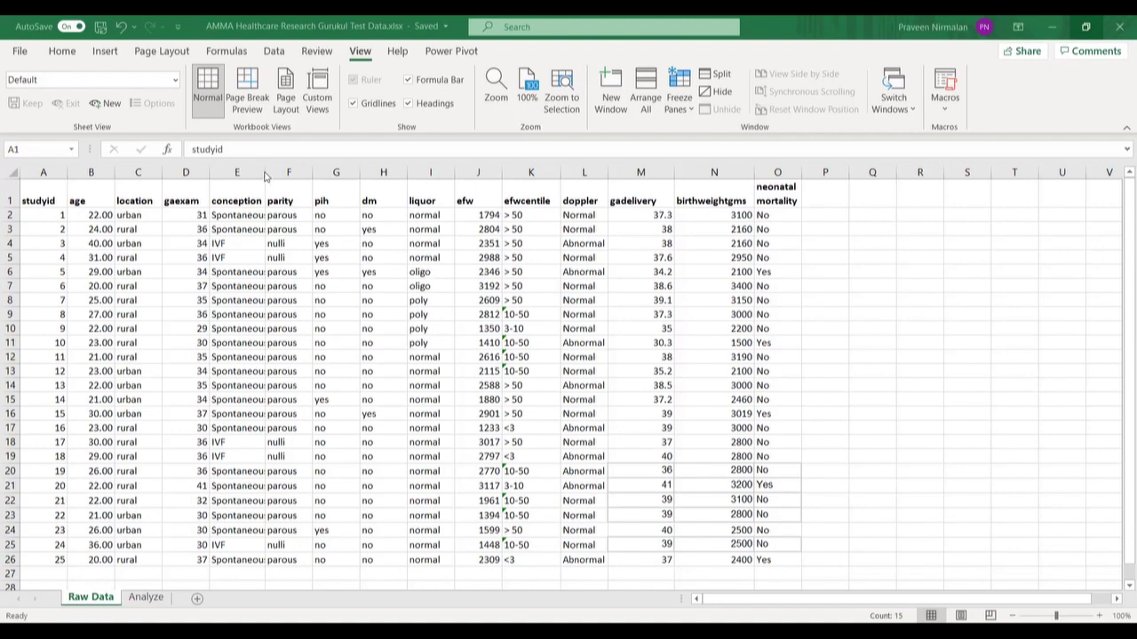
Auto-fit the conception column on the Raw Data sheet to its contents.
double_click(266, 174)
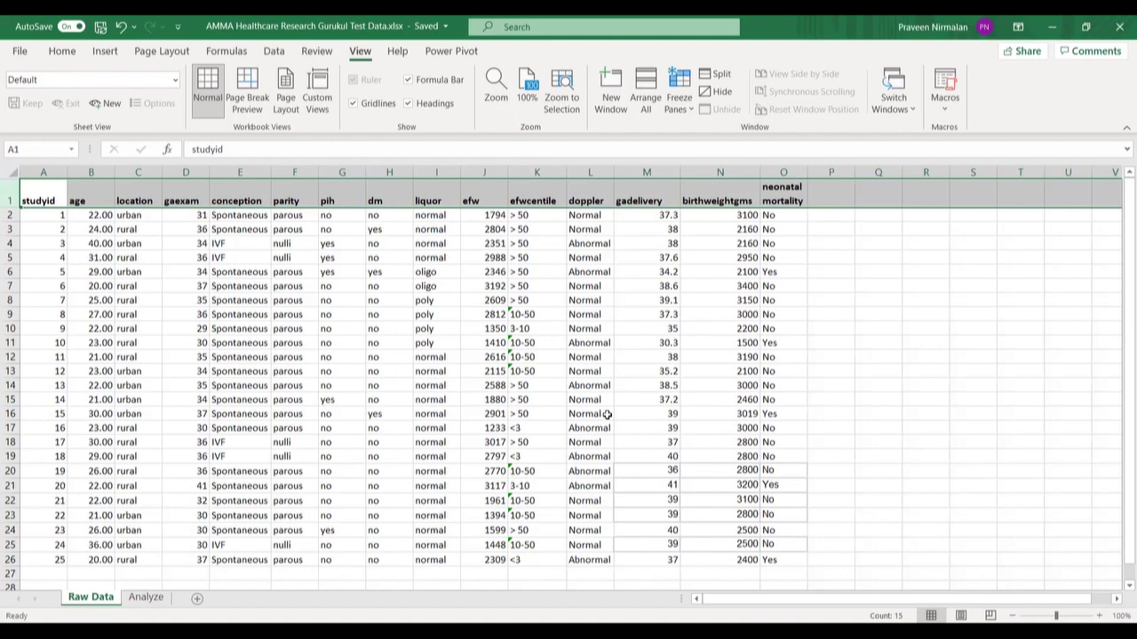
Compare the text entries on the Raw Data sheet with the coded values on the Analyze sheet.
left_click(147, 598)
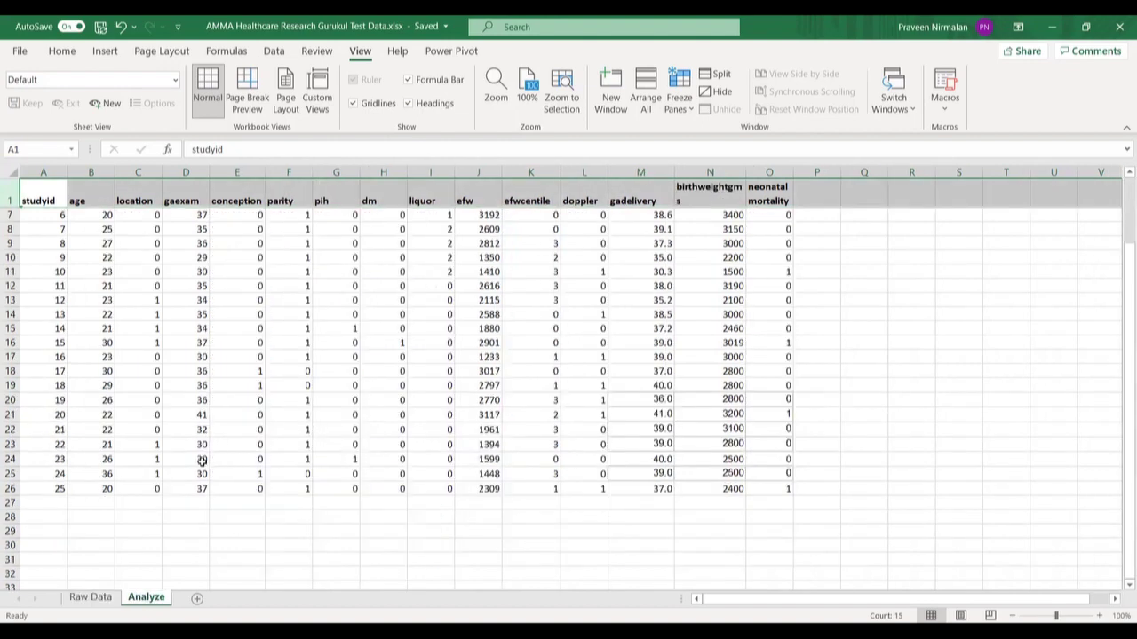
left_click(97, 598)
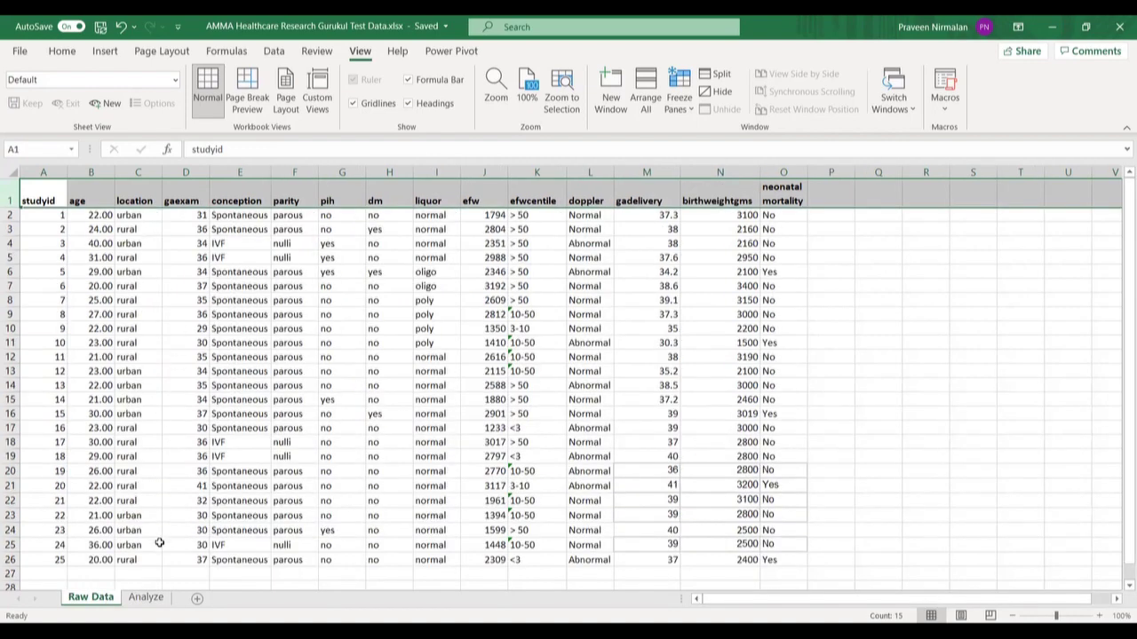
left_click(142, 597)
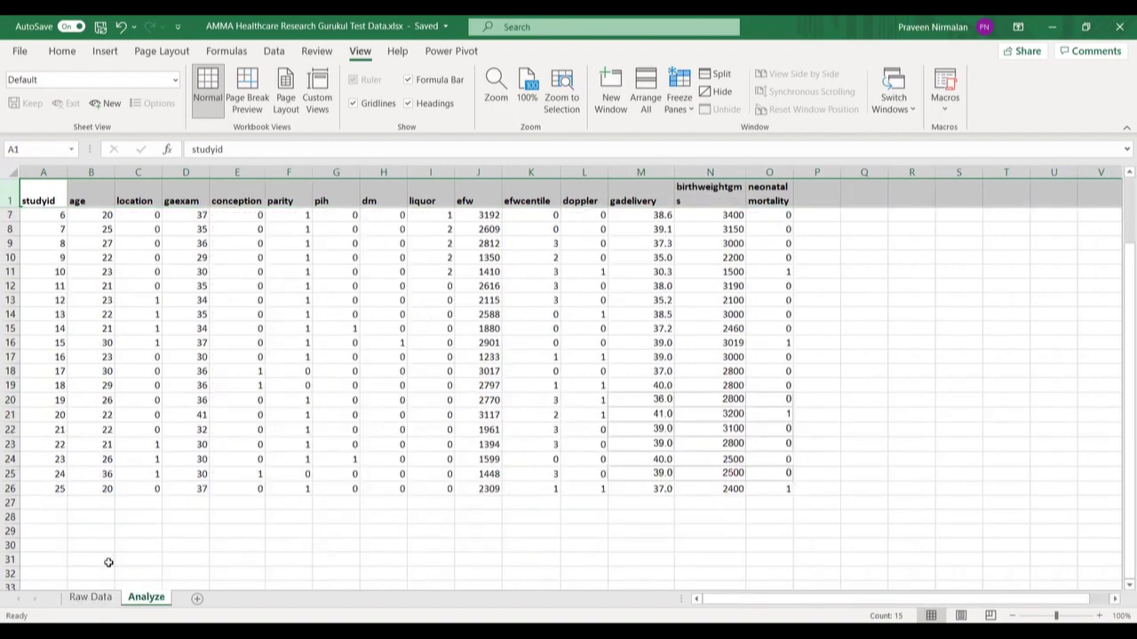
left_click(97, 598)
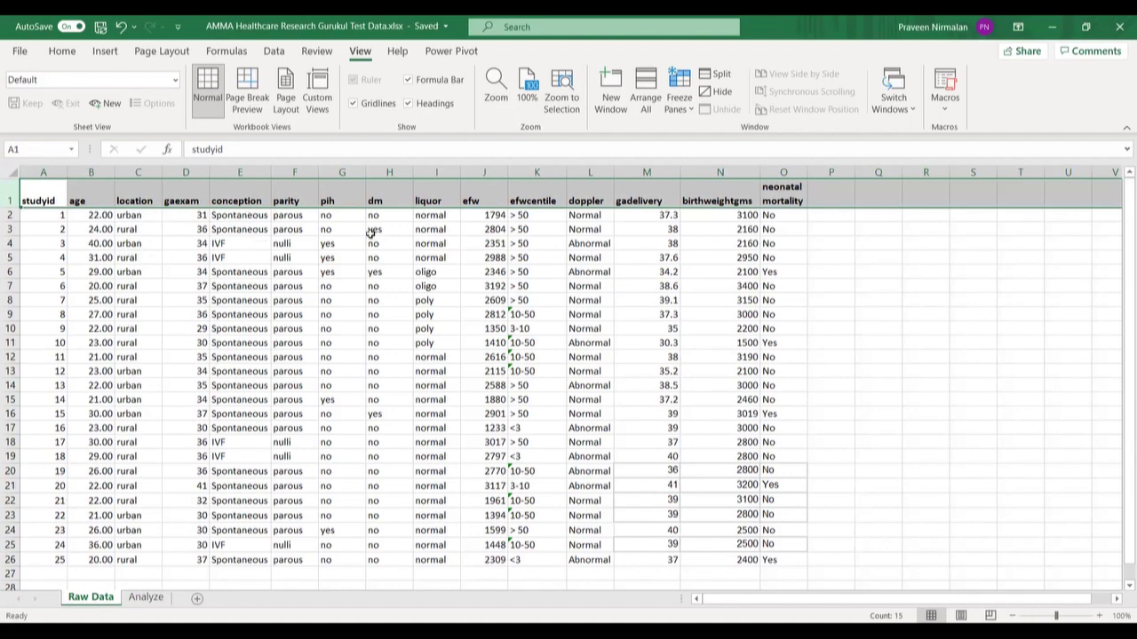
left_click(148, 598)
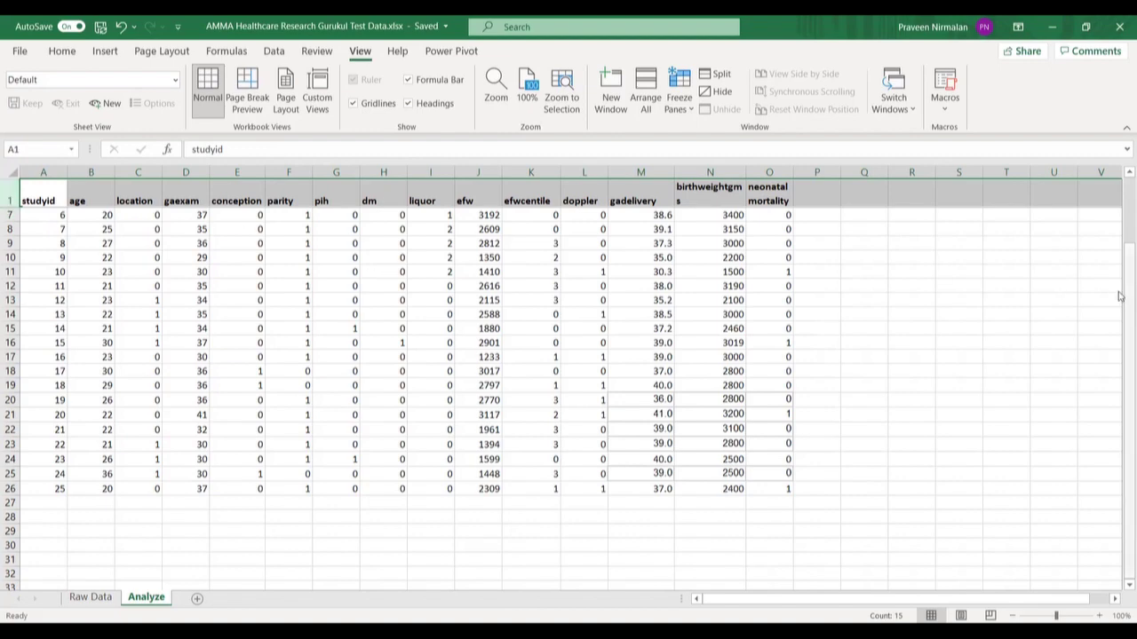
left_click_drag(1121, 295, 1120, 204)
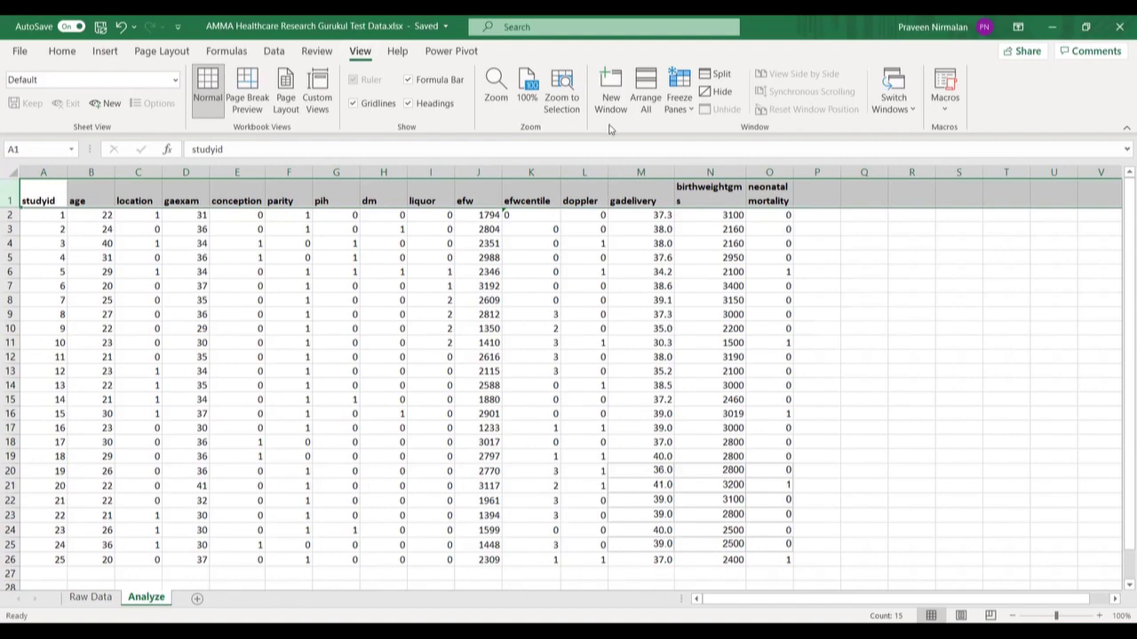
Review the freeze pane options and test the frozen header row by moving down to A55 and back to A1.
left_click(690, 110)
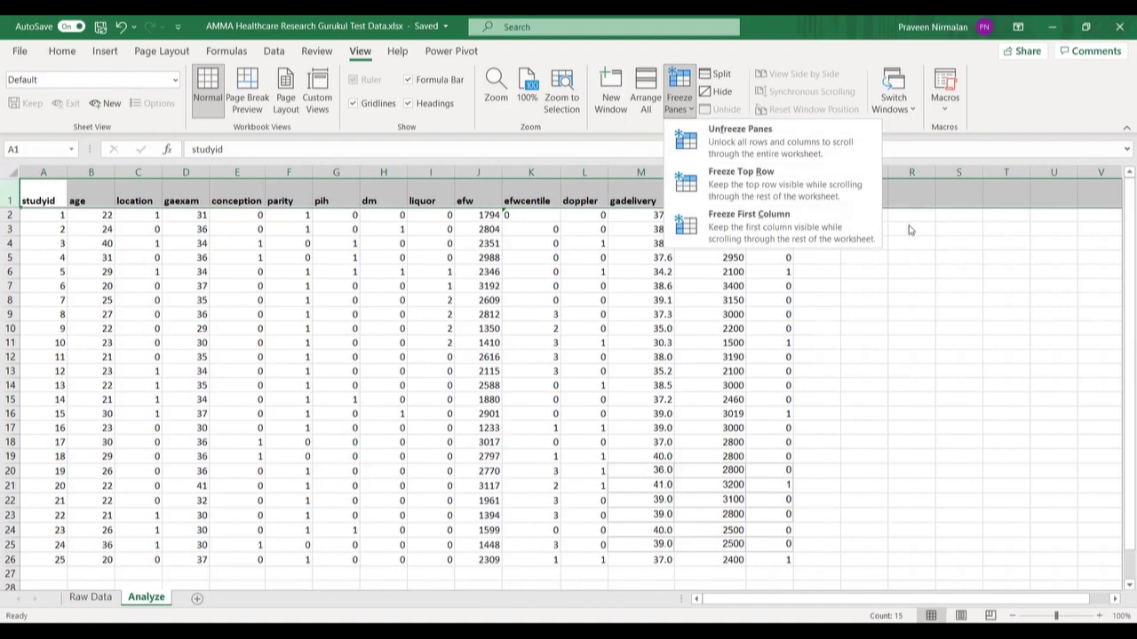
left_click(954, 291)
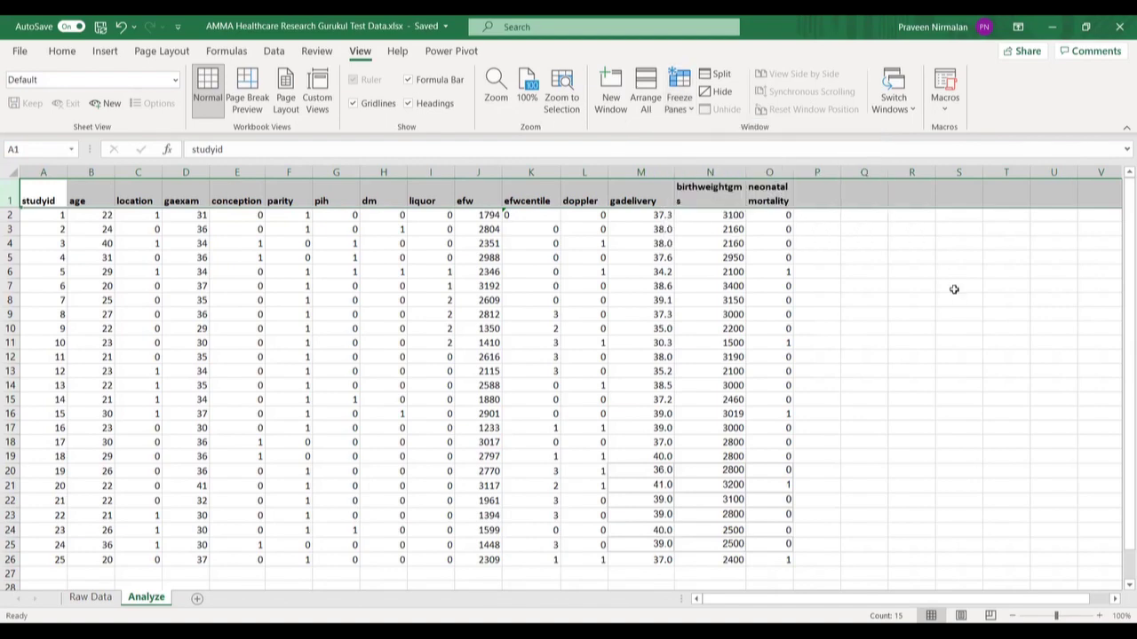
key("Down")
key("Down")
key("Down")
key("Down")
key("Down")
key("Down")
key("Down")
key("Down")
key("Down")
key("Down")
key("Down")
key("Down")
key("Down")
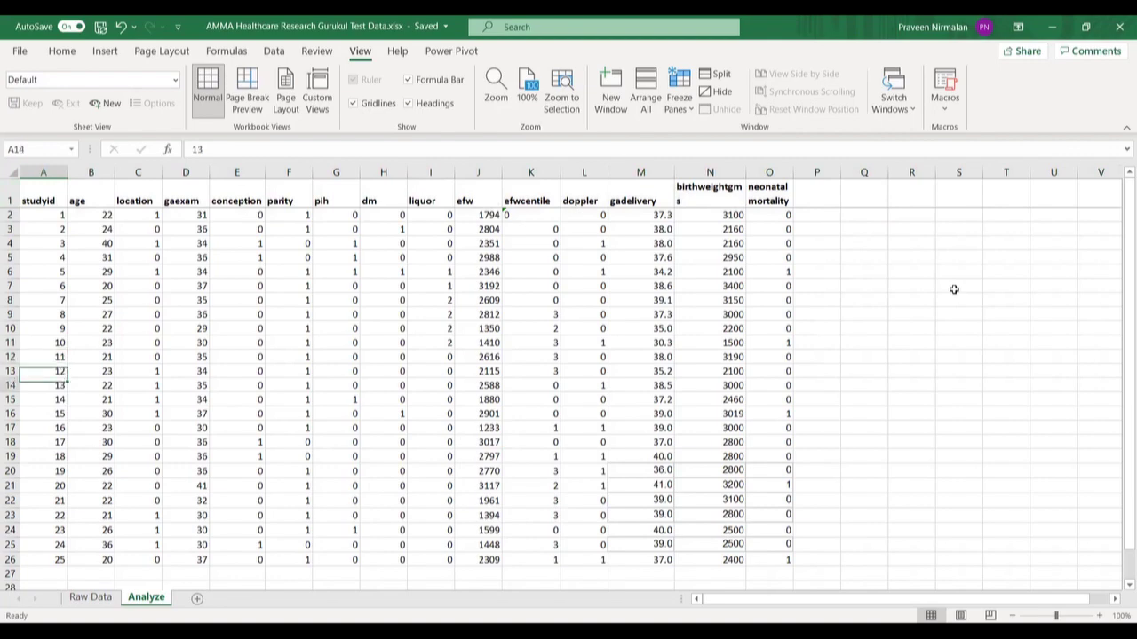
key("Down")
key("Down")
key("Down")
key("Down")
key("Down")
key("Down")
key("Down")
key("Down")
key("Down")
key("Down")
key("Down")
key("Down")
key("Down")
key("Down")
key("Down")
key("Down")
key("Down")
key("Down")
key("Down")
key("Down")
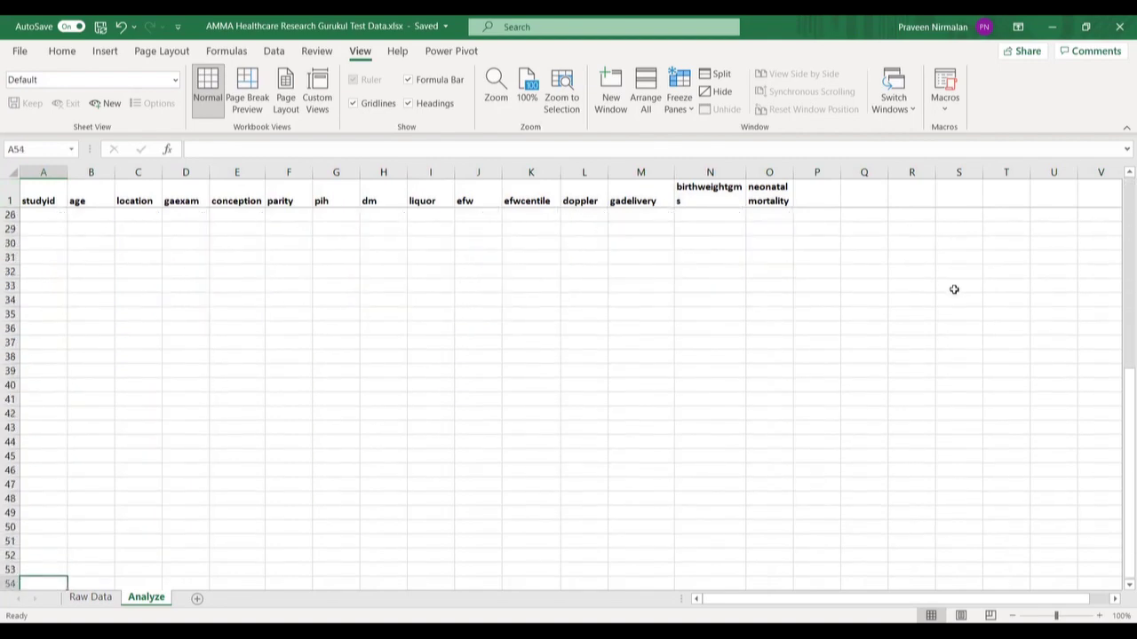
key("Down")
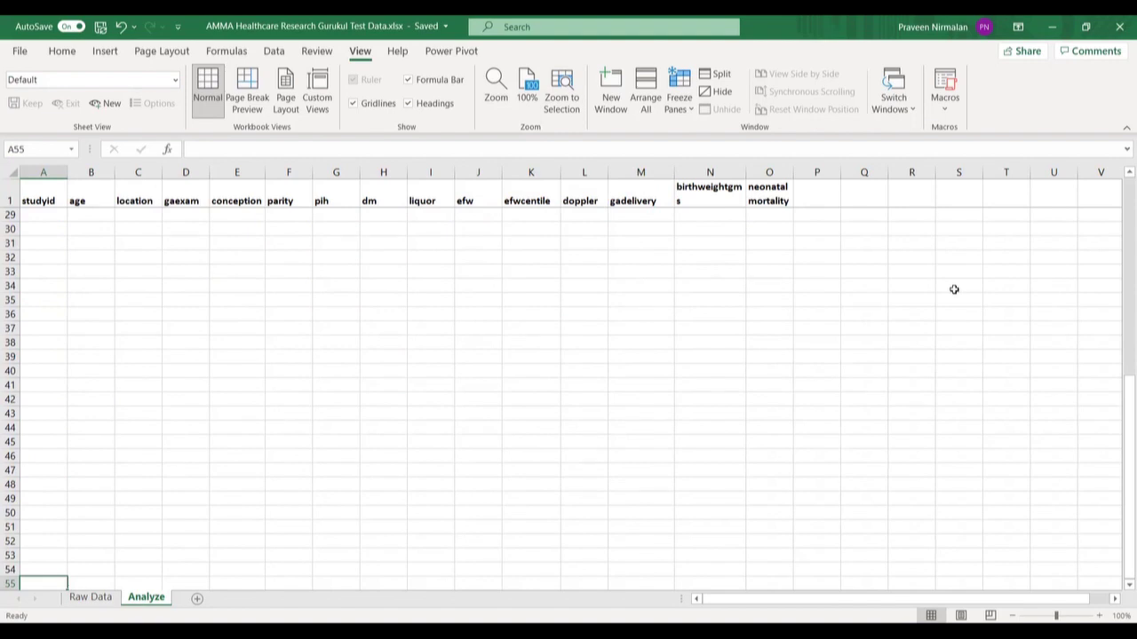
key("Up")
key("Up")
key("Up")
key("Up")
key("Up")
key("Up")
key("Up")
key("Up")
key("Up")
key("Up")
key("Up")
key("Up")
key("Up")
key("Up")
key("Up")
key("Up")
key("Up")
key("Up")
key("Up")
key("Up")
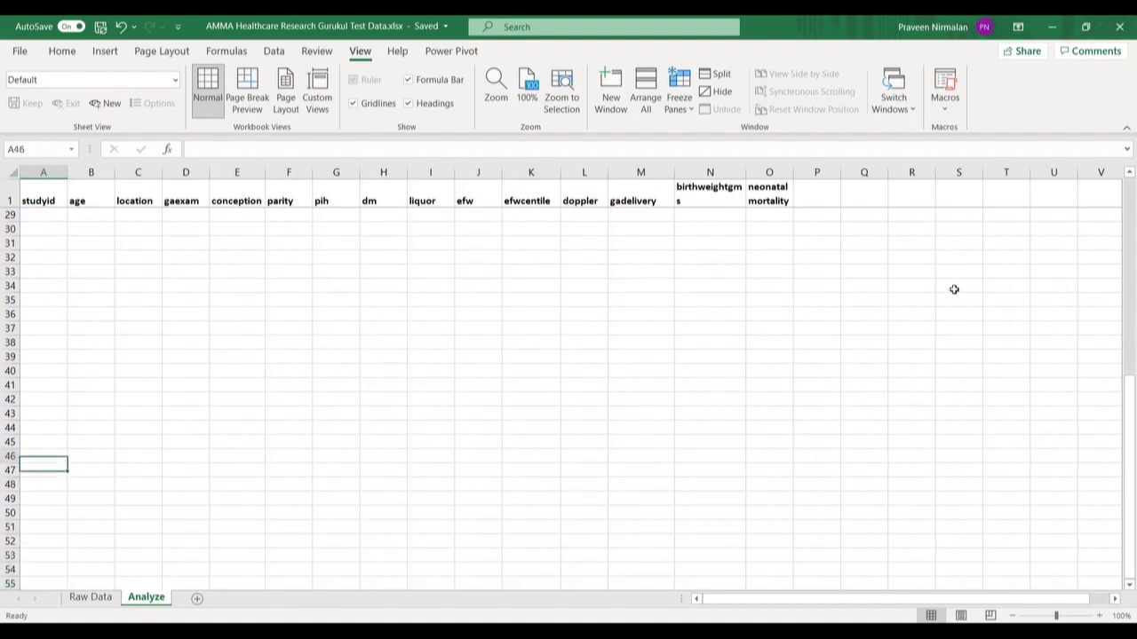
key("Up")
key("Up")
key("Up")
key("Up")
key("Up")
key("Up")
key("Up")
key("Up")
key("Up")
key("Up")
key("Up")
key("Up")
key("Up")
key("Up")
key("Up")
key("Up")
key("Up")
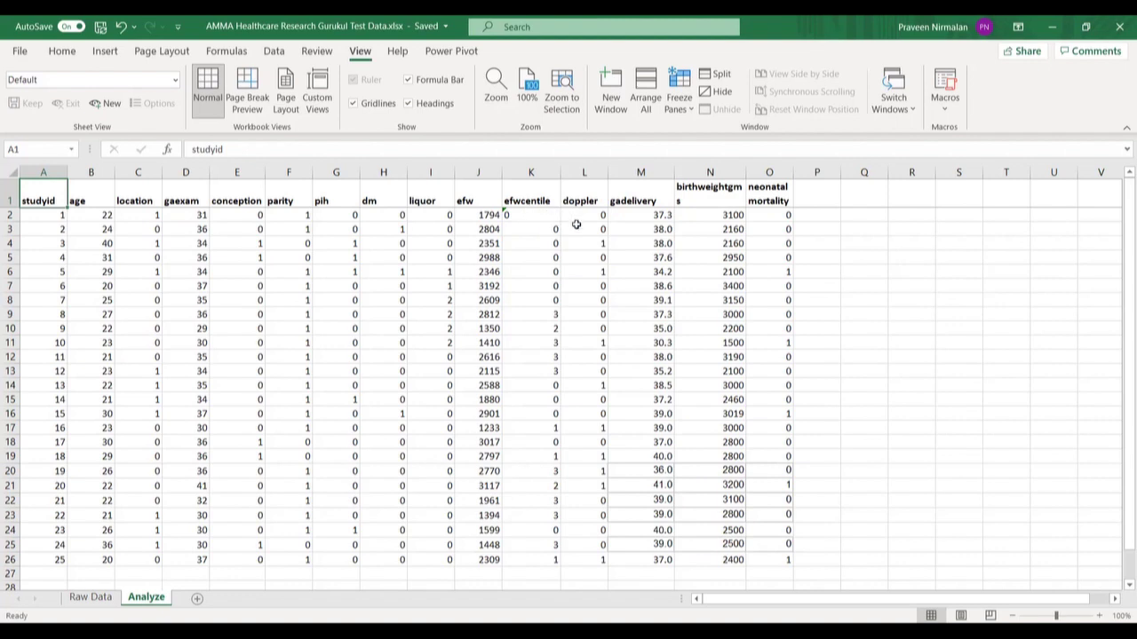
Convert the text-stored efwcentile value in K2 to a number and auto-fit the birthweightgms column.
left_click(503, 215)
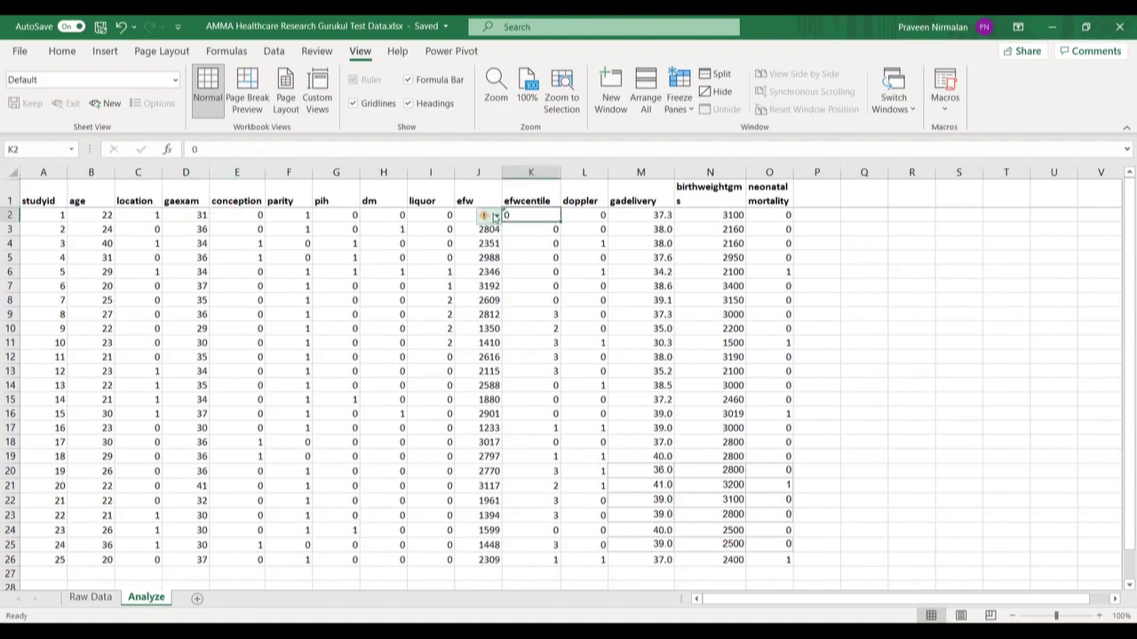
left_click(490, 216)
left_click(515, 255)
left_click(887, 258)
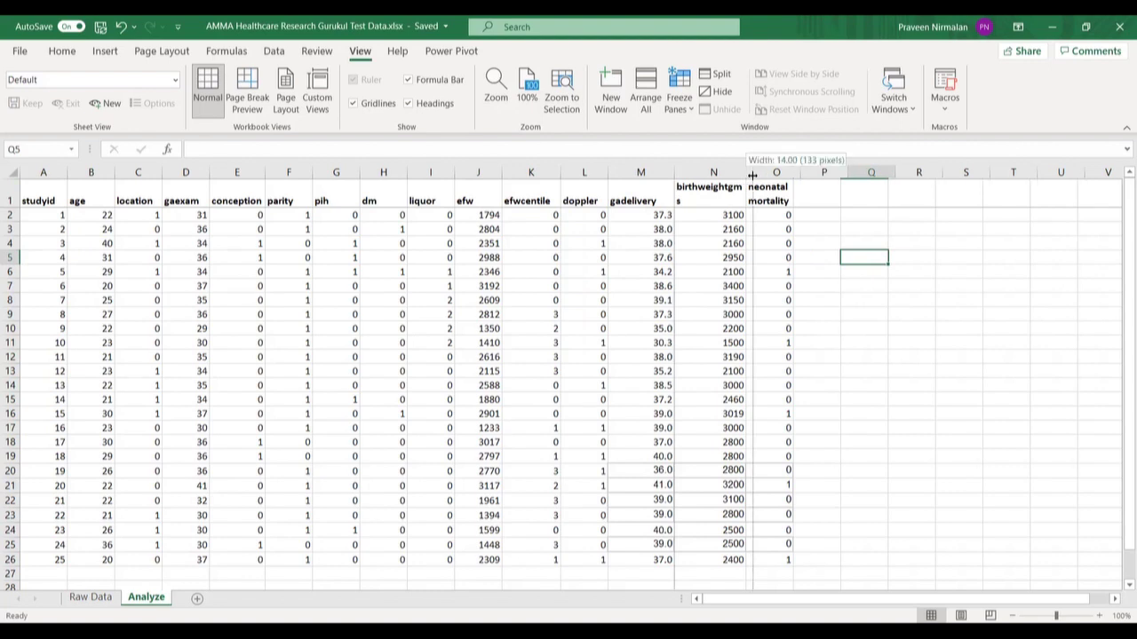
double_click(751, 175)
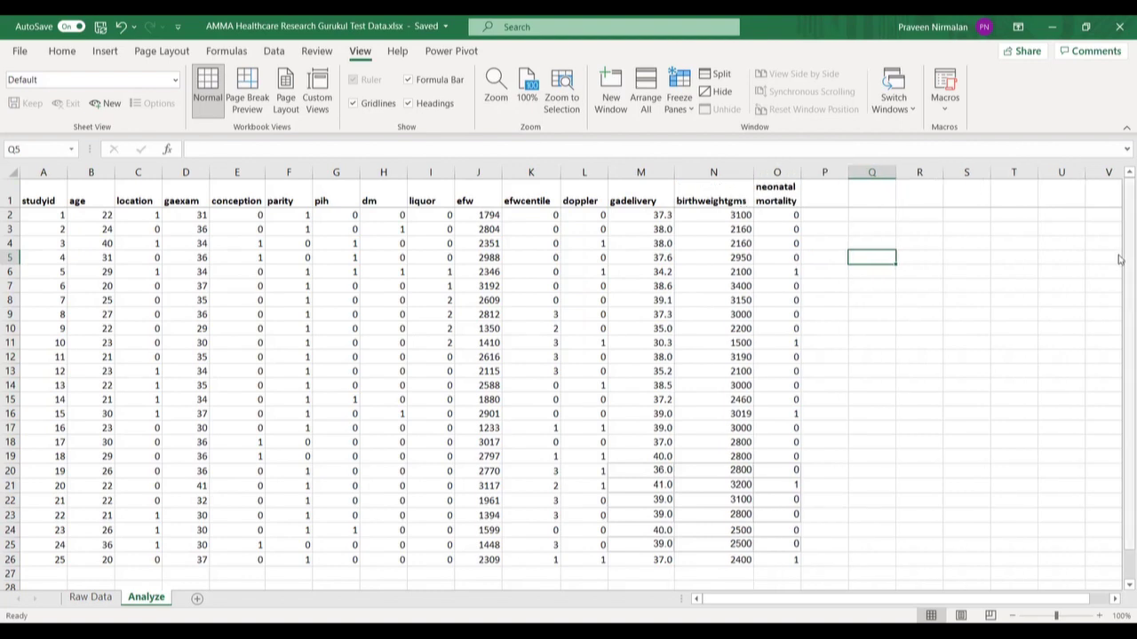
Find the COUNT function by searching for "count" and insert it in B28 below the age data.
scroll(1119, 266, "down", 1)
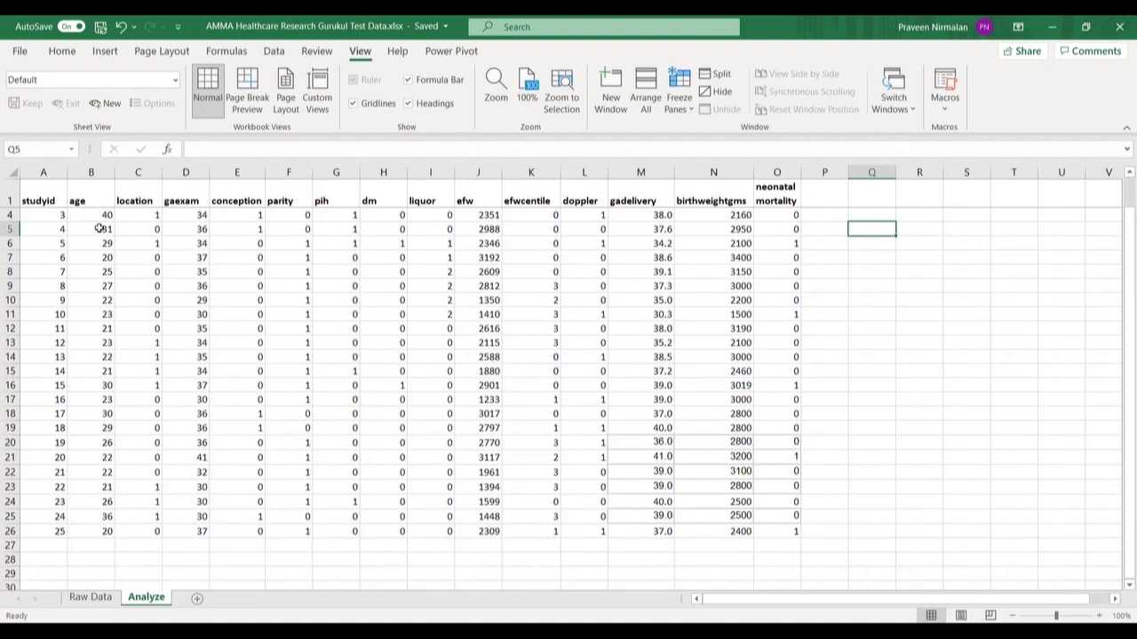
left_click(90, 561)
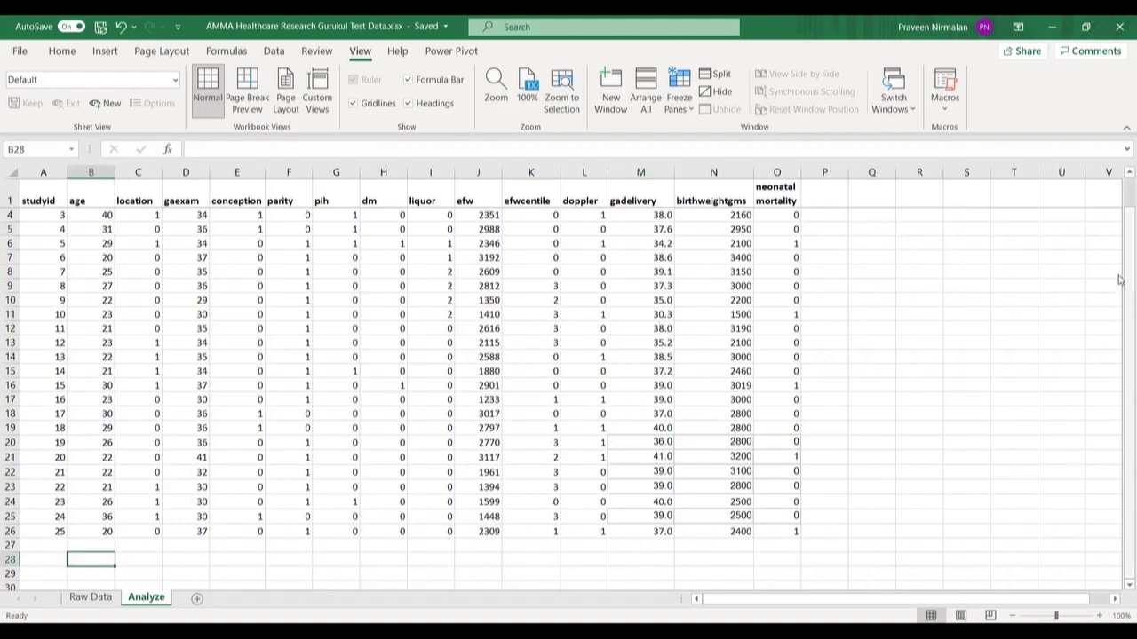
scroll(1120, 220, "up", 1)
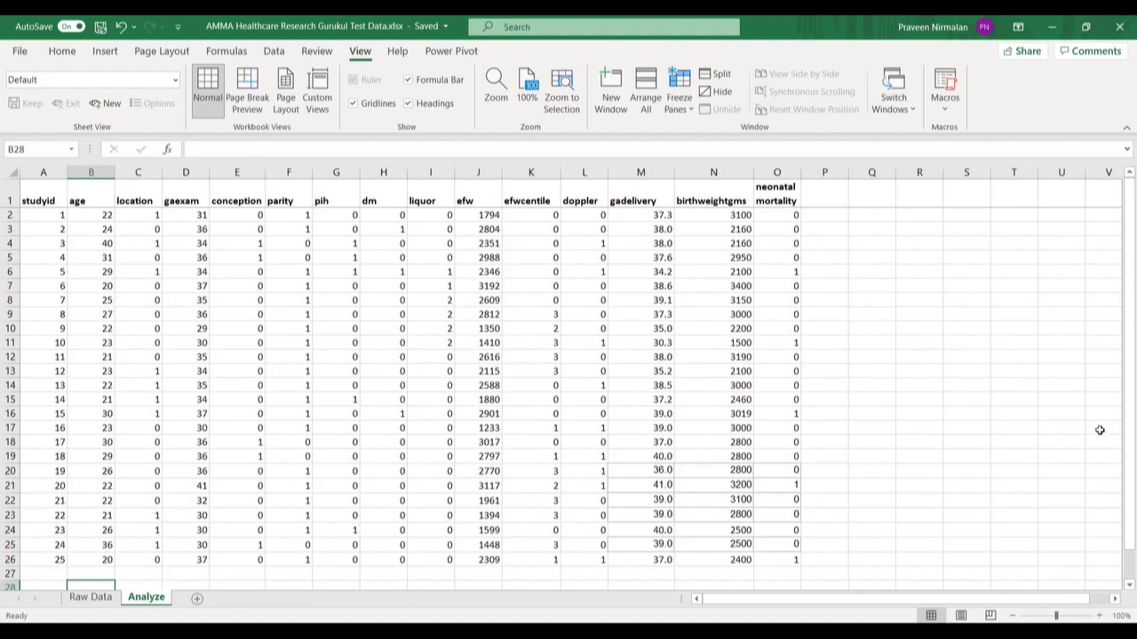
left_click_drag(1119, 430, 1121, 471)
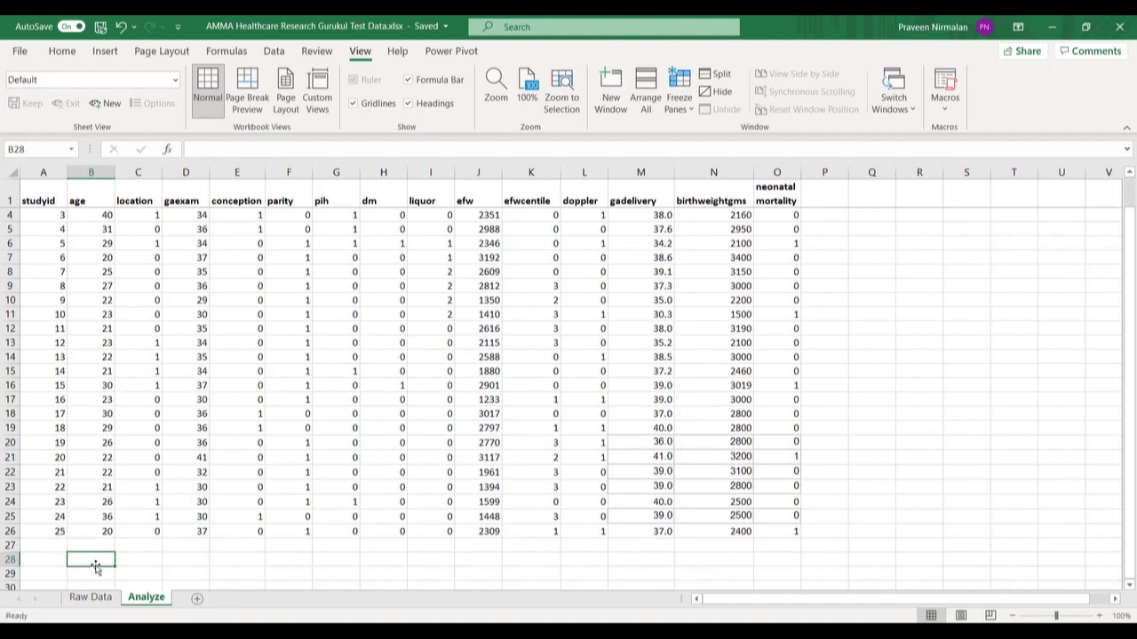
type("=")
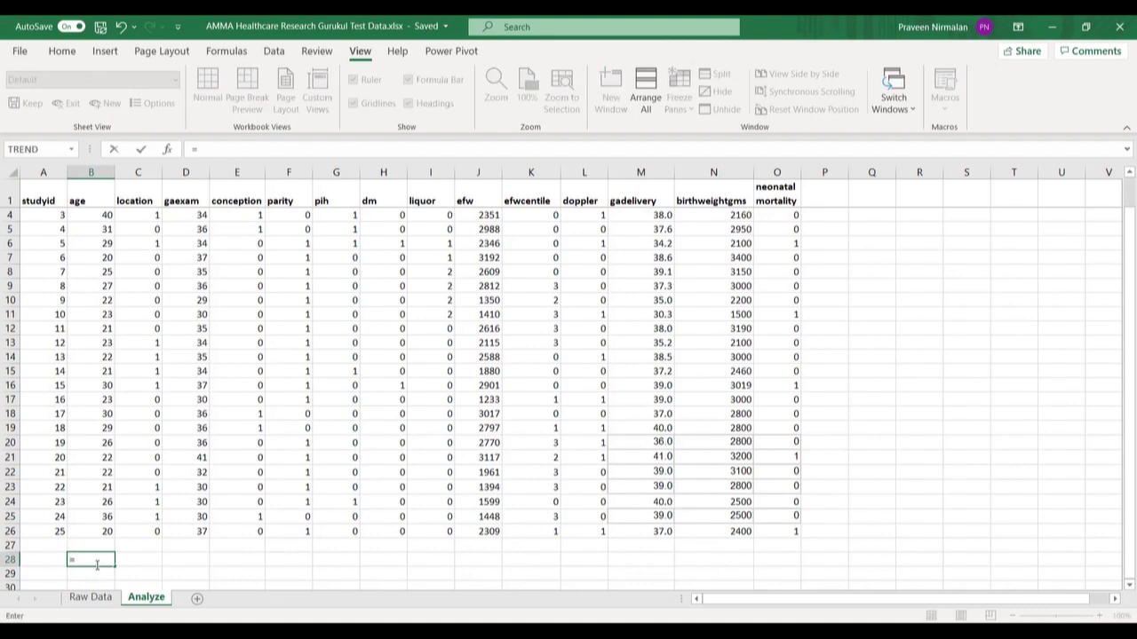
left_click(168, 153)
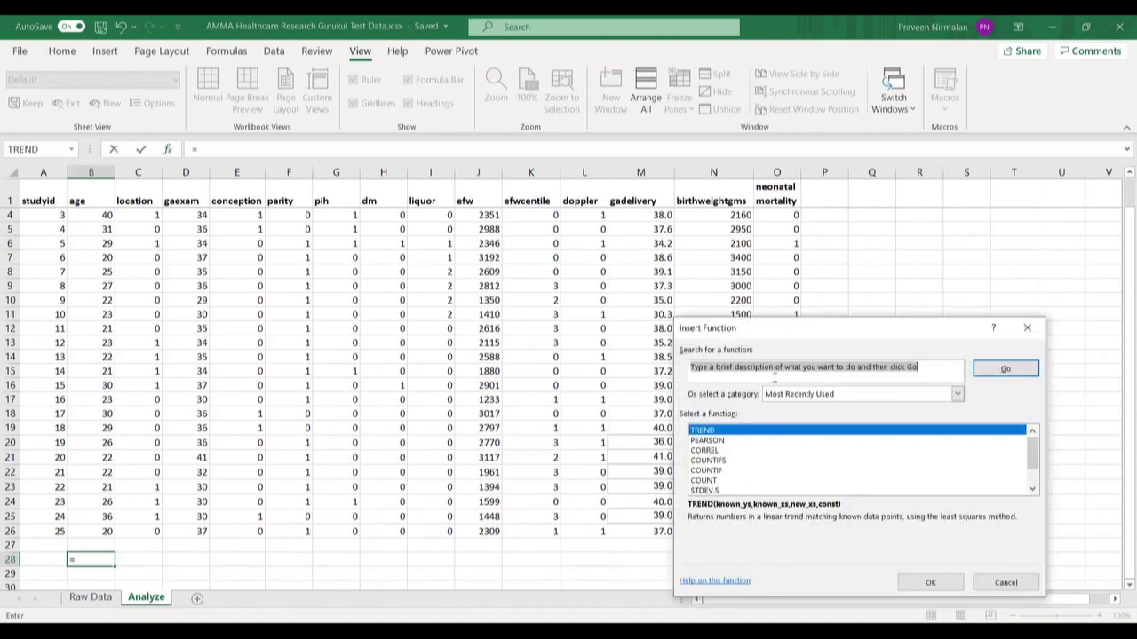
type("count")
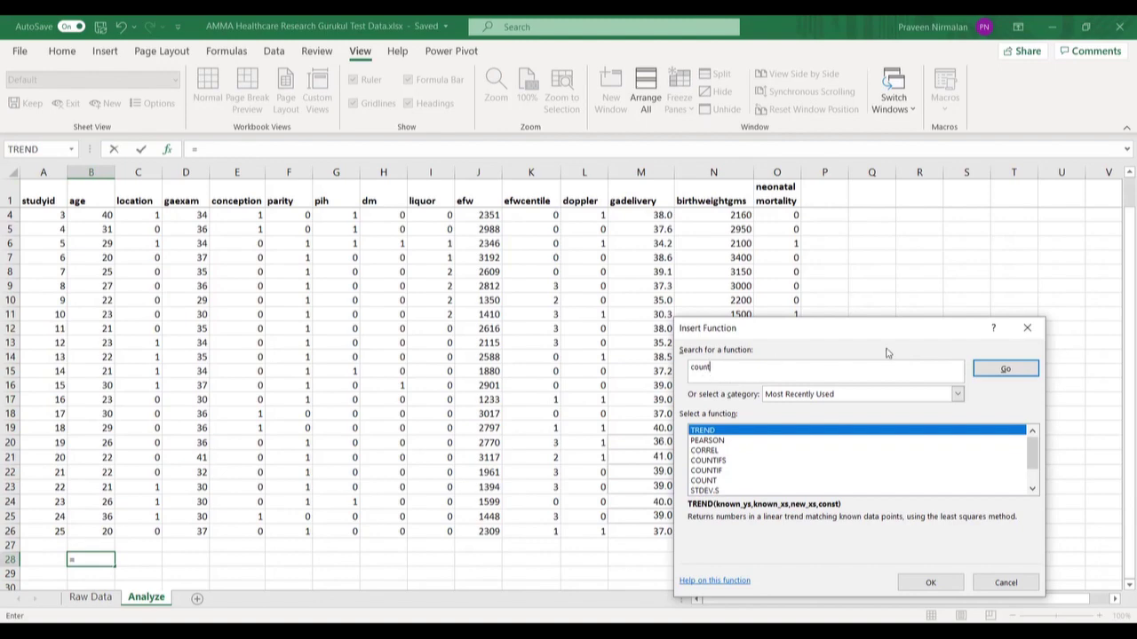
left_click(998, 373)
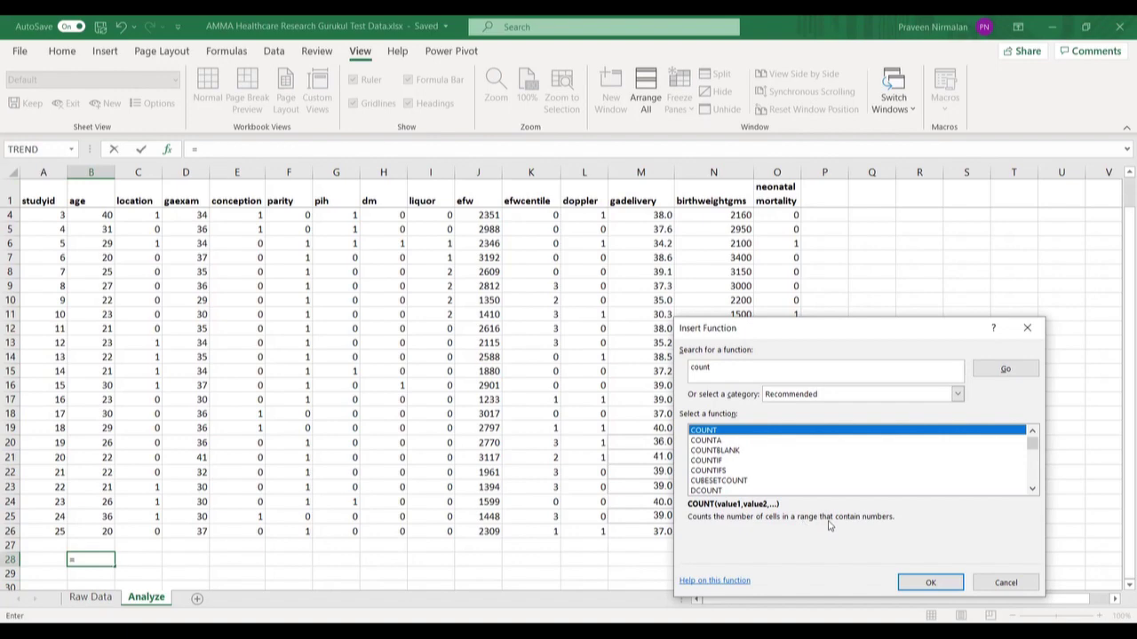
left_click(929, 584)
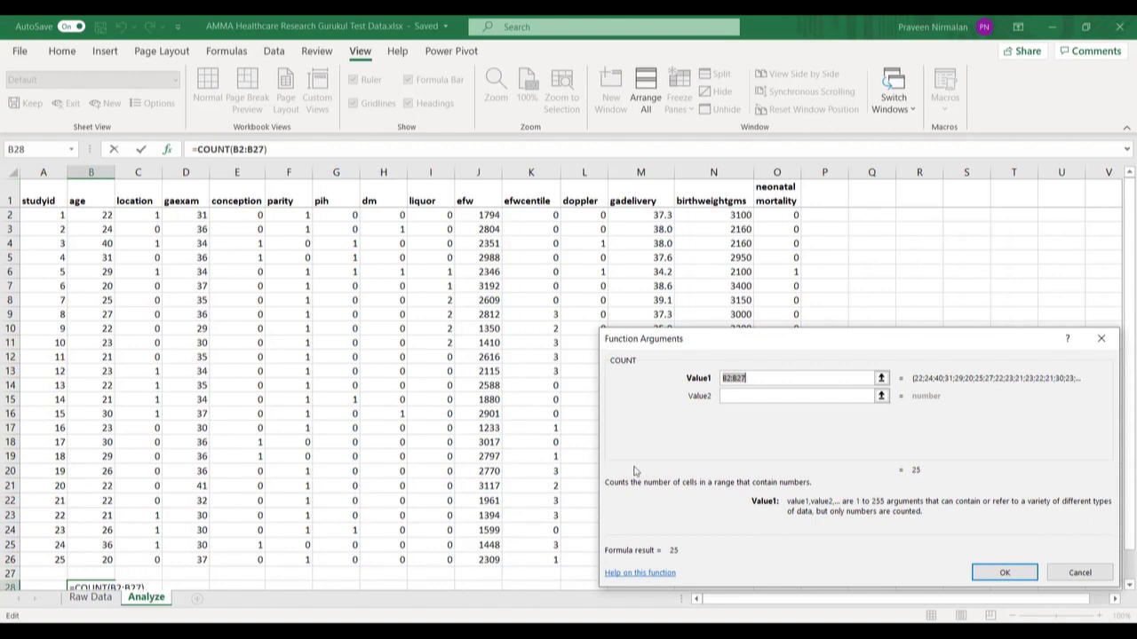
Set the COUNT range in B28 to B2:B26 and apply the formula.
left_click(749, 382)
key("BackSpace")
type("6")
left_click(978, 568)
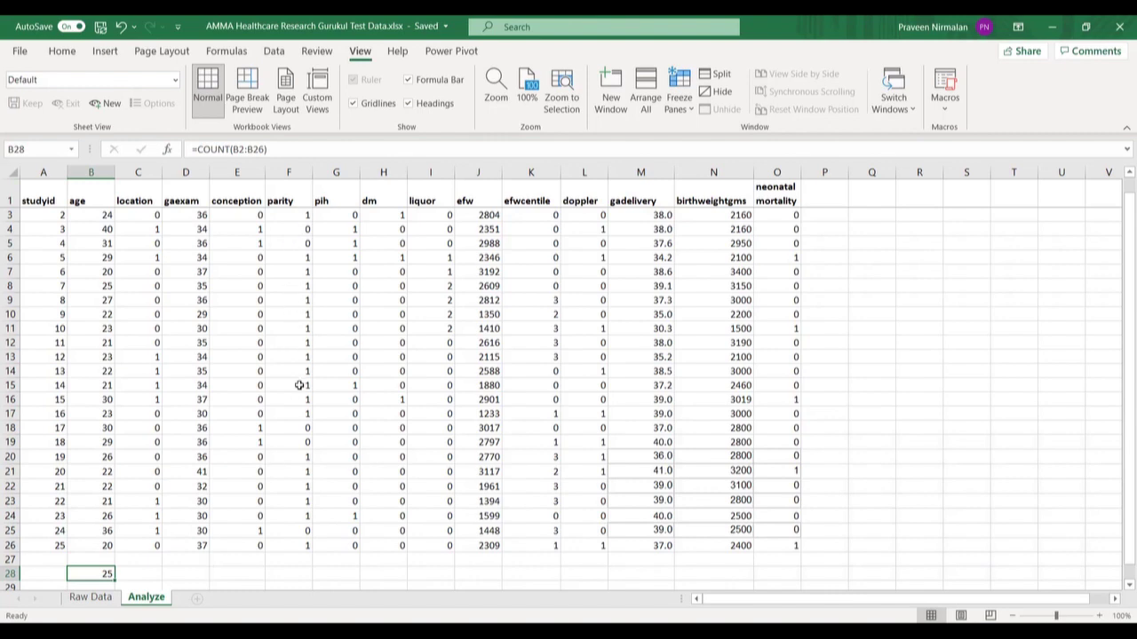
Insert the COUNTIF function in F28 below the parity data, choosing it while looking up "count" functions.
left_click(288, 571)
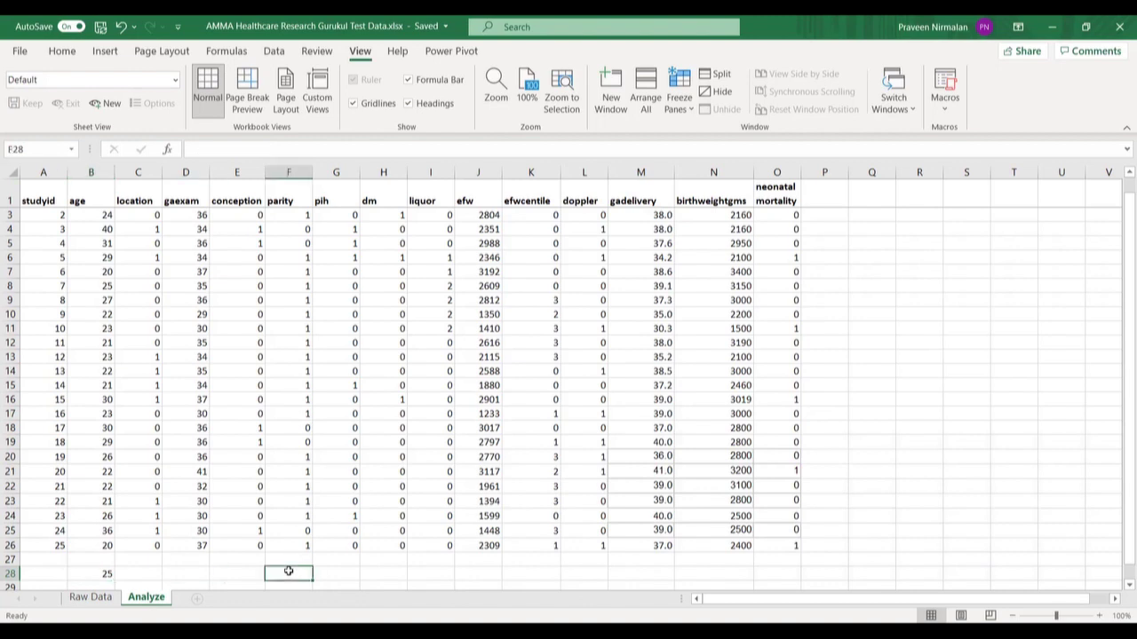
type("=")
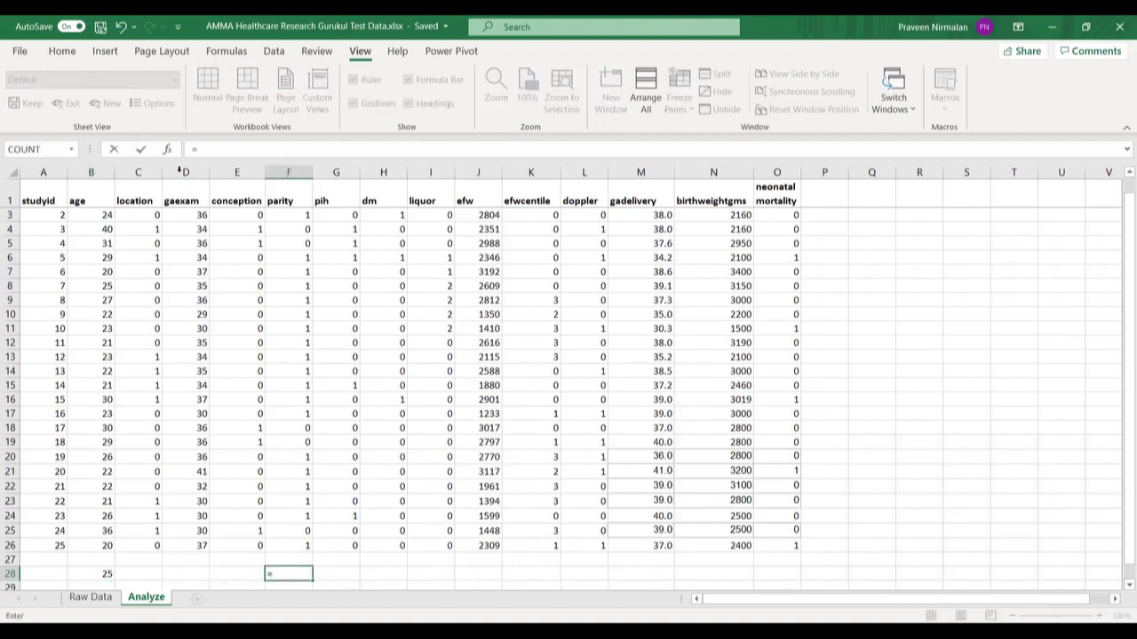
left_click(166, 151)
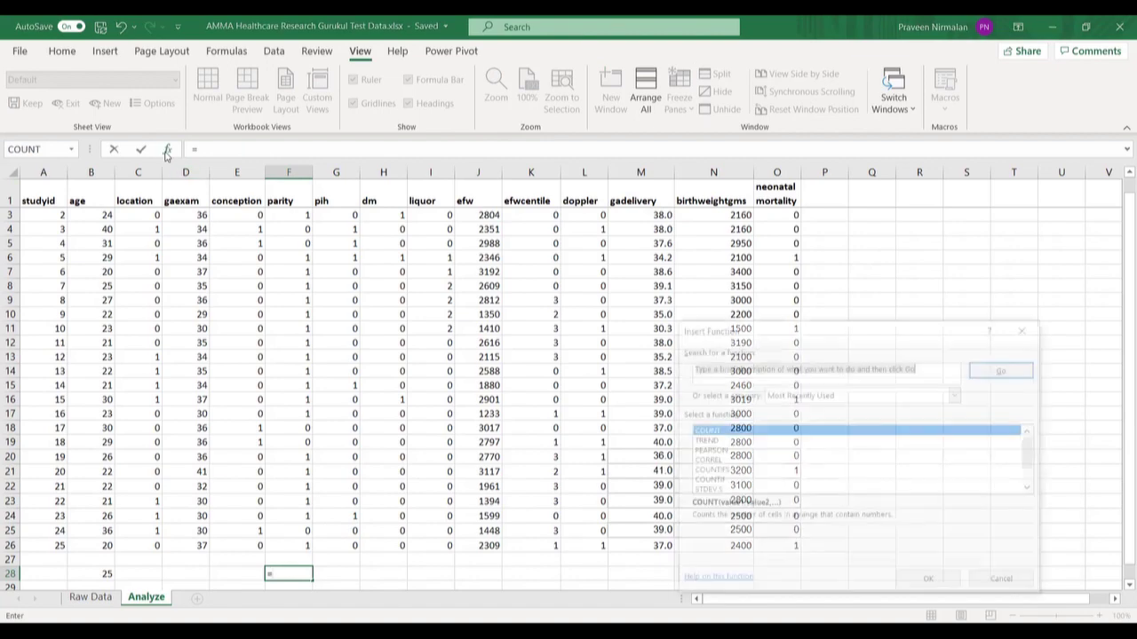
type("count")
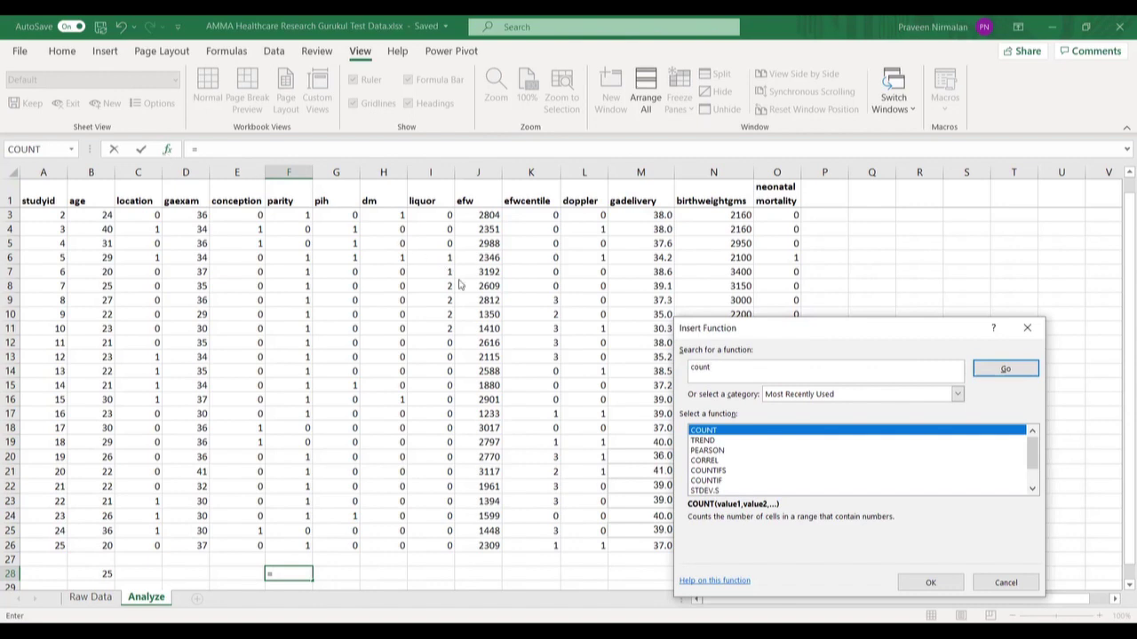
left_click(716, 483)
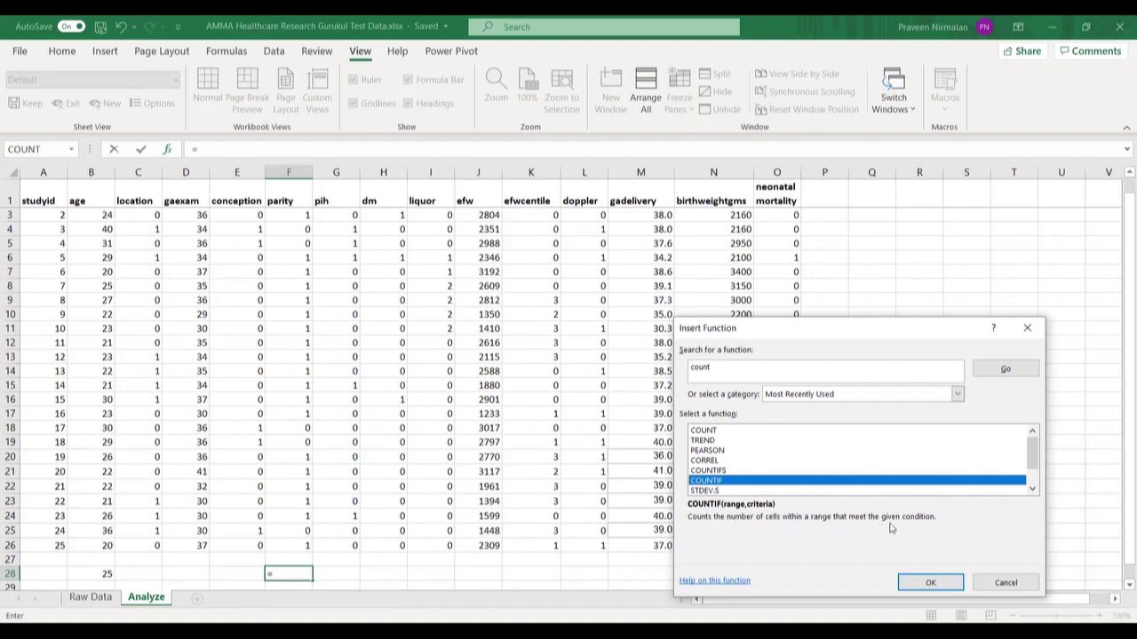
left_click(921, 583)
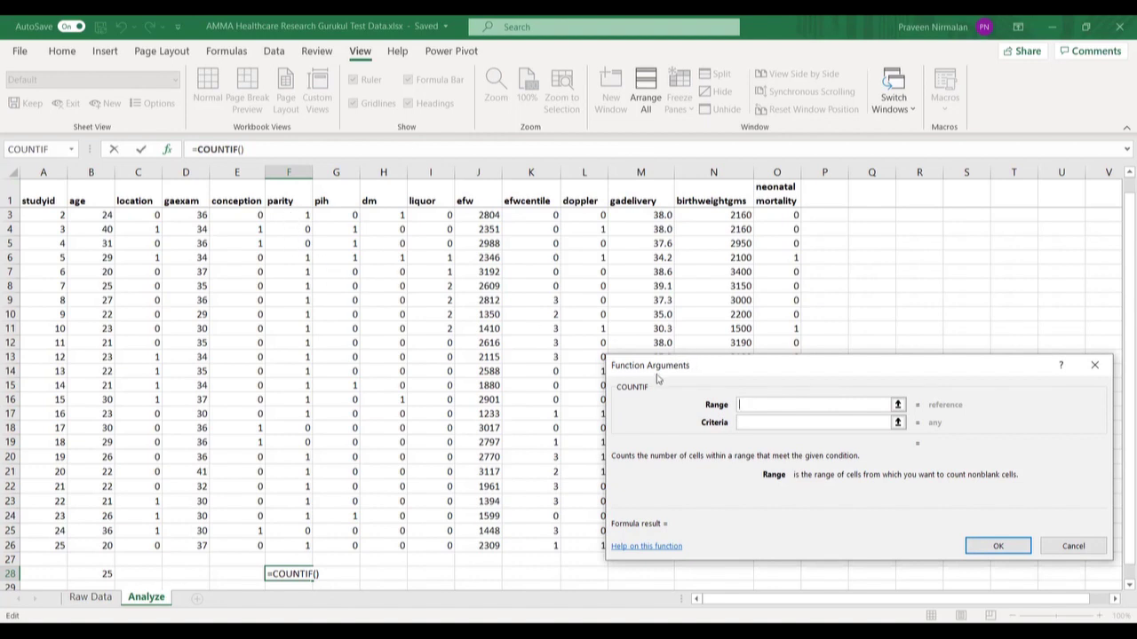
Set the COUNTIF range in F28 to F2:F26 with criteria 1 and apply the formula.
type("f2:f26")
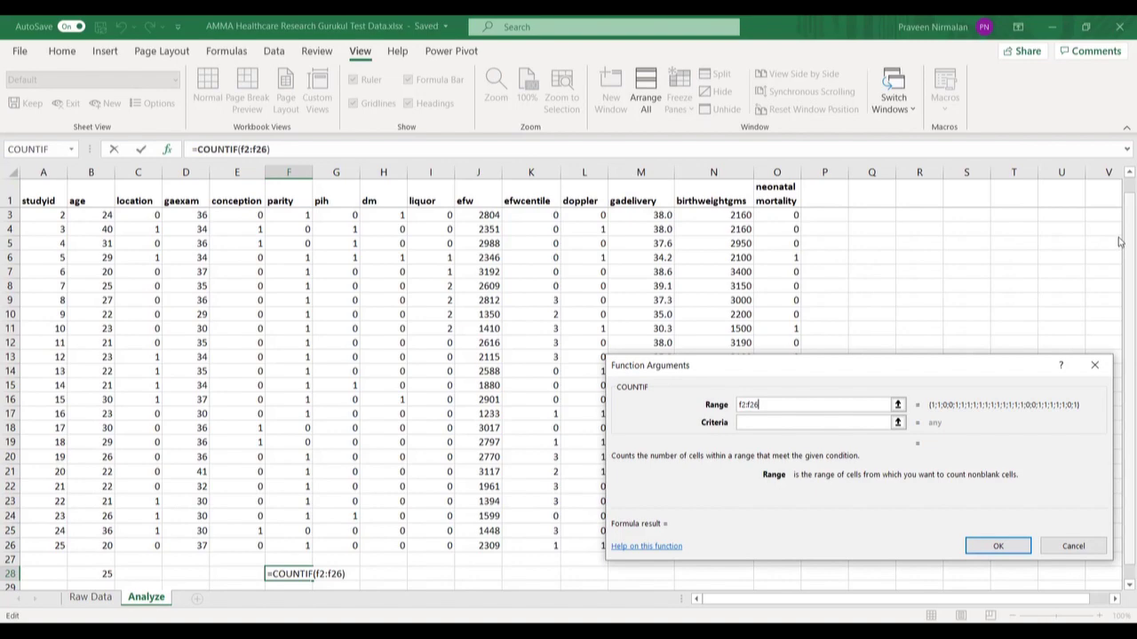
scroll(1121, 211, "up", 1)
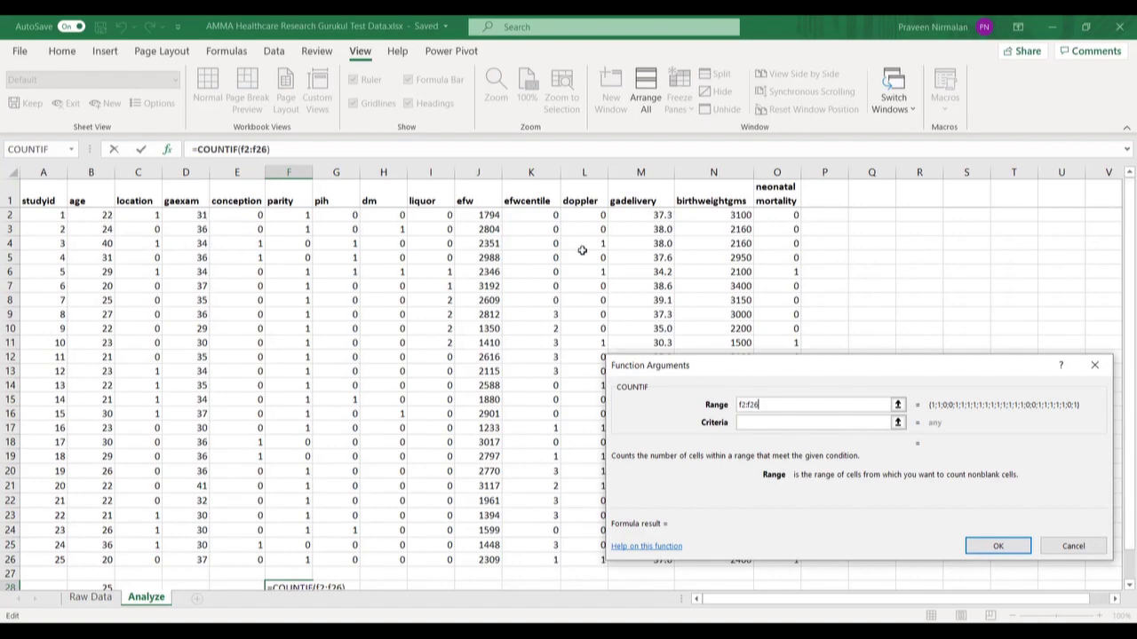
scroll(1119, 238, "down", 2)
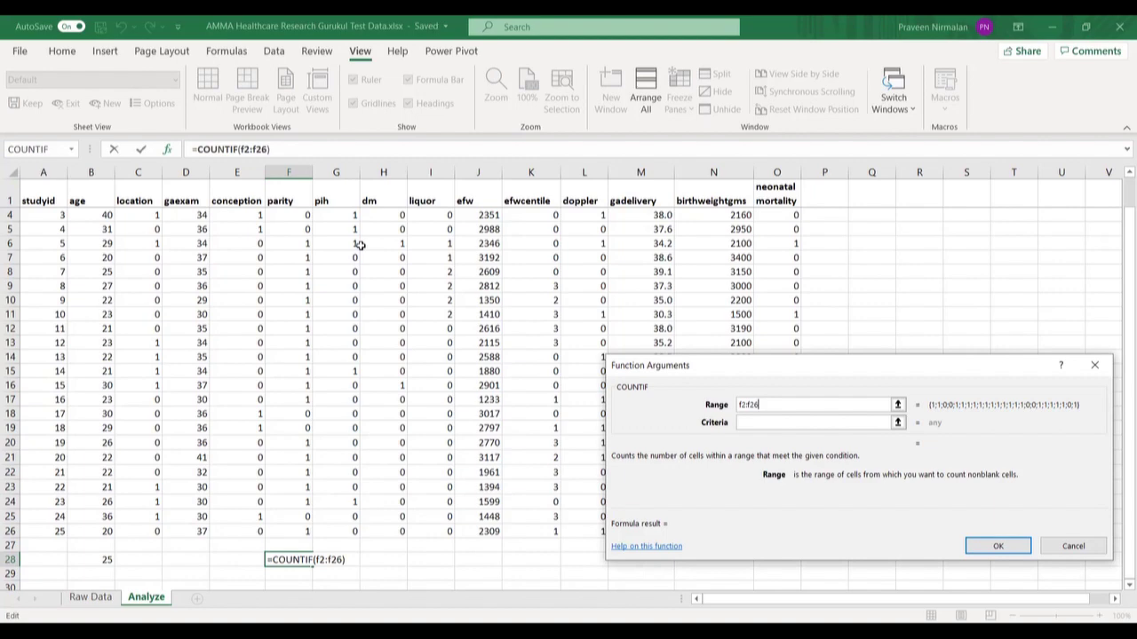
left_click(748, 422)
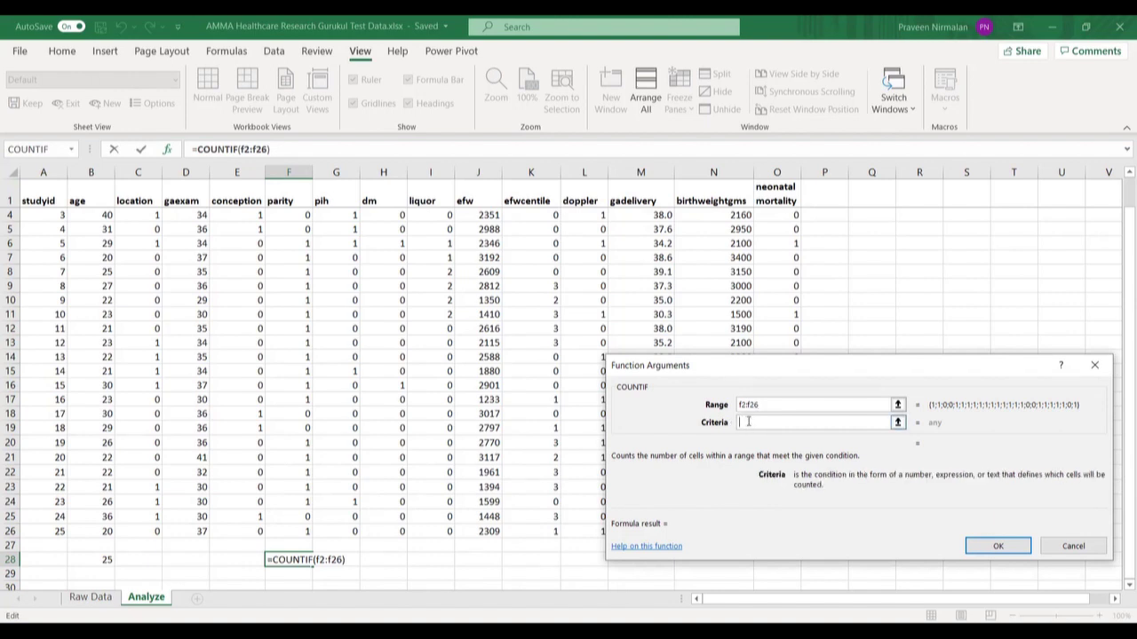
type("1")
key("BackSpace")
type("0")
key("BackSpace")
type("1")
left_click(981, 547)
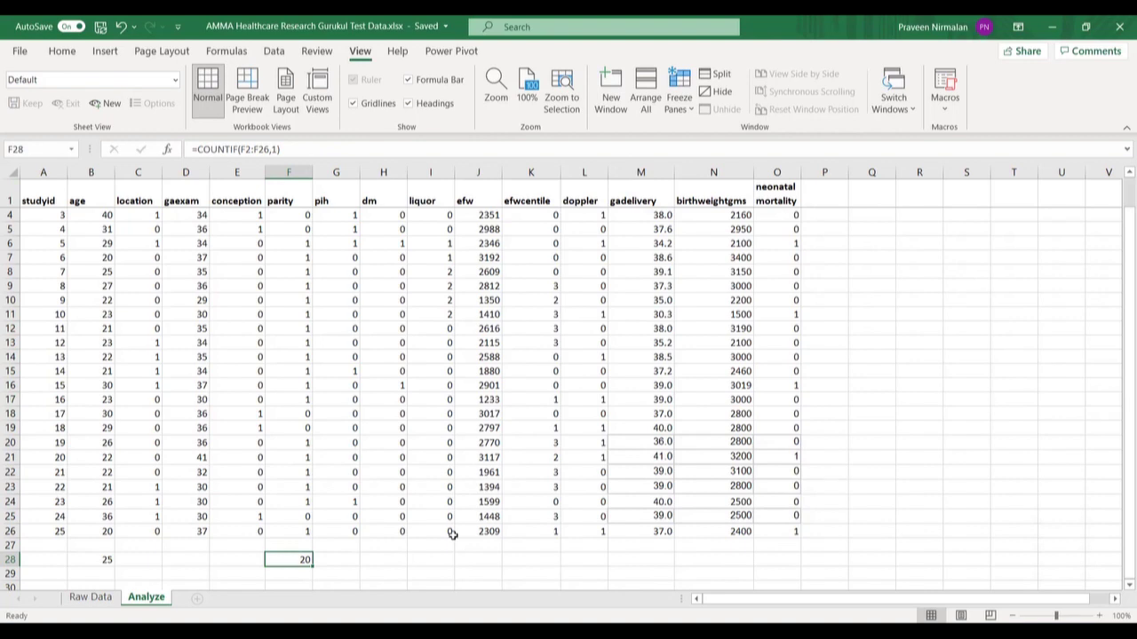
Enter the label "Partity =1" in R7 and the value 20 beside it in S7.
left_click(910, 254)
type("Par")
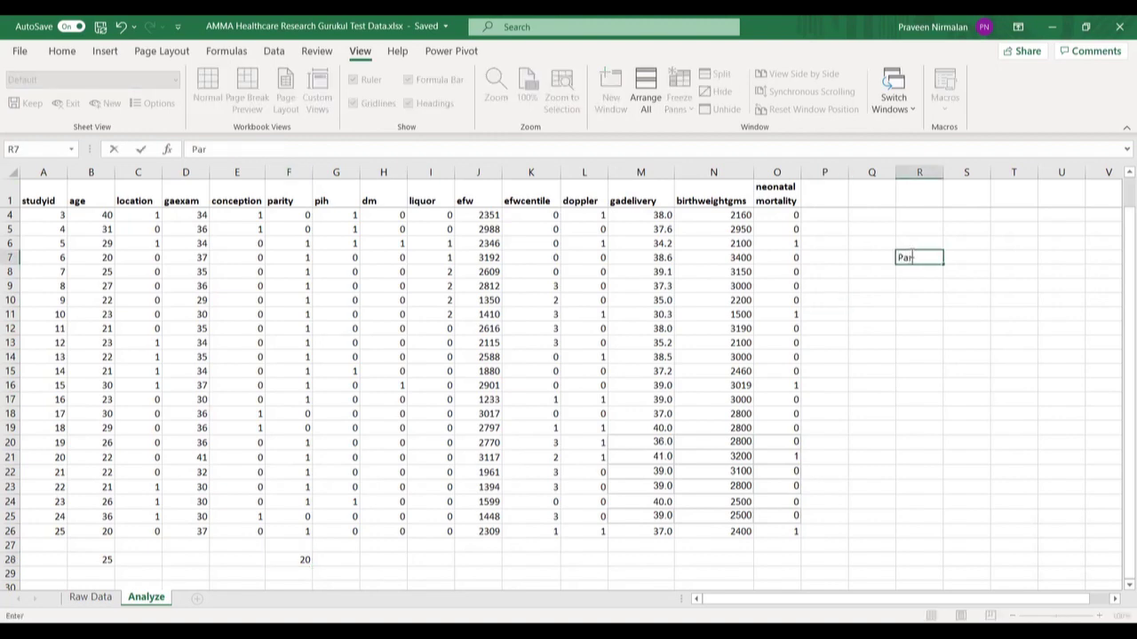
type("tity =1")
key("Tab")
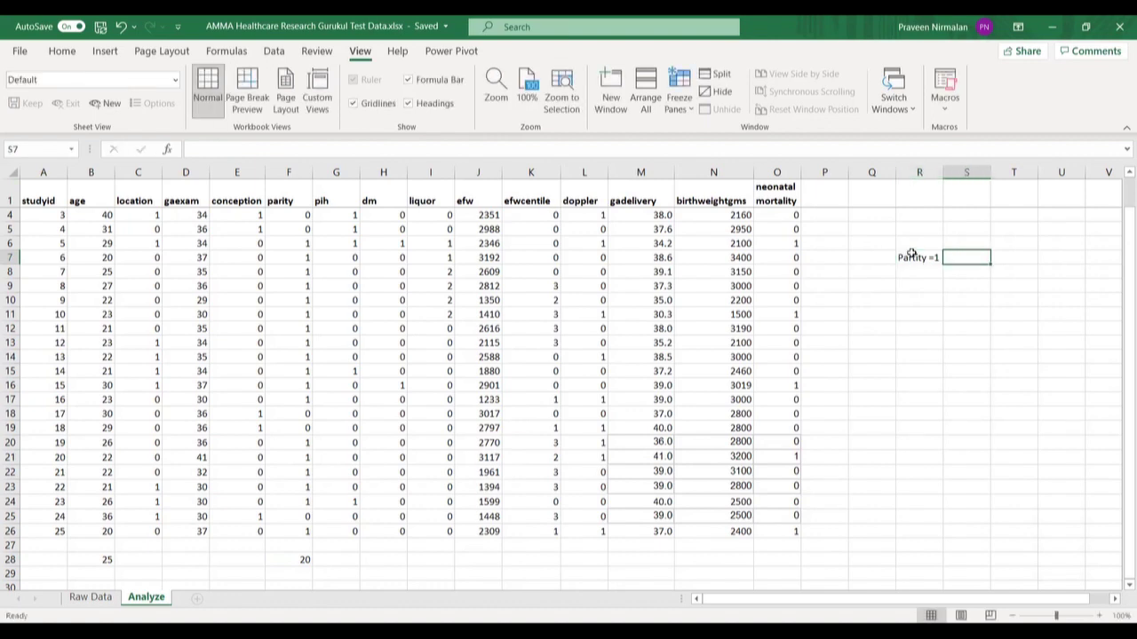
type("20")
left_click(906, 270)
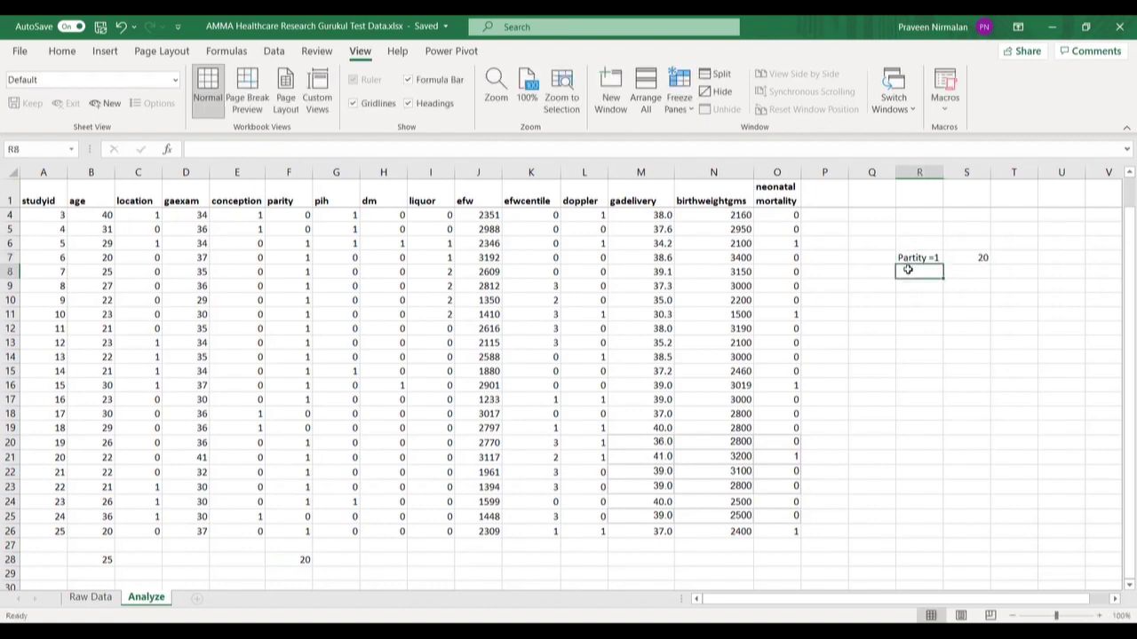
Enter the label "Parity=0" in R8 and the value 5 beside it in S8.
type("Parity")
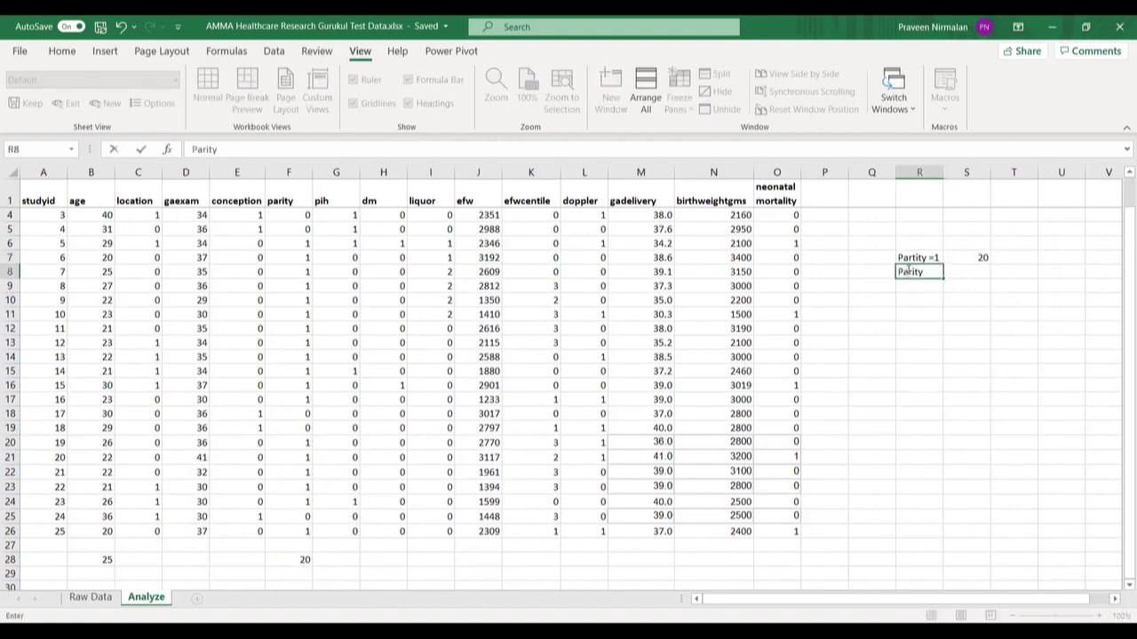
type("=0")
key("Tab")
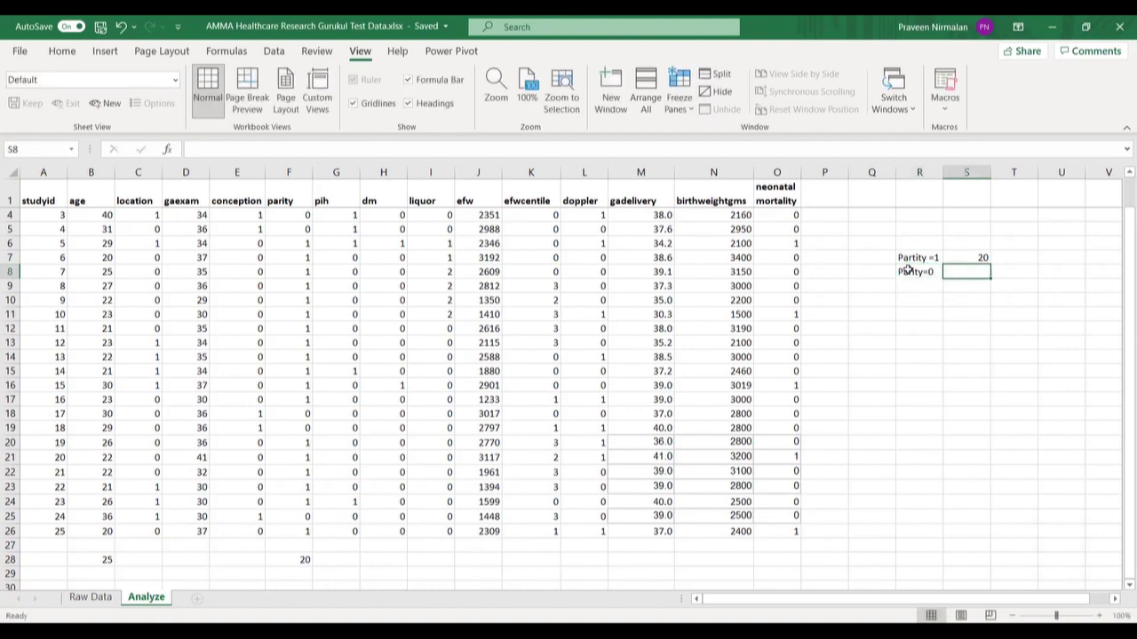
type("5")
left_click(939, 340)
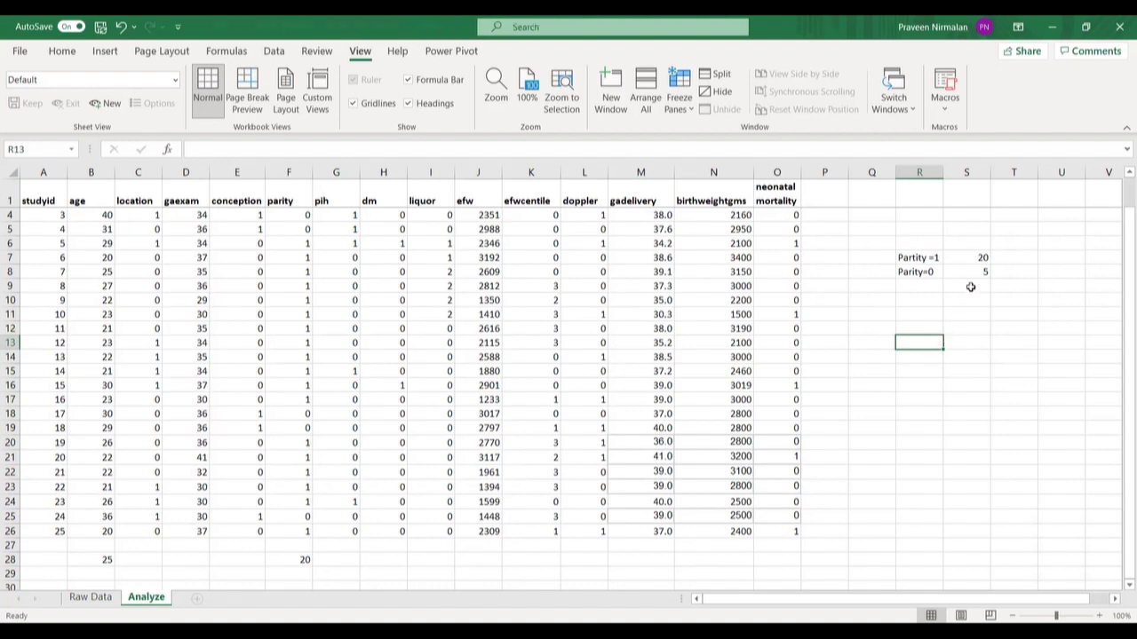
Correct the misspelled label in R7 to "Parity =1".
left_click(915, 258)
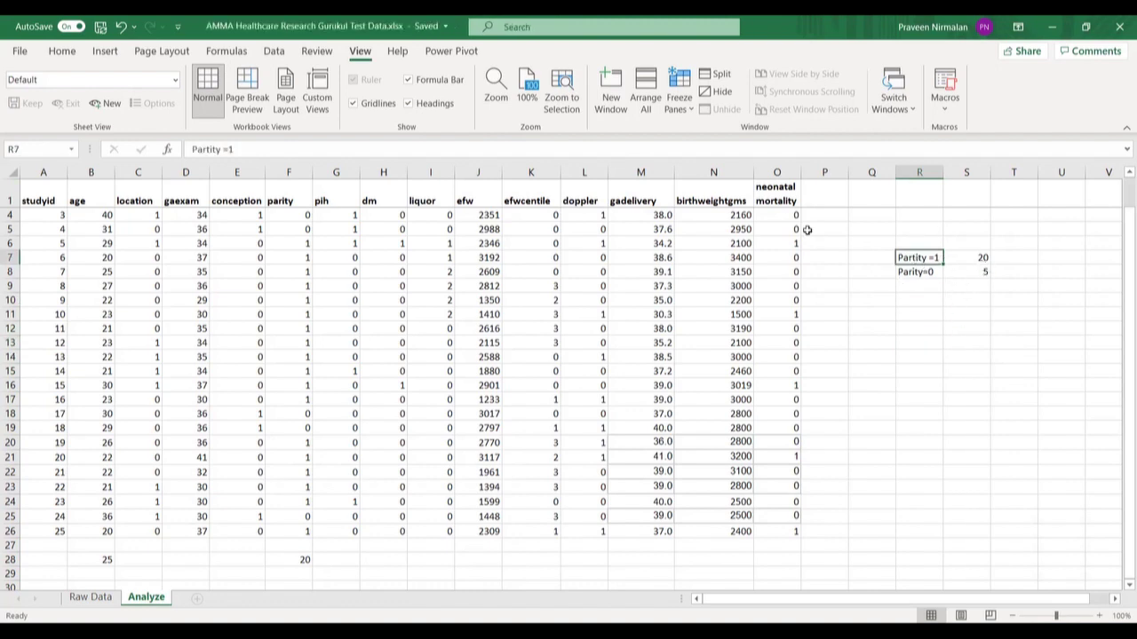
left_click(211, 149)
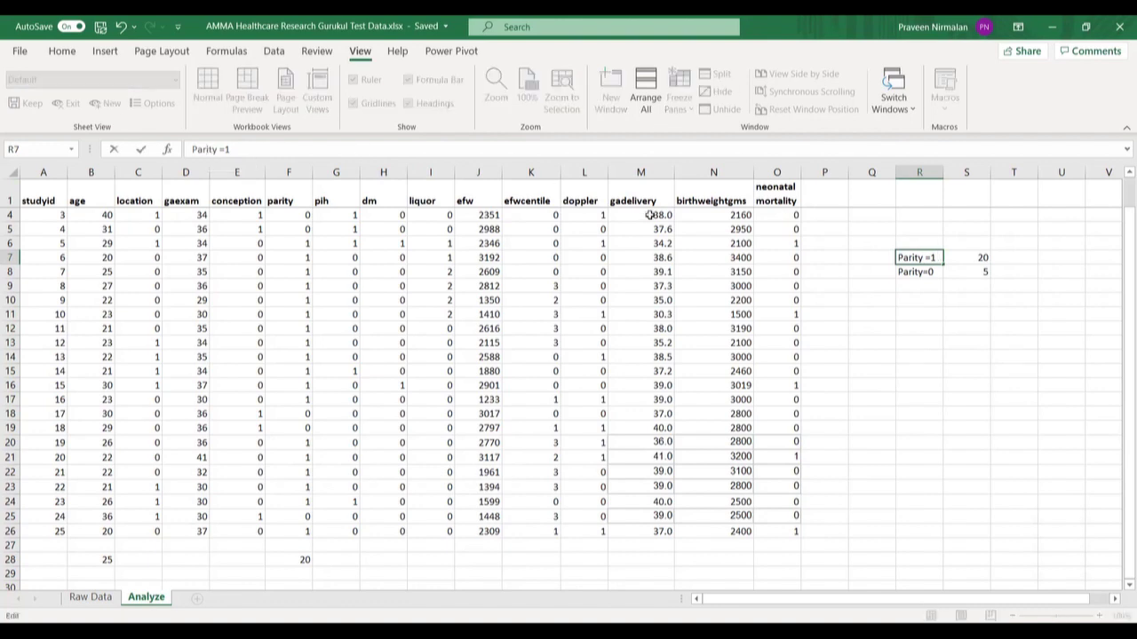
left_click(962, 303)
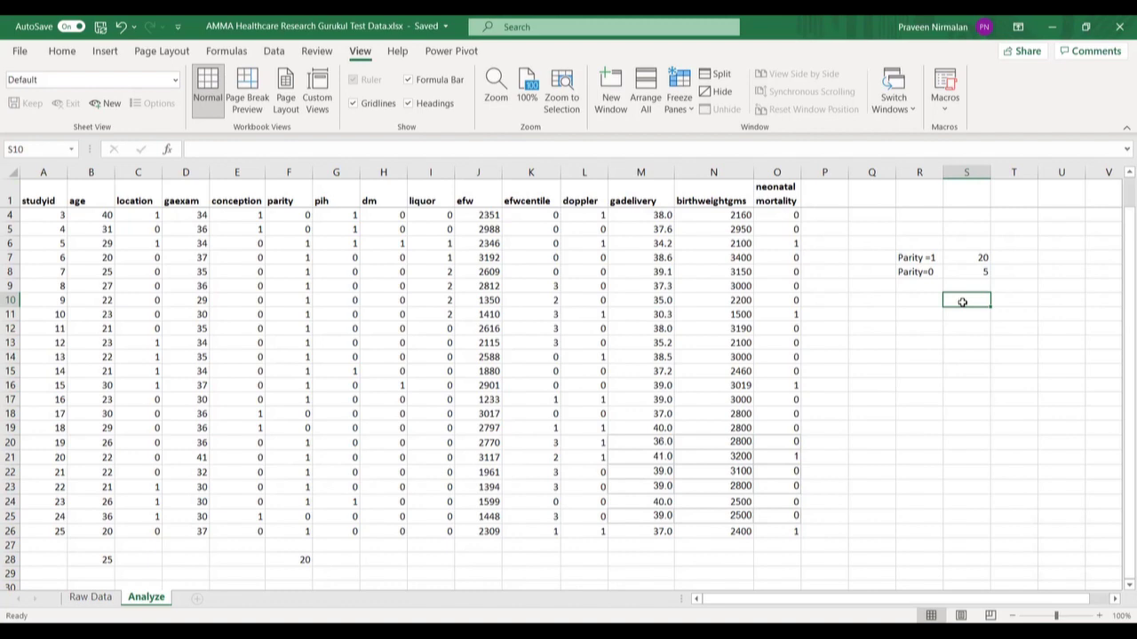
Enter the label "LOCATION 1 & PARITY 1" in R10 below the parity counts.
left_click(911, 301)
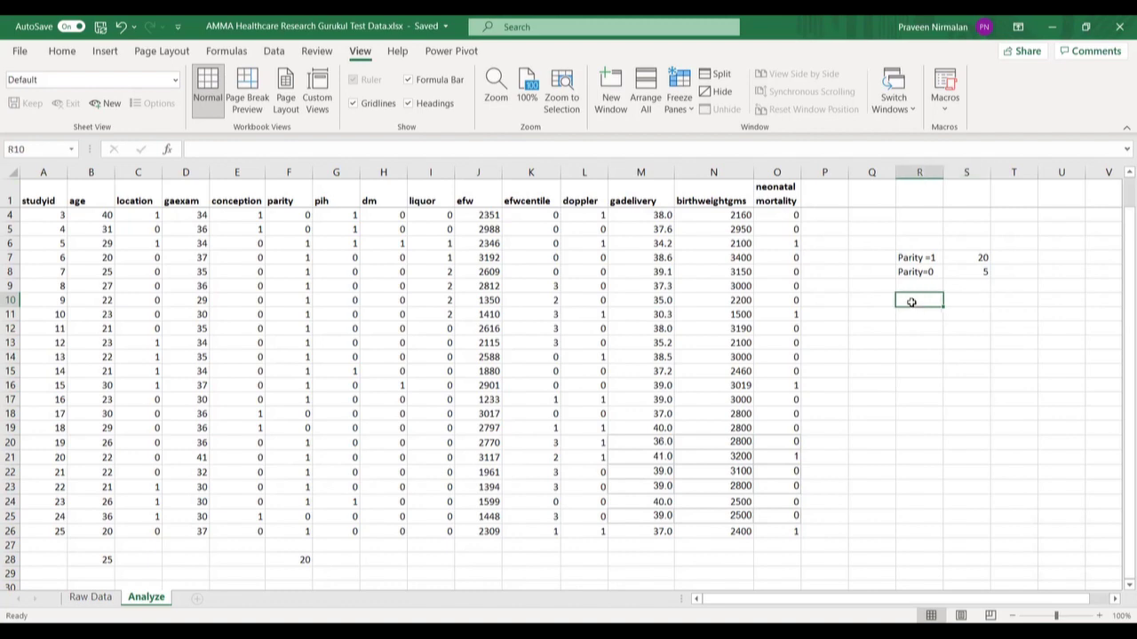
type("LOCATION")
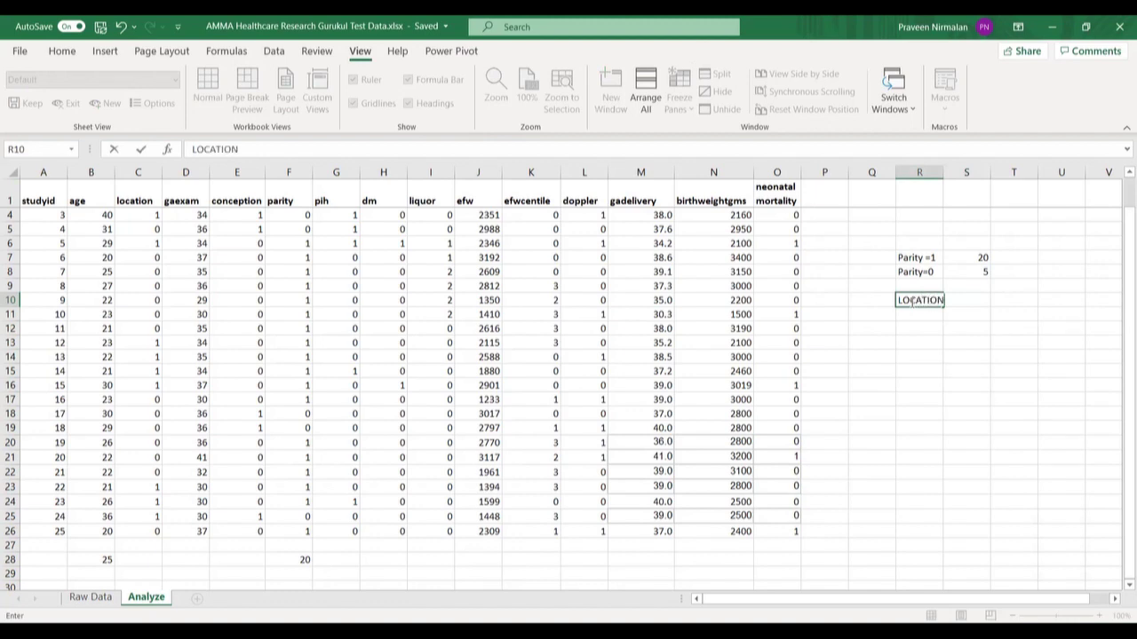
type(" 1 & PARITY 1")
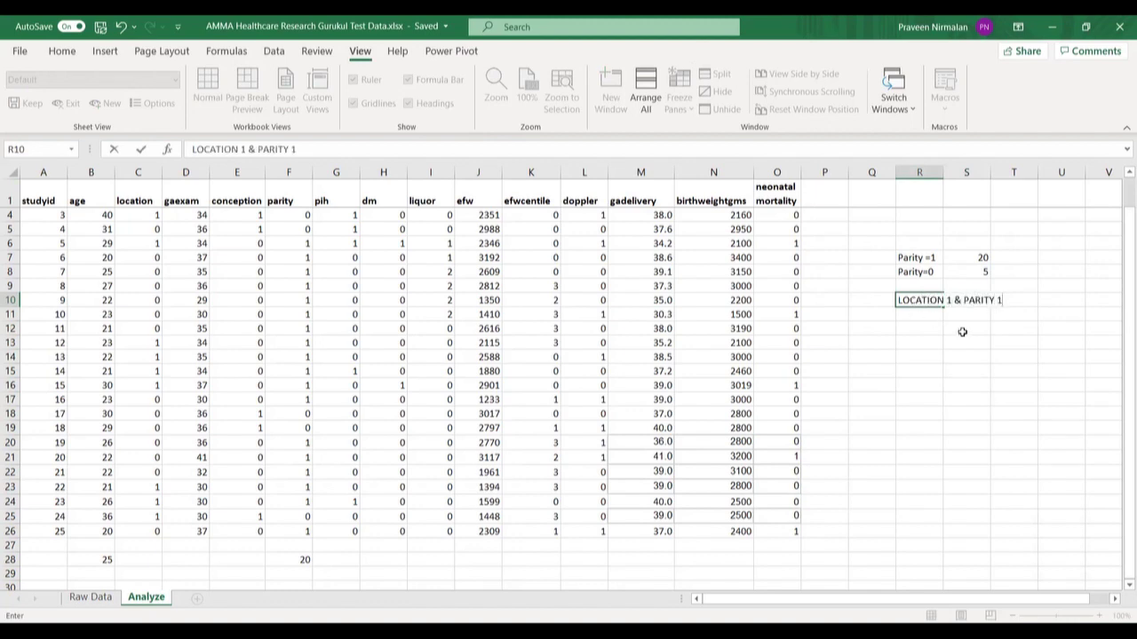
left_click(968, 331)
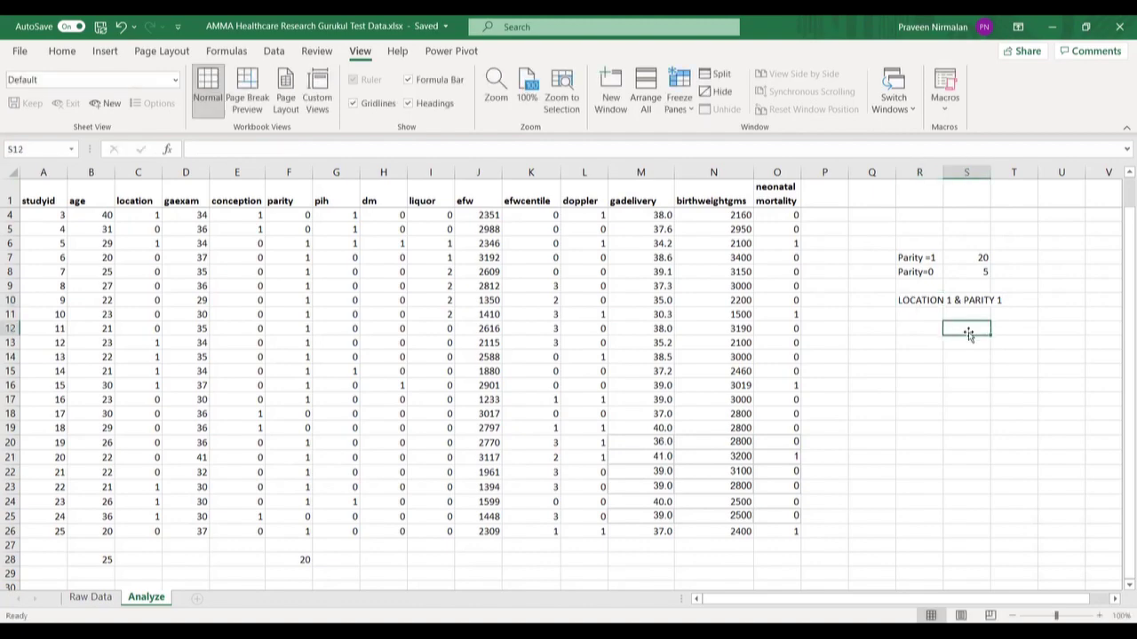
left_click(1021, 299)
Format the "LOCATION 1 & PARITY 1" label in R10 with wrapped text.
left_click(920, 302)
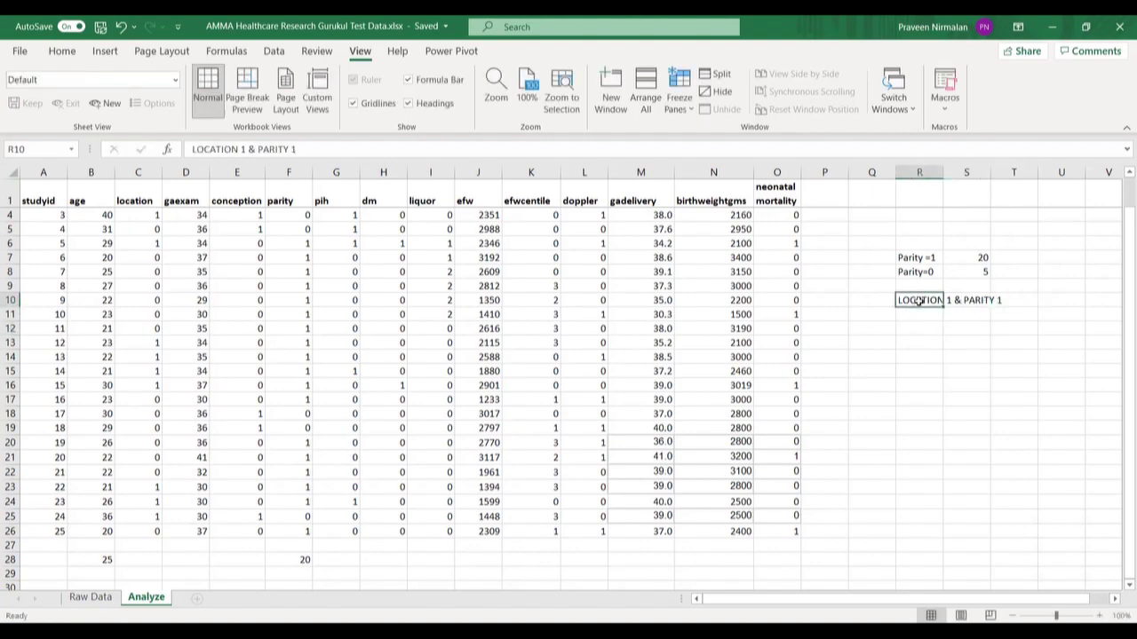
right_click(919, 302)
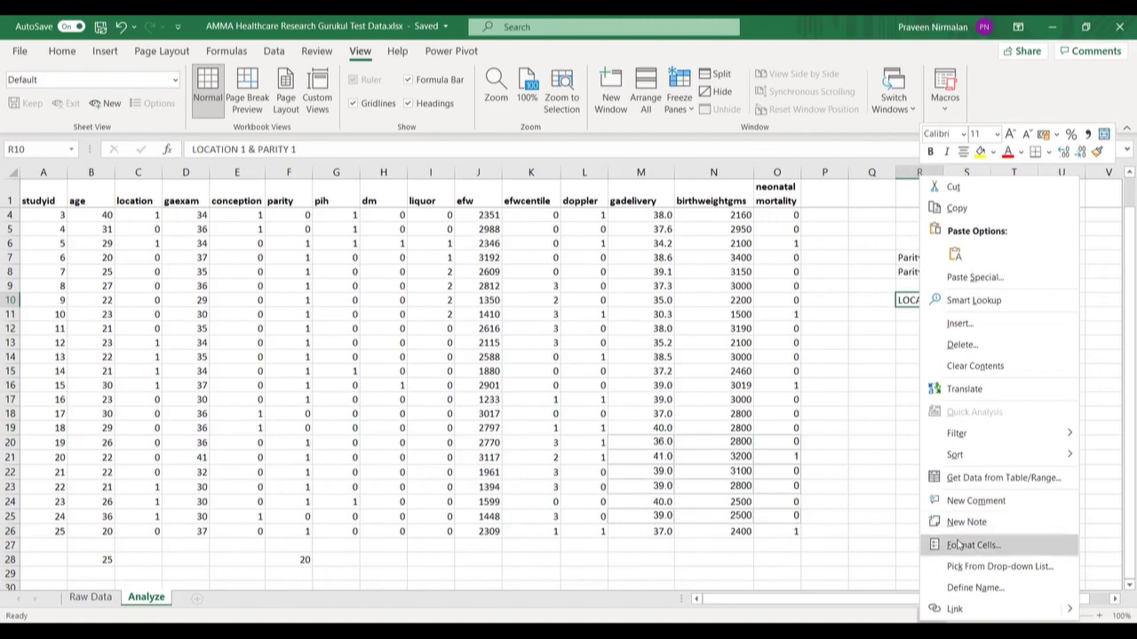
left_click(958, 544)
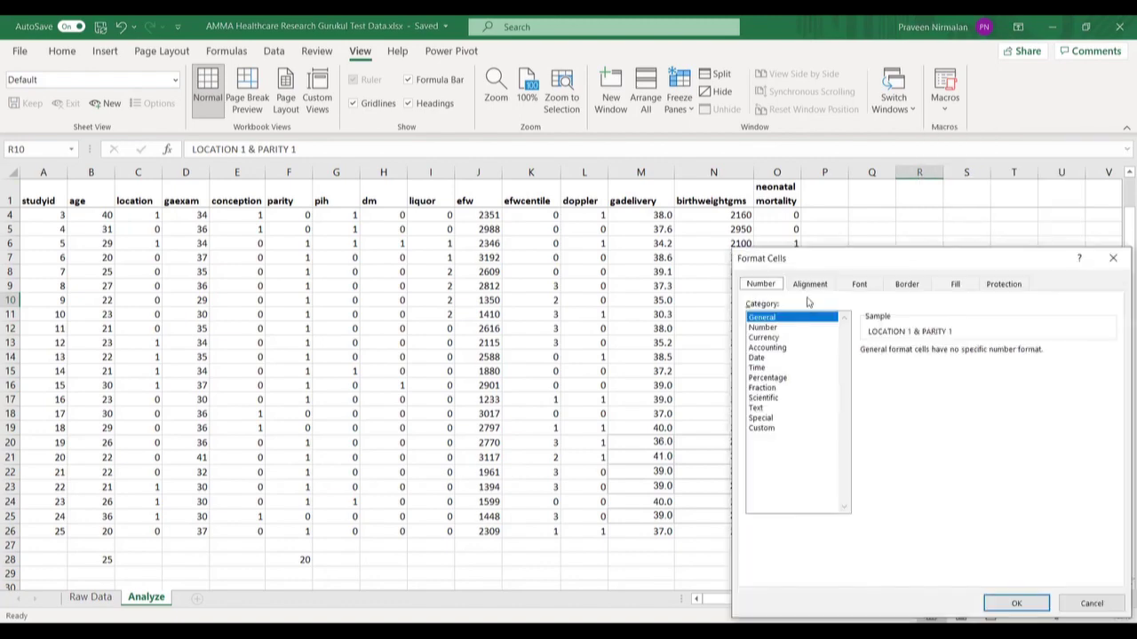
left_click(810, 284)
left_click(759, 416)
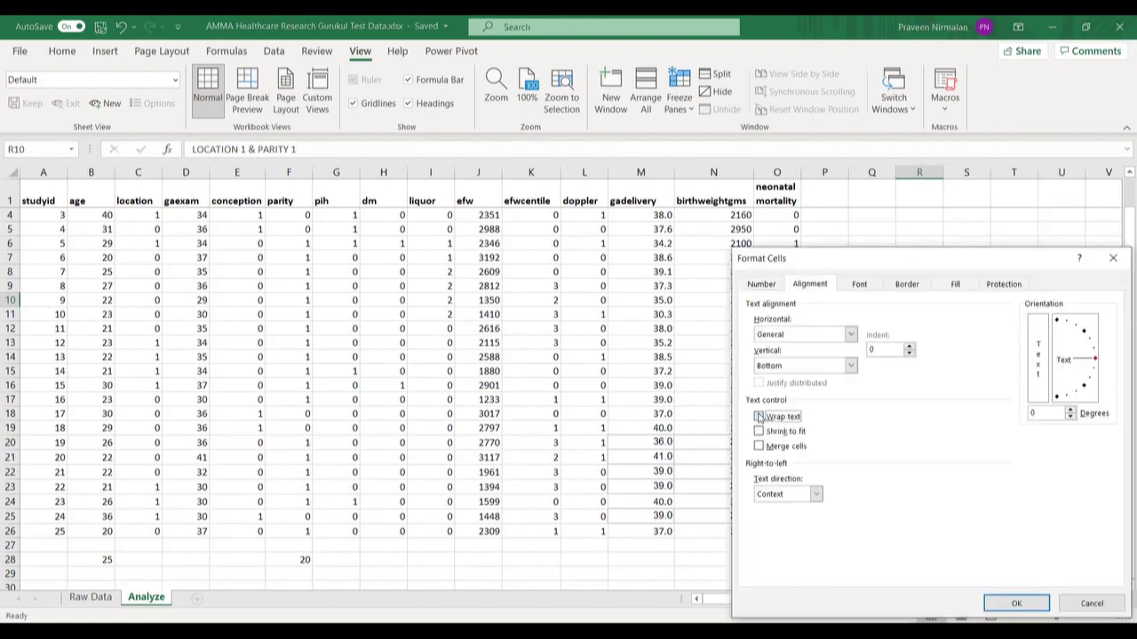
left_click(990, 604)
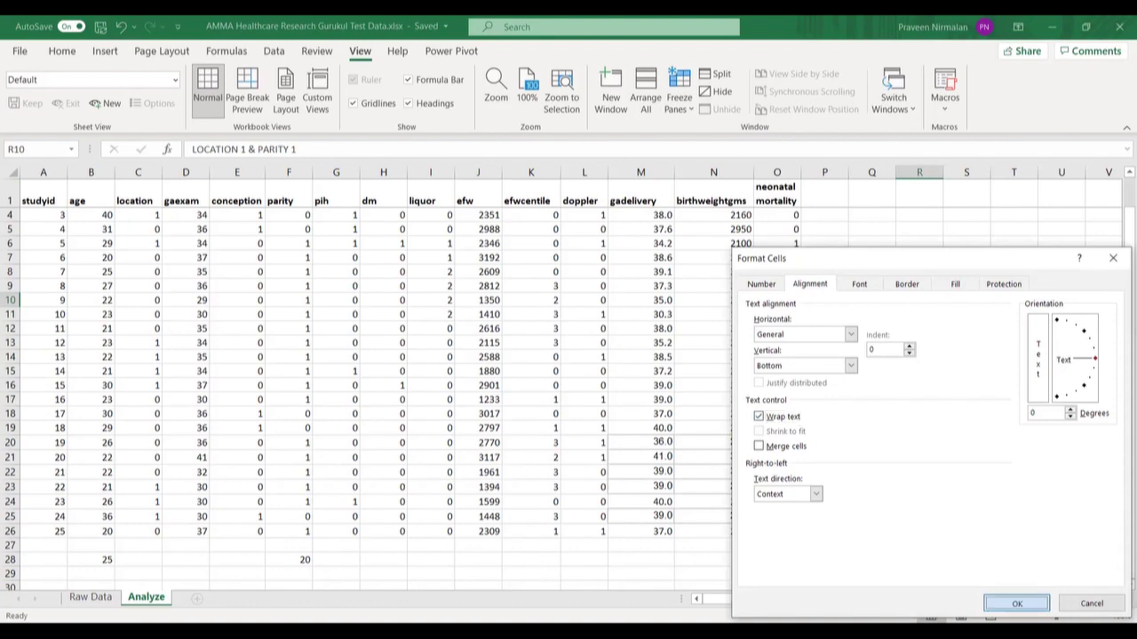
Insert the COUNTIFS function in S10 beside the "LOCATION 1 & PARITY 1" label.
left_click(956, 305)
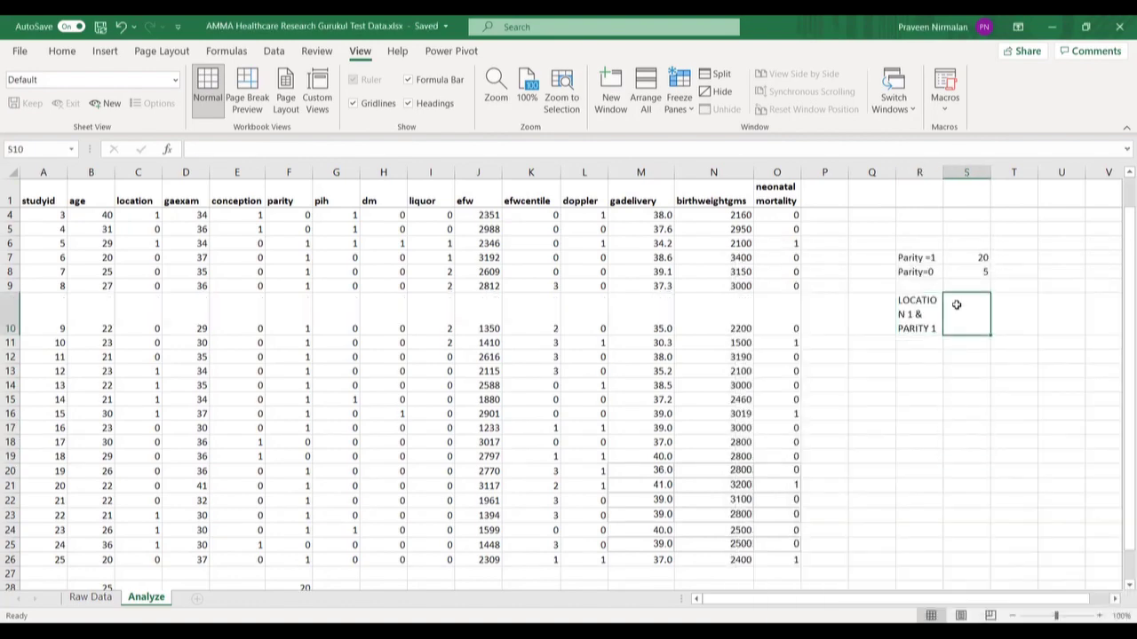
type("=")
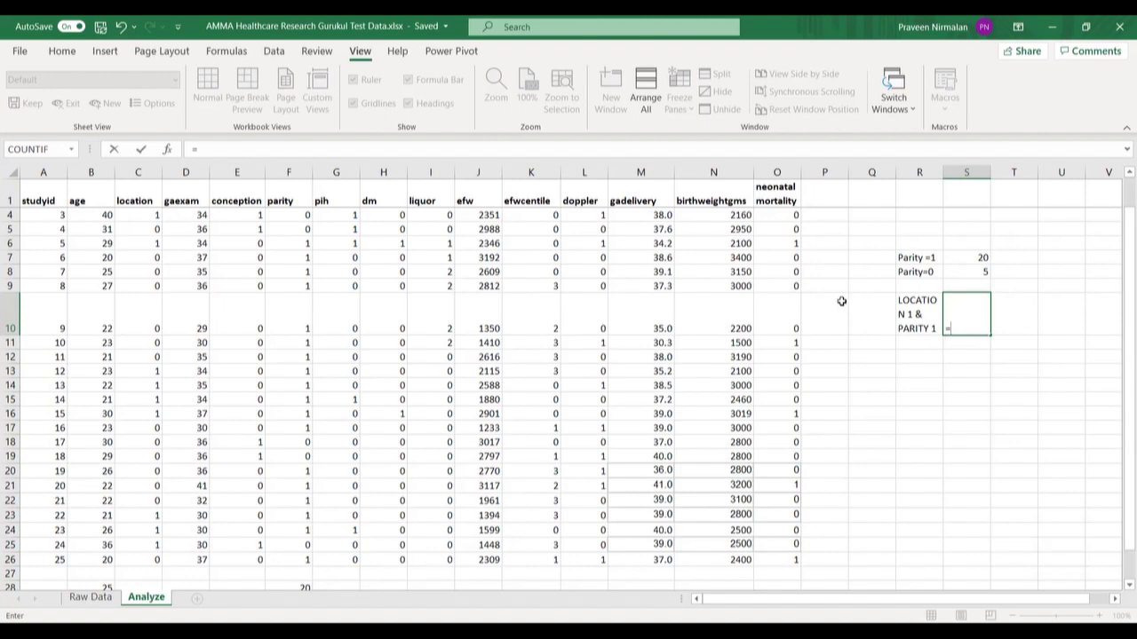
left_click(168, 149)
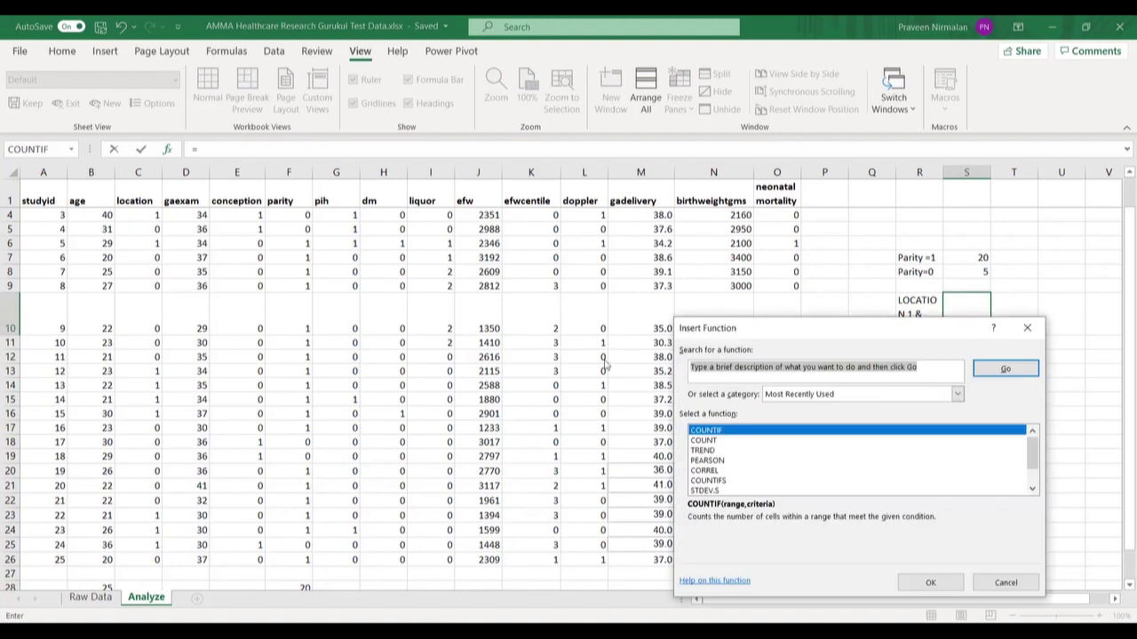
left_click(722, 481)
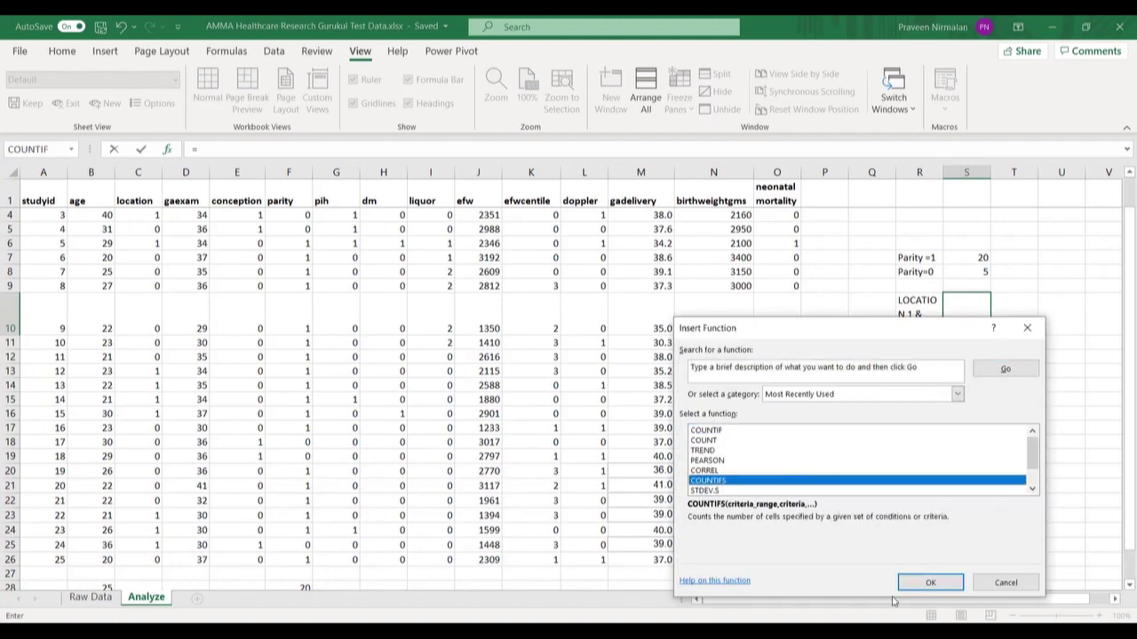
left_click(924, 586)
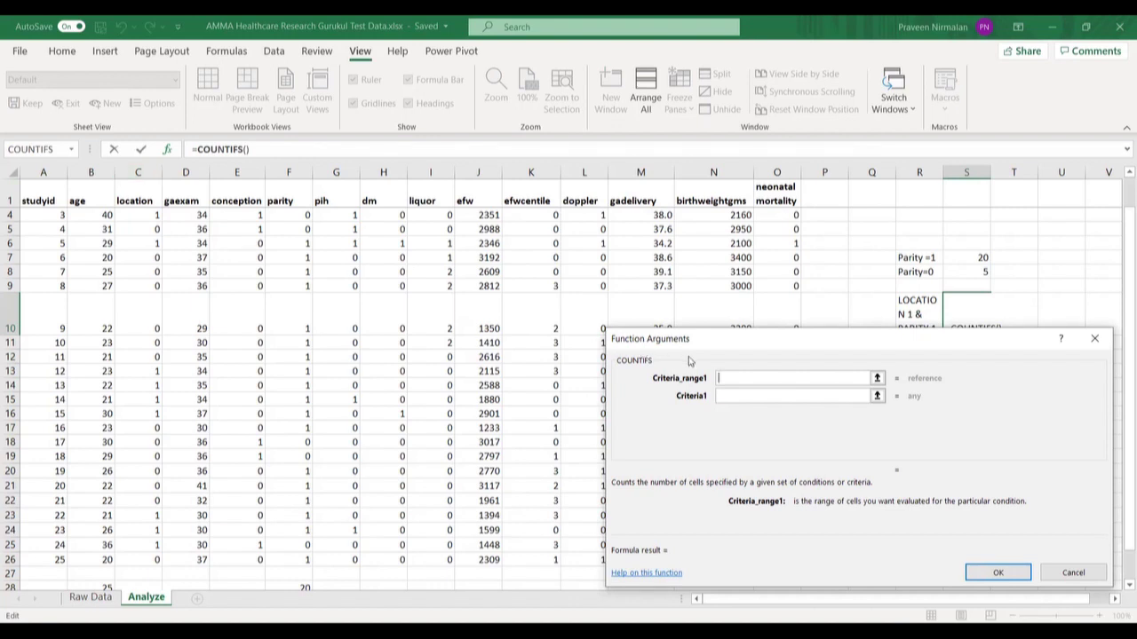
Complete the COUNTIFS arguments in S10 with range C2:C26 equal to 1 and range F2:F26 equal to 1.
type("C2:C26")
left_click(743, 396)
type("1")
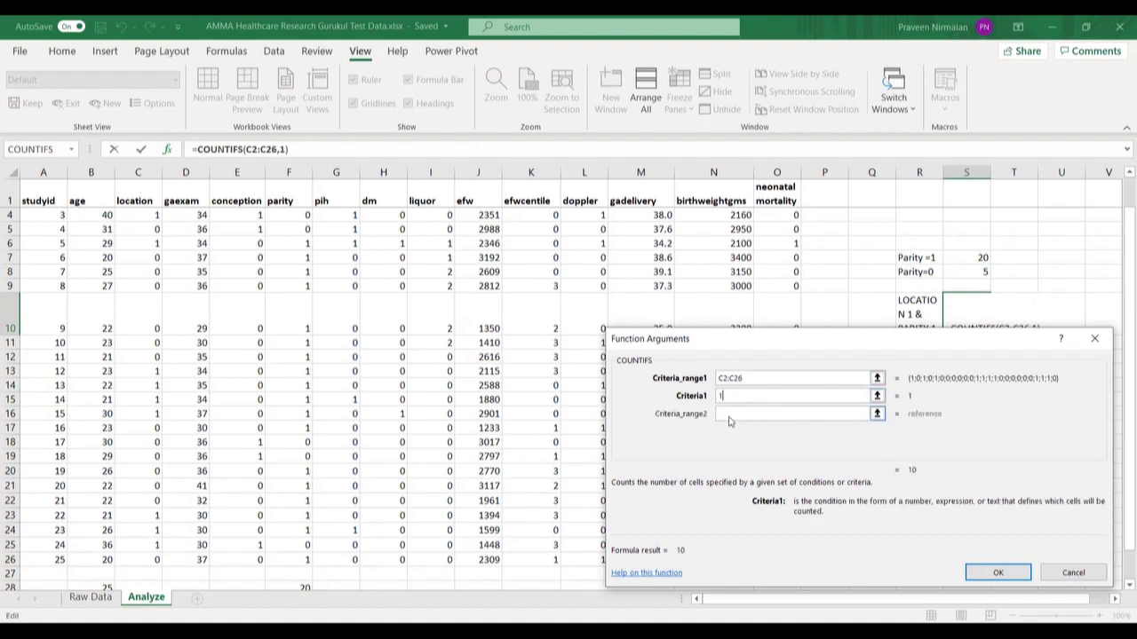
left_click(729, 414)
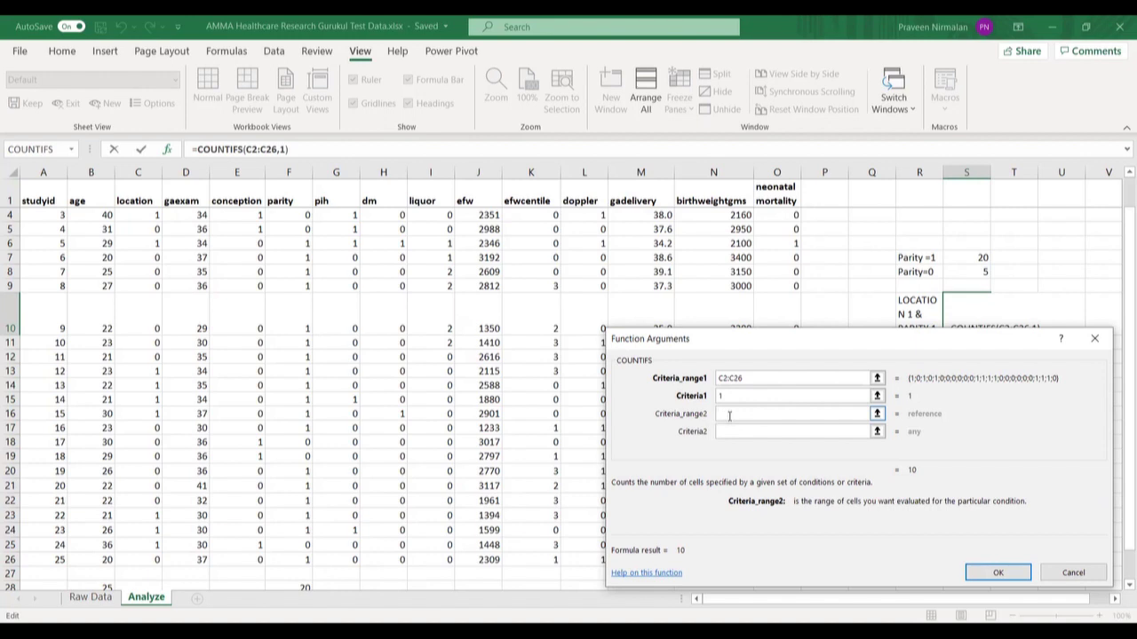
type("FR")
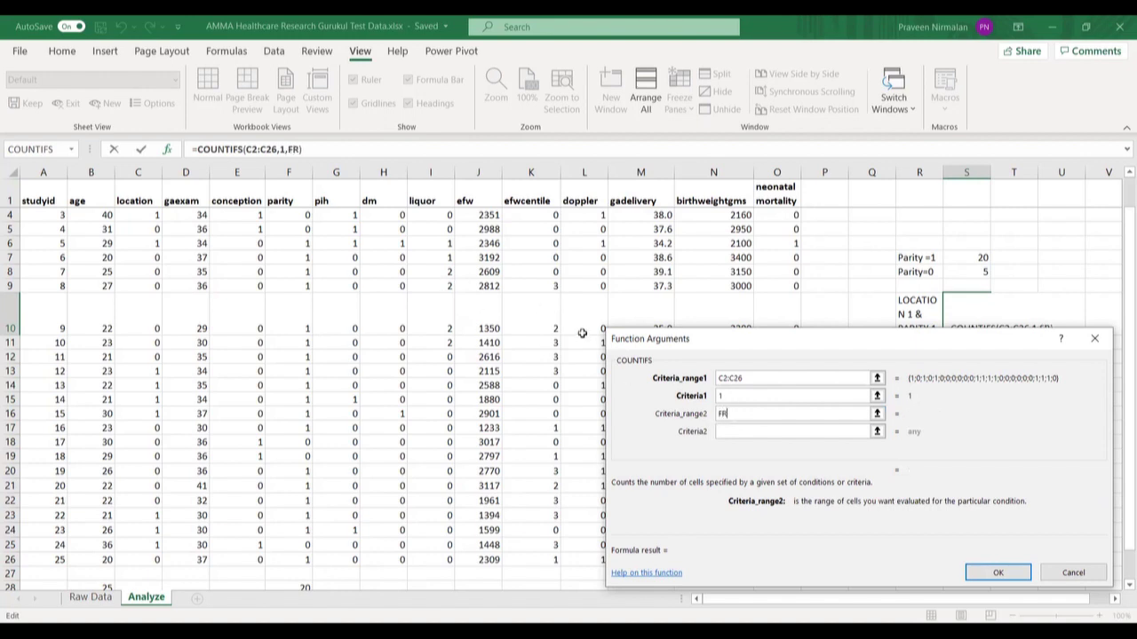
key("BackSpace")
type("2:F26")
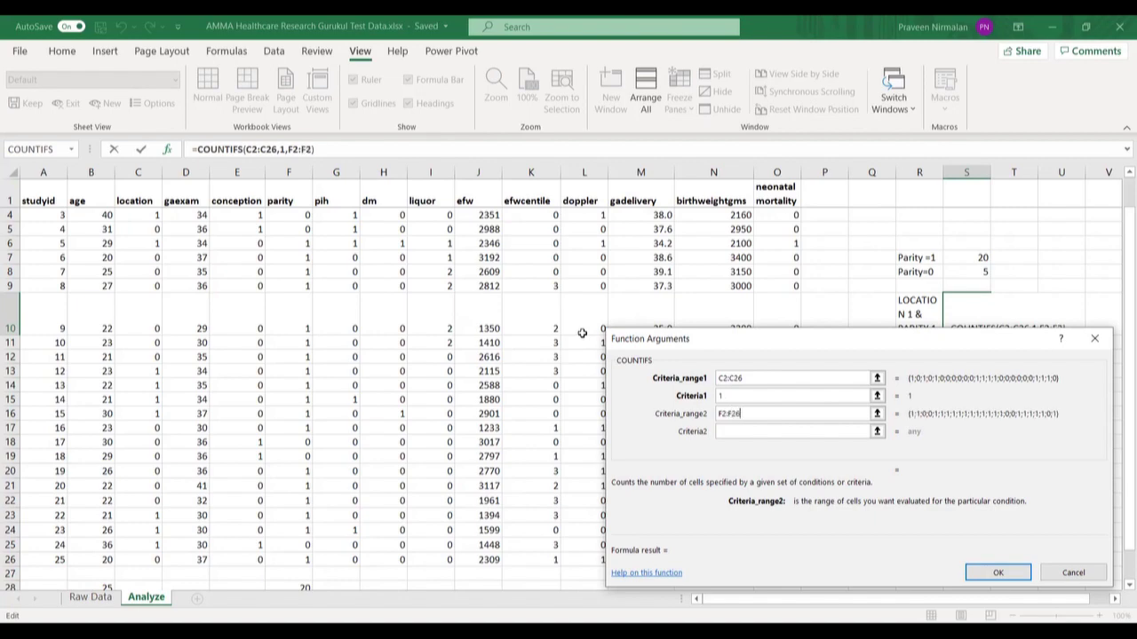
left_click(721, 431)
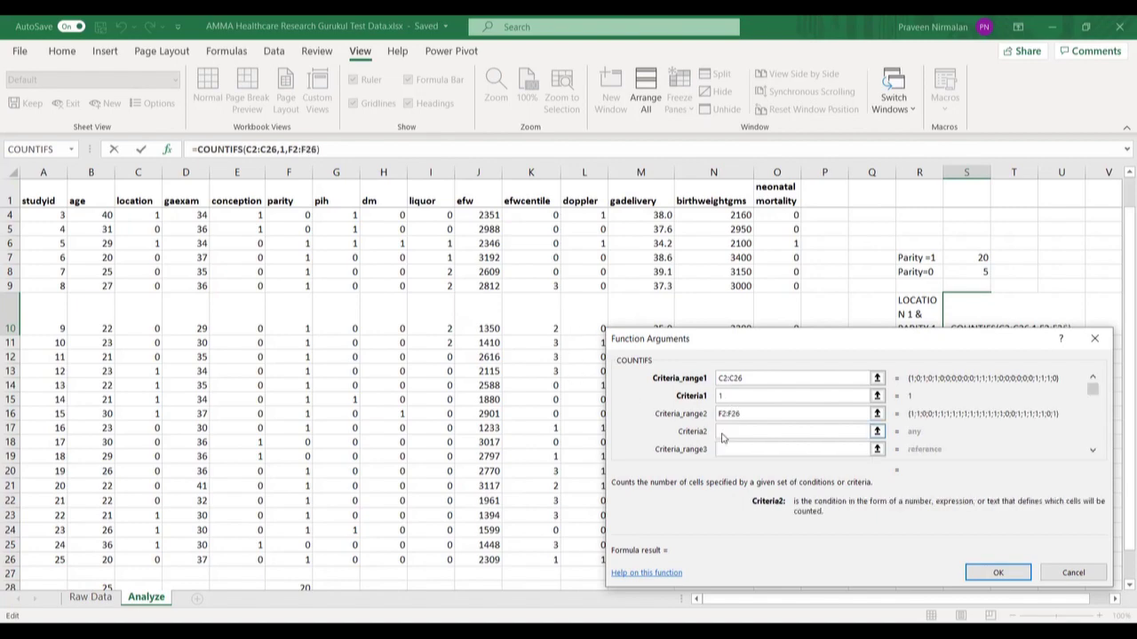
type("1")
left_click(987, 575)
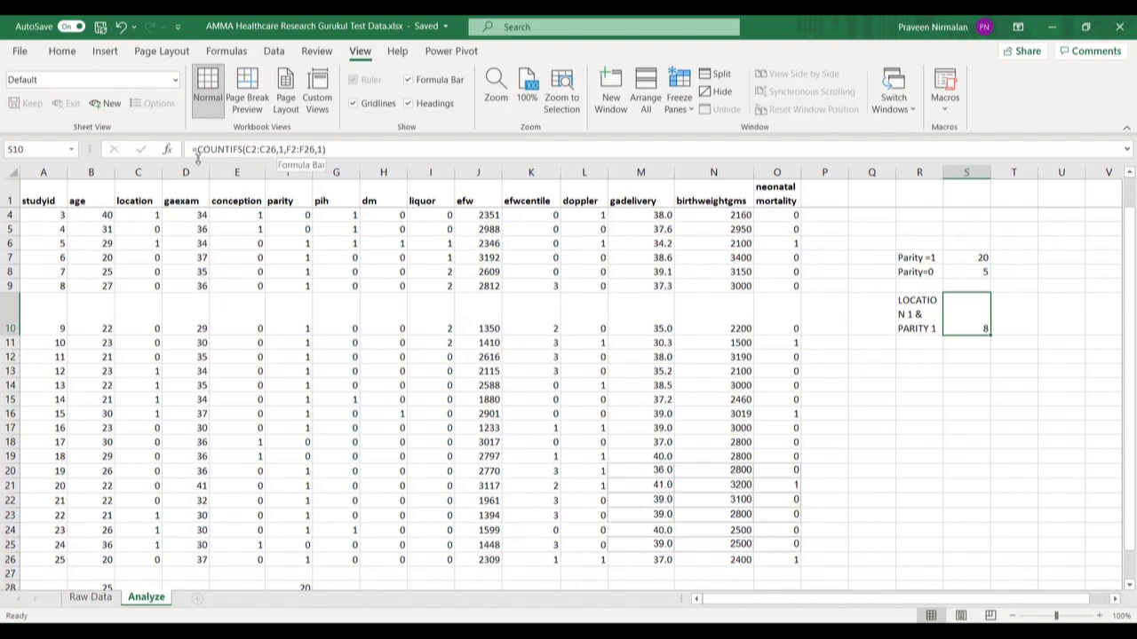
Add a third condition to the COUNTIFS formula in S10, counting neonatal mortality O2:O26 equal to 1.
left_click(322, 149)
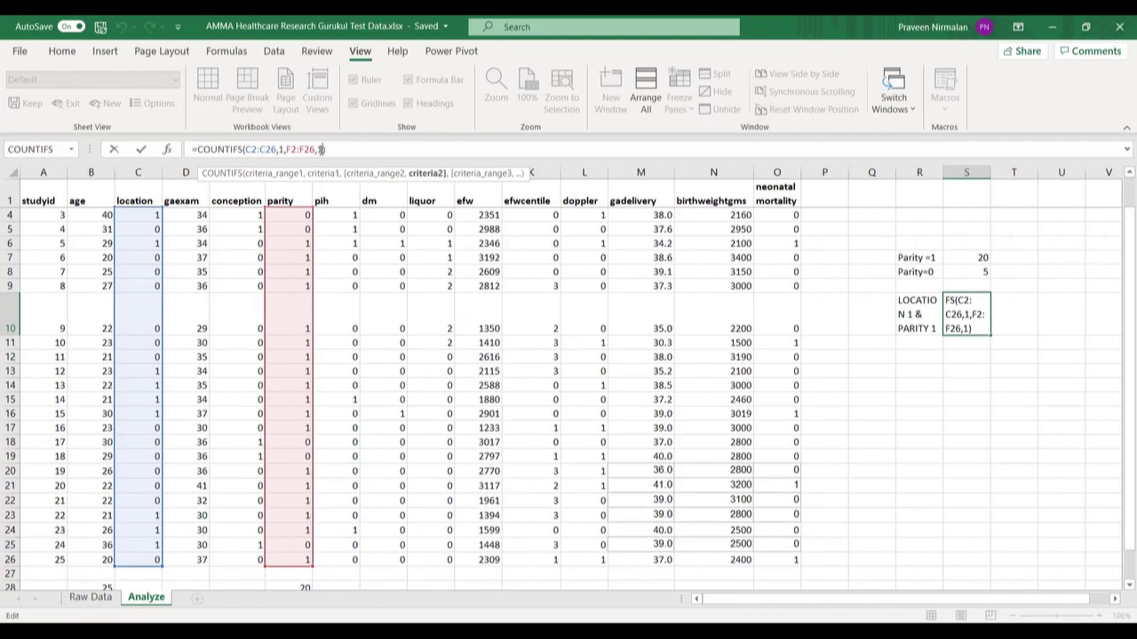
type(",")
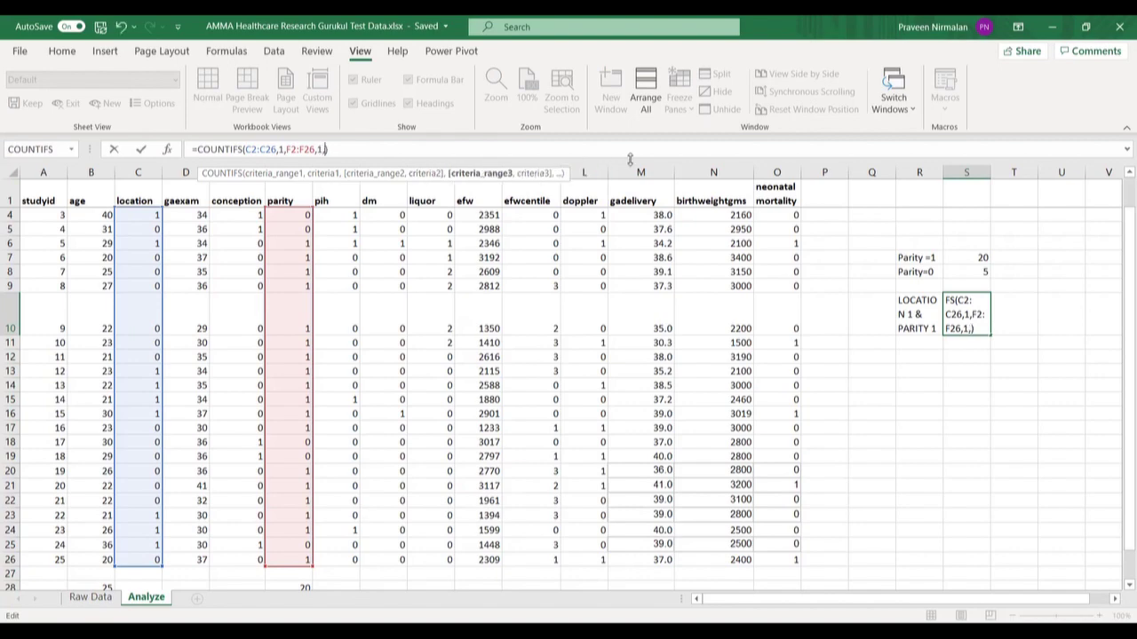
type("O2:")
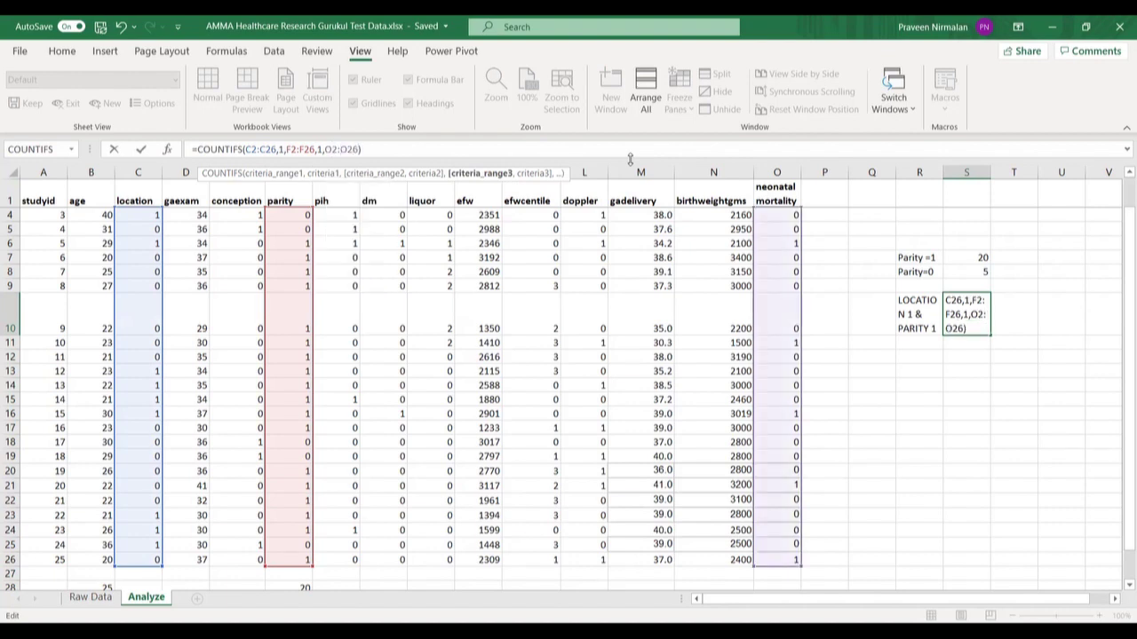
type(",1")
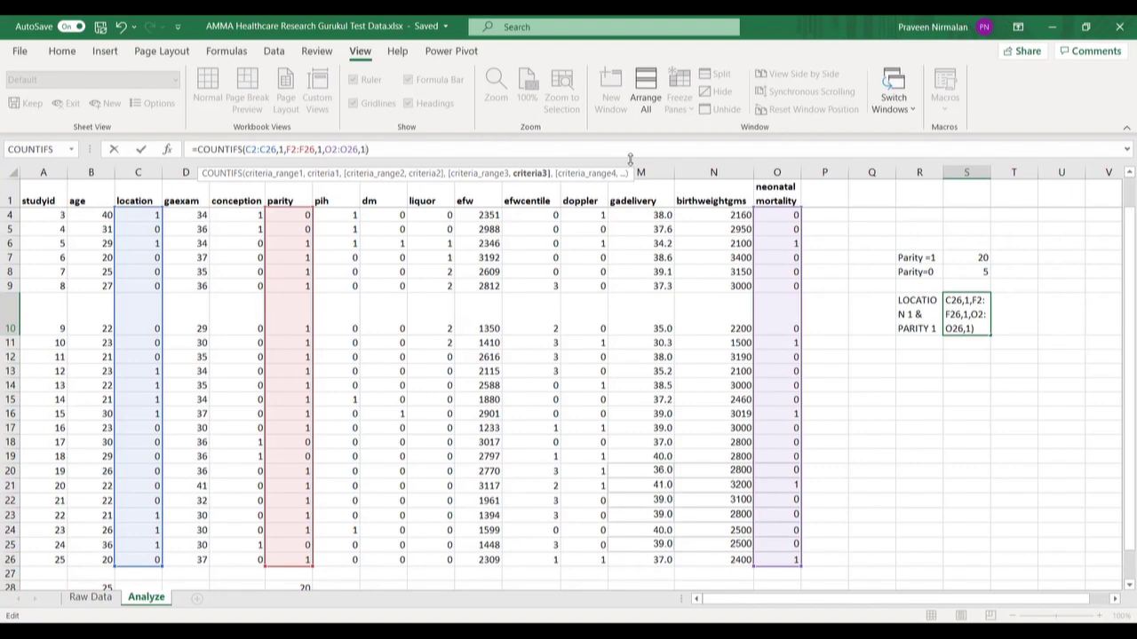
key("Return")
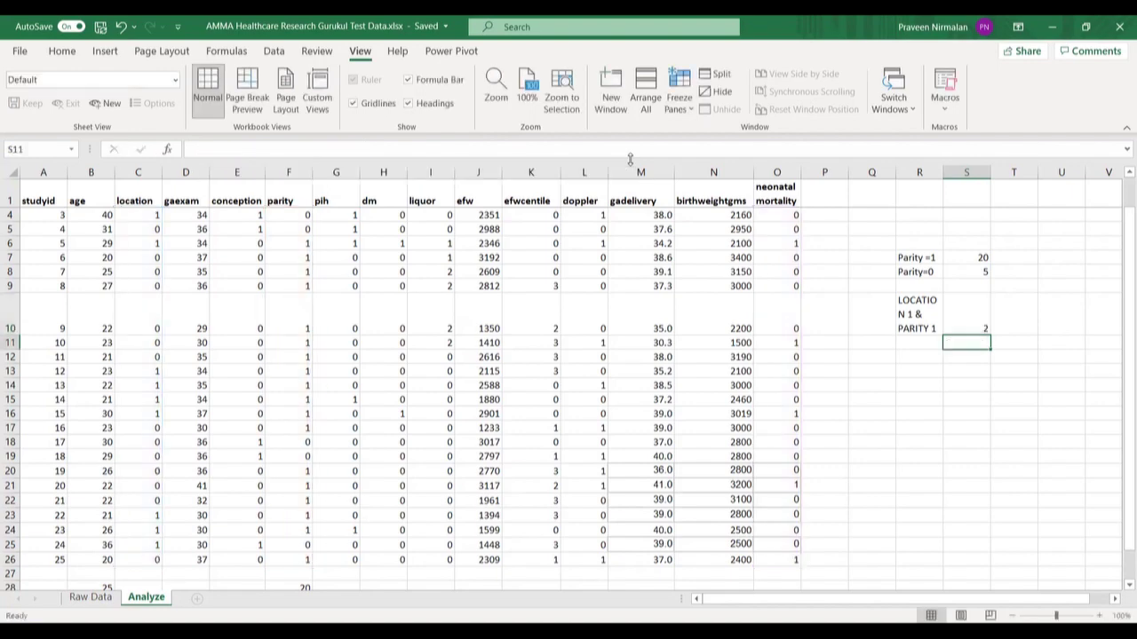
Change the neonatal mortality criterion in the S10 COUNTIFS formula to 0.
left_click(982, 330)
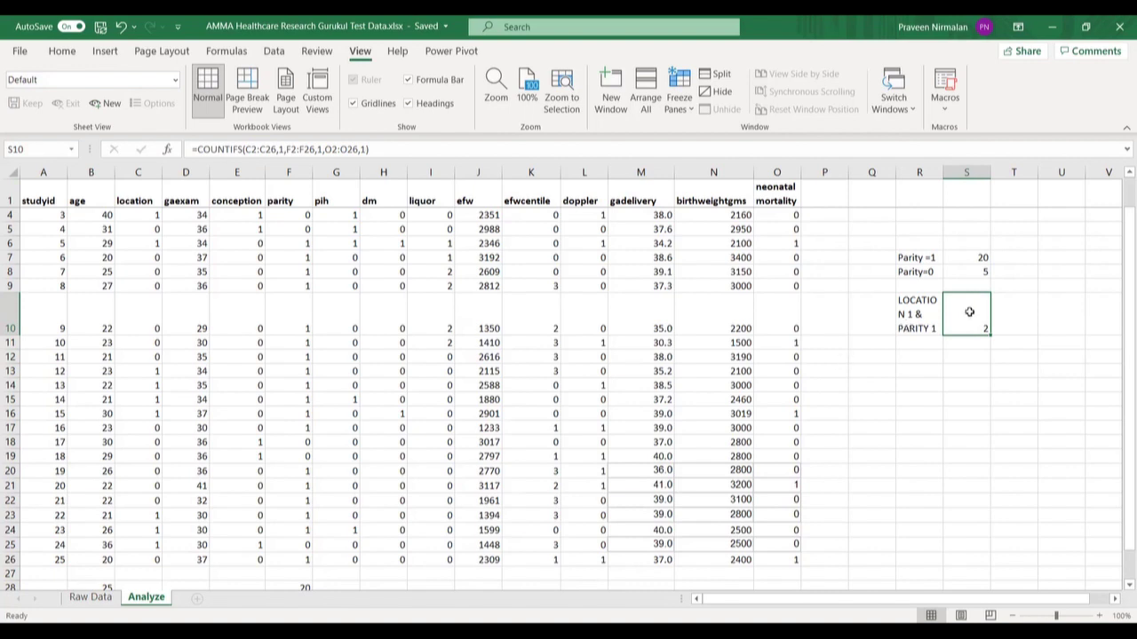
left_click(364, 150)
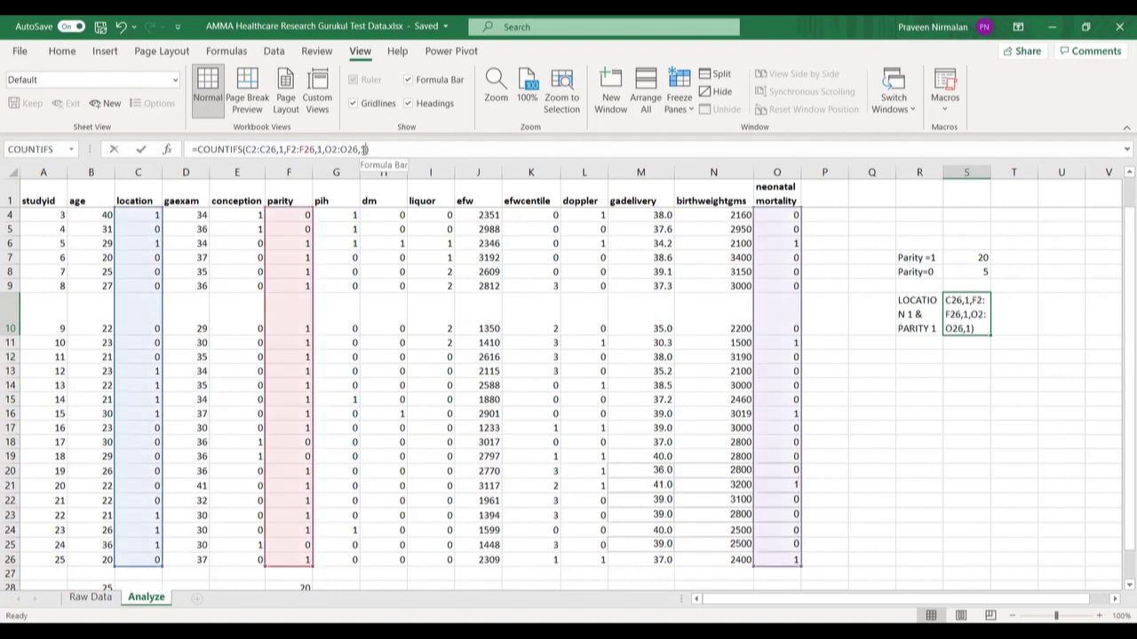
left_click(364, 149)
key("BackSpace")
type("0")
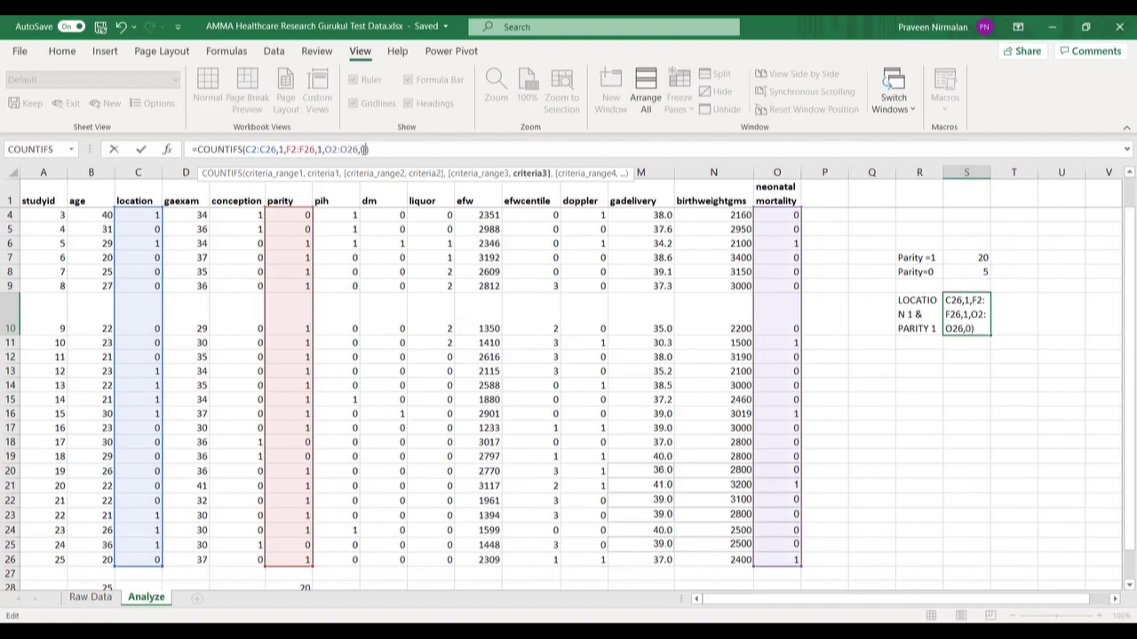
key("Return")
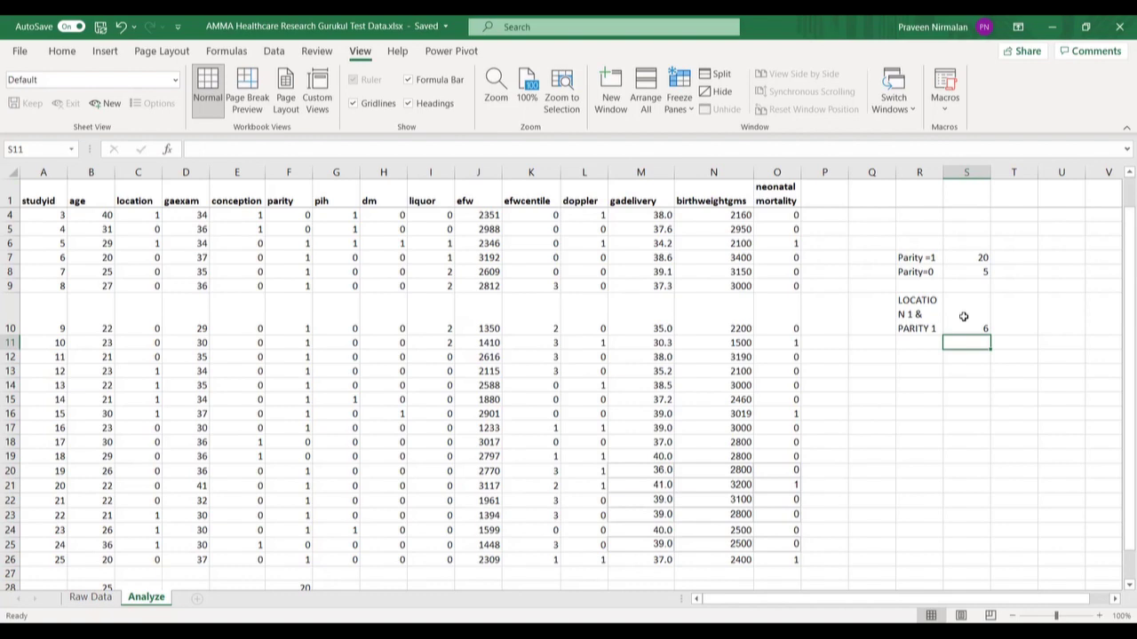
Search the functions for MEAN and insert the AVERAGE function in R12.
left_click(917, 358)
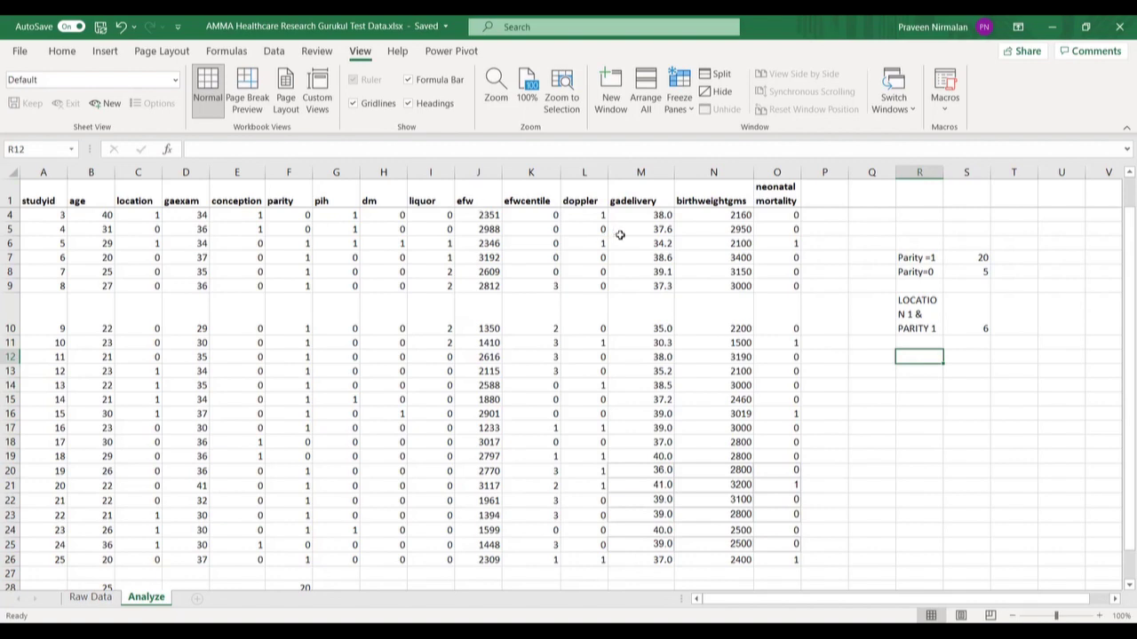
left_click(168, 150)
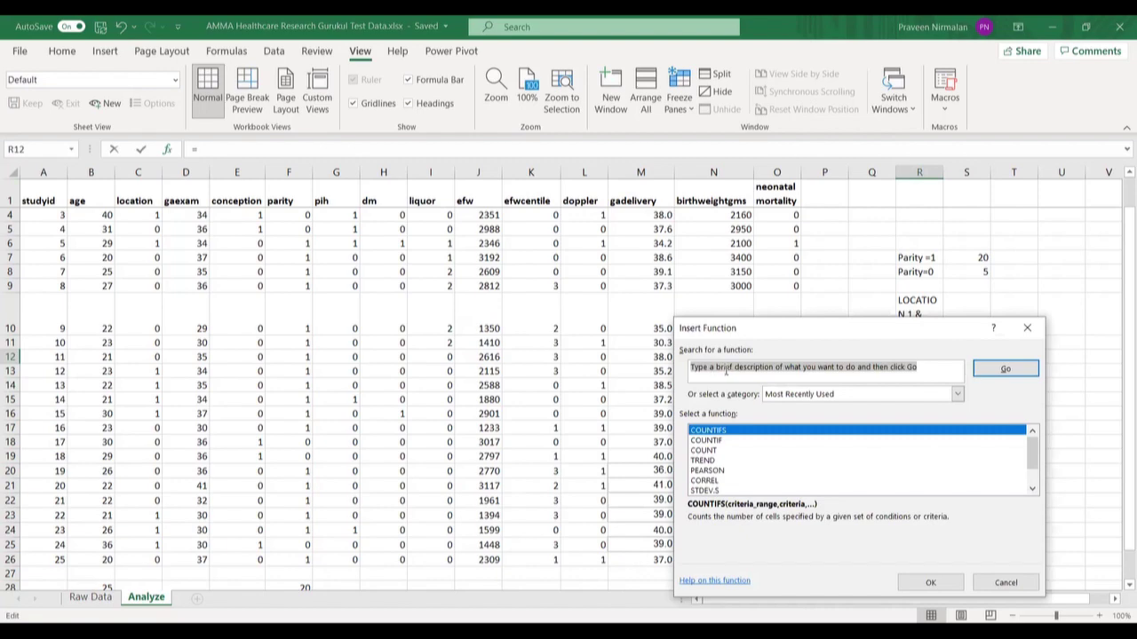
type("MEAN")
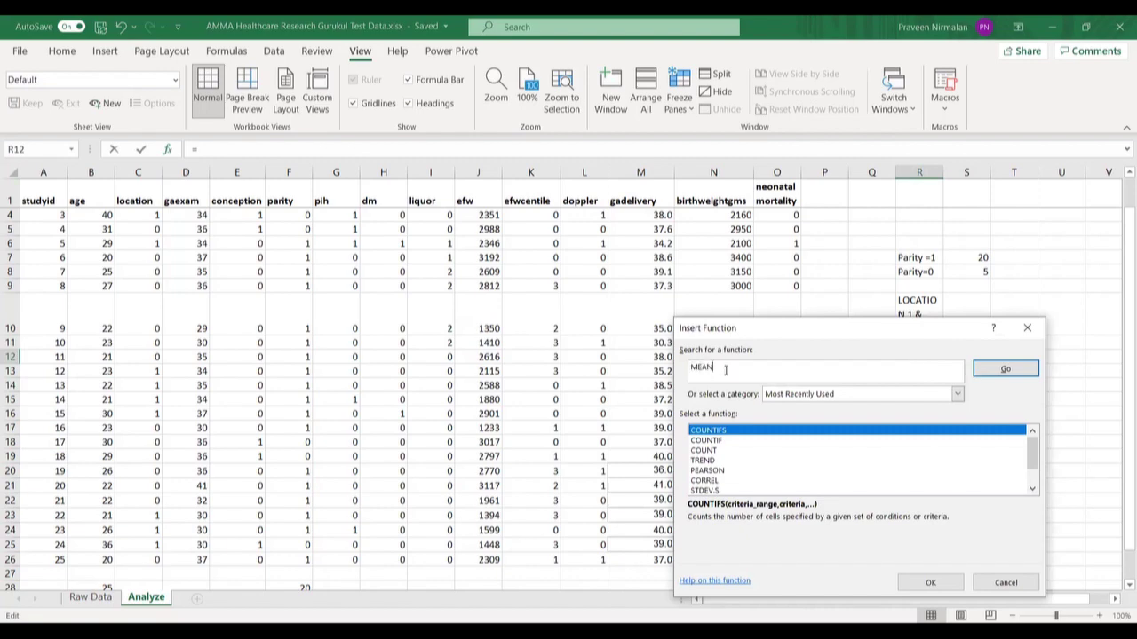
left_click(1006, 371)
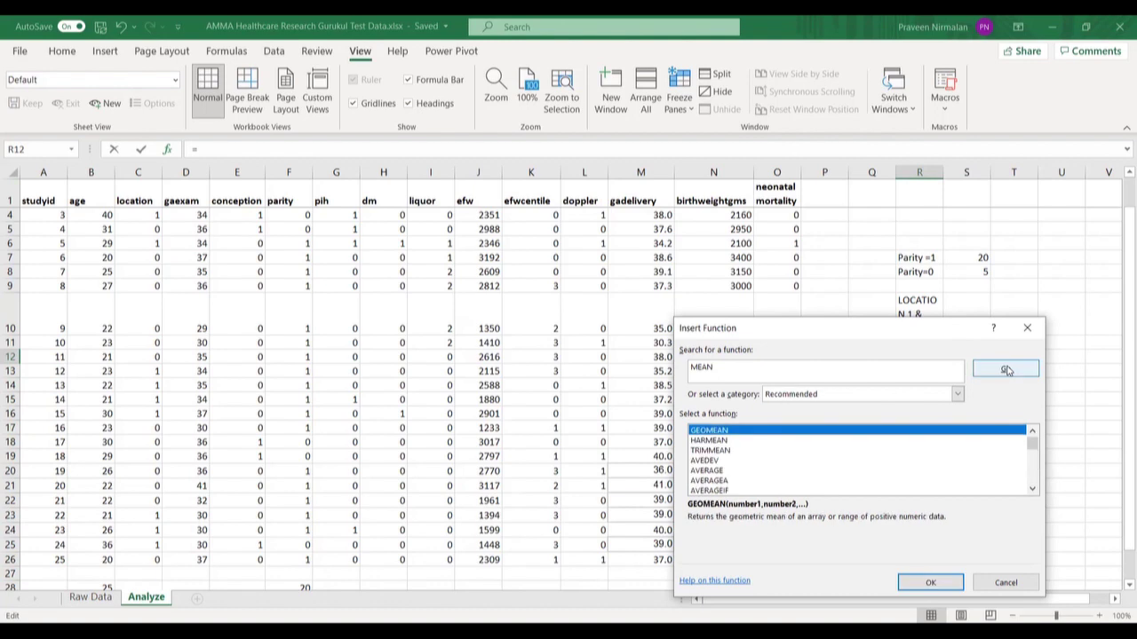
left_click(715, 472)
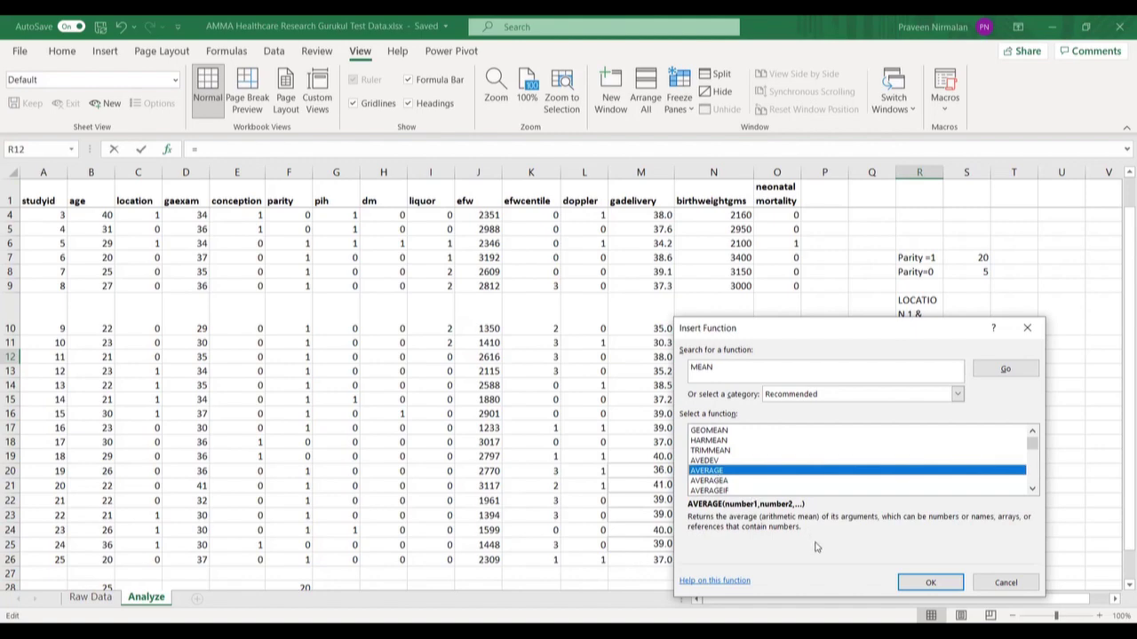
left_click(921, 585)
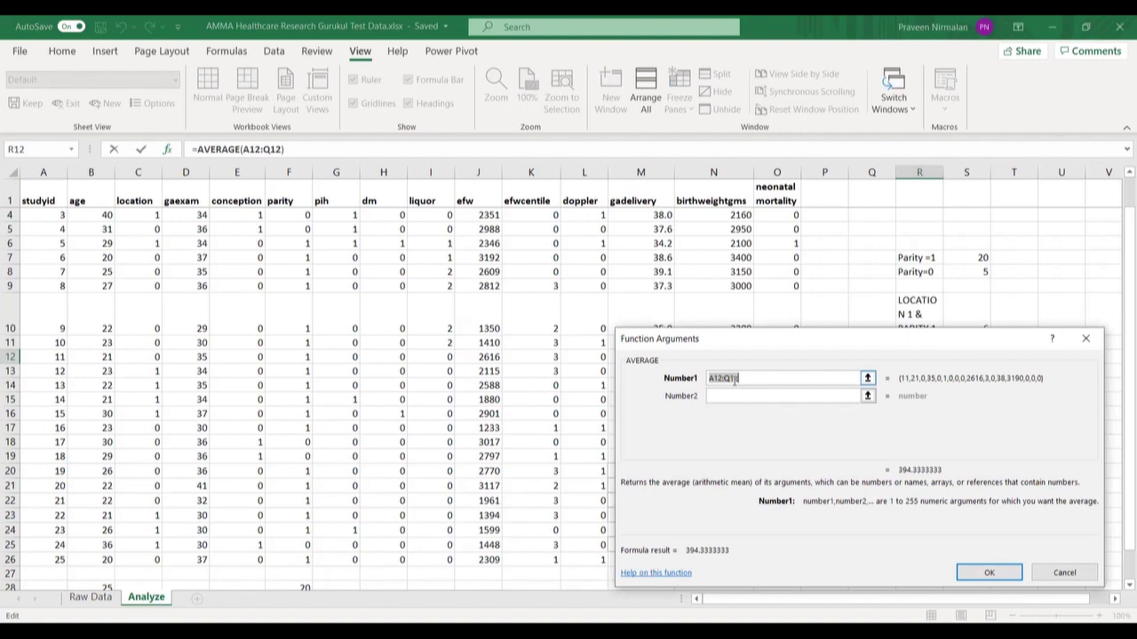
Set the first AVERAGE argument to the neonatal mortality range O2:O26.
type("0")
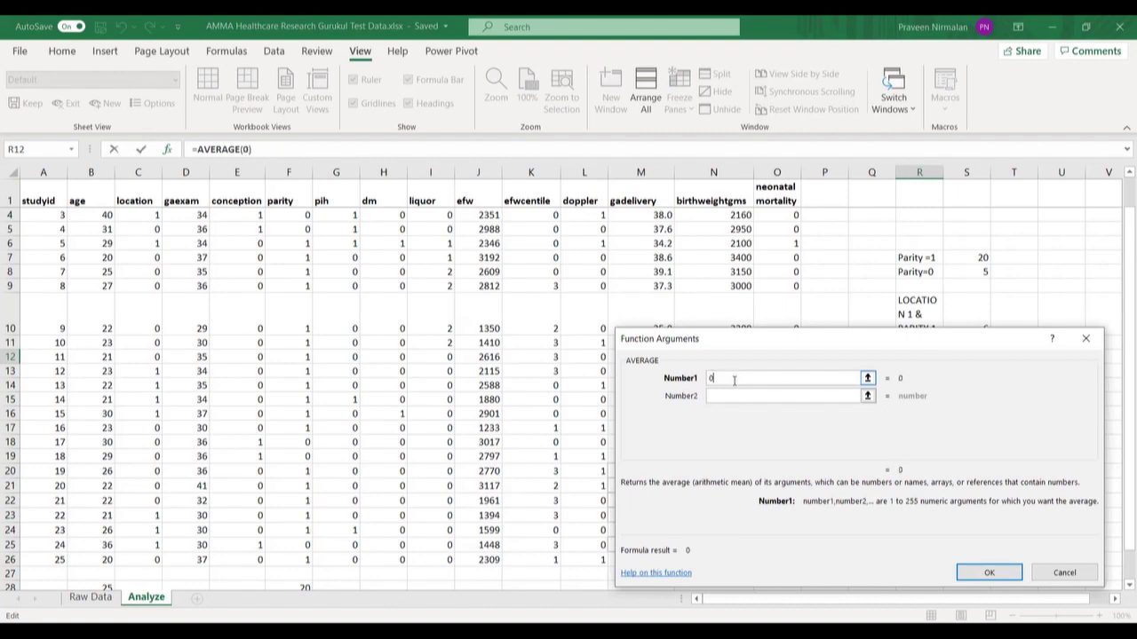
key("BackSpace")
type("0")
type("2")
type(":o")
type("26")
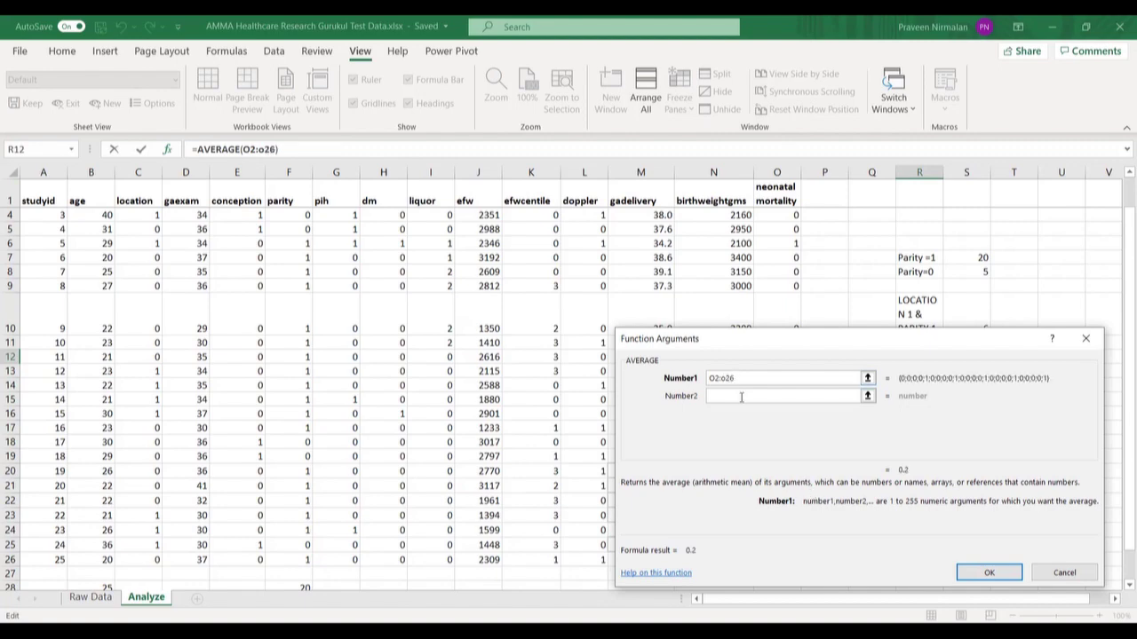
left_click(727, 377)
key("BackSpace")
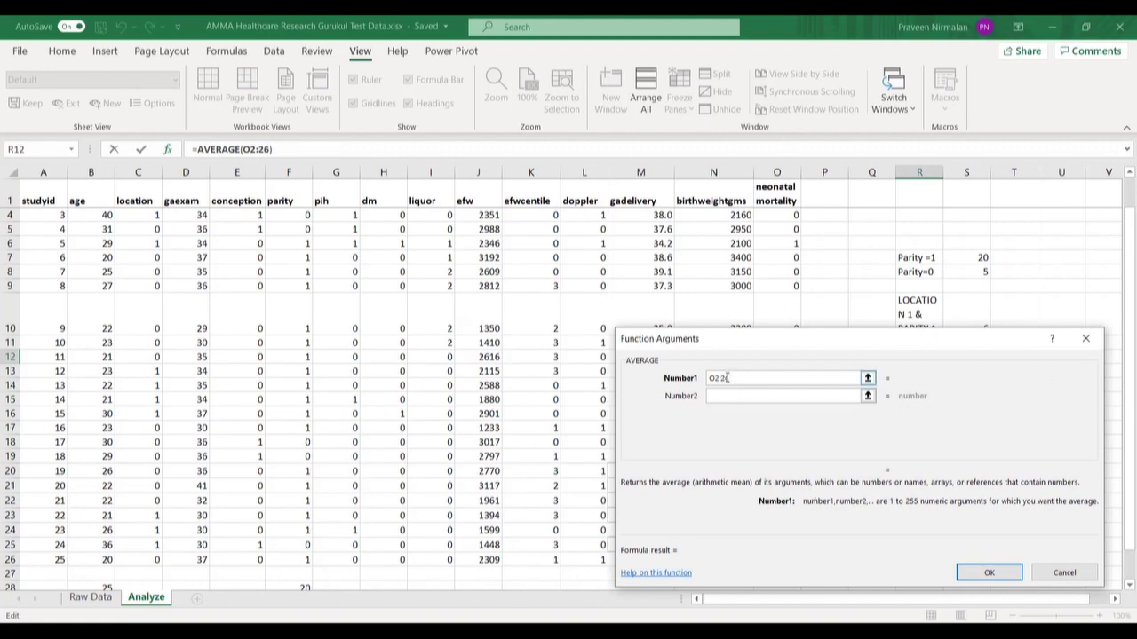
type("O")
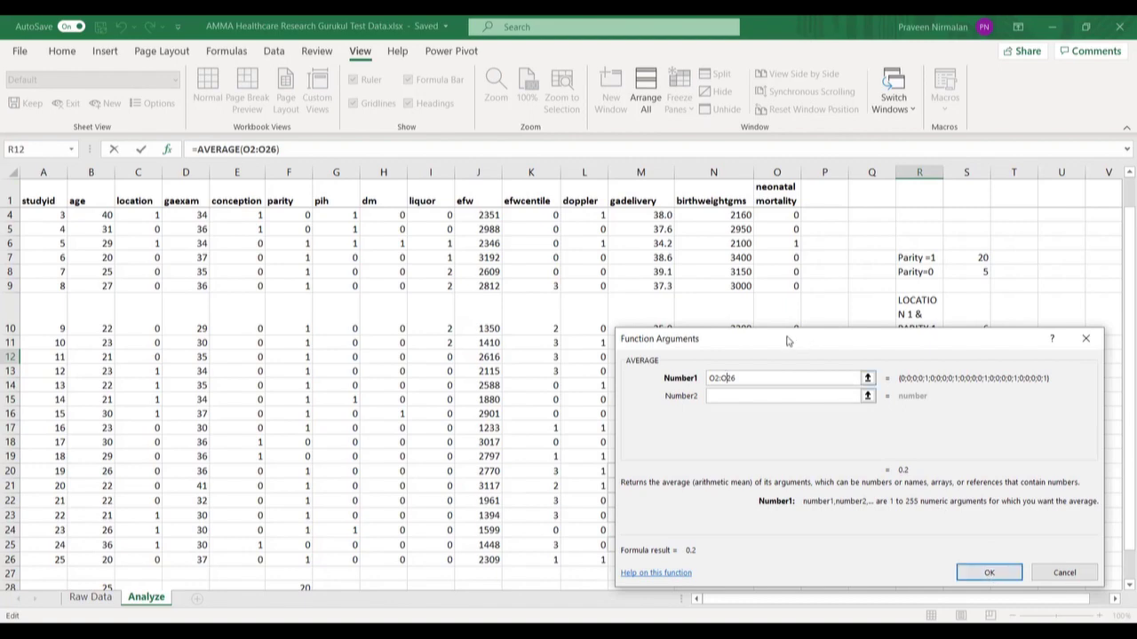
Change the AVERAGE range to the birth weight cells N2:N26 and confirm the formula in R12.
left_click(713, 379)
key("BackSpace")
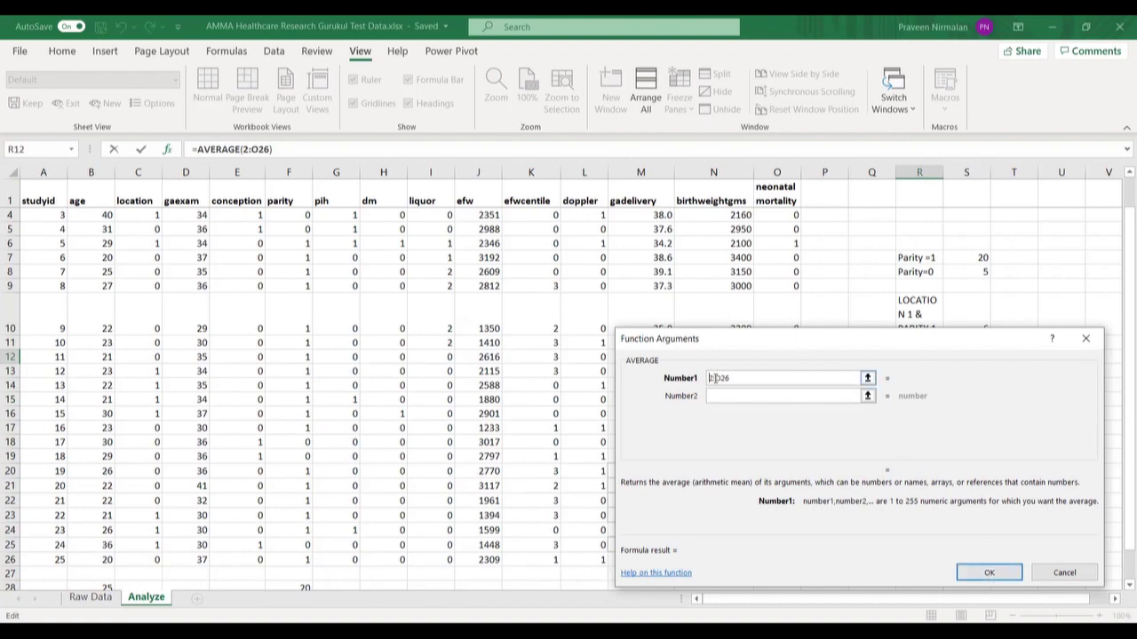
type("N")
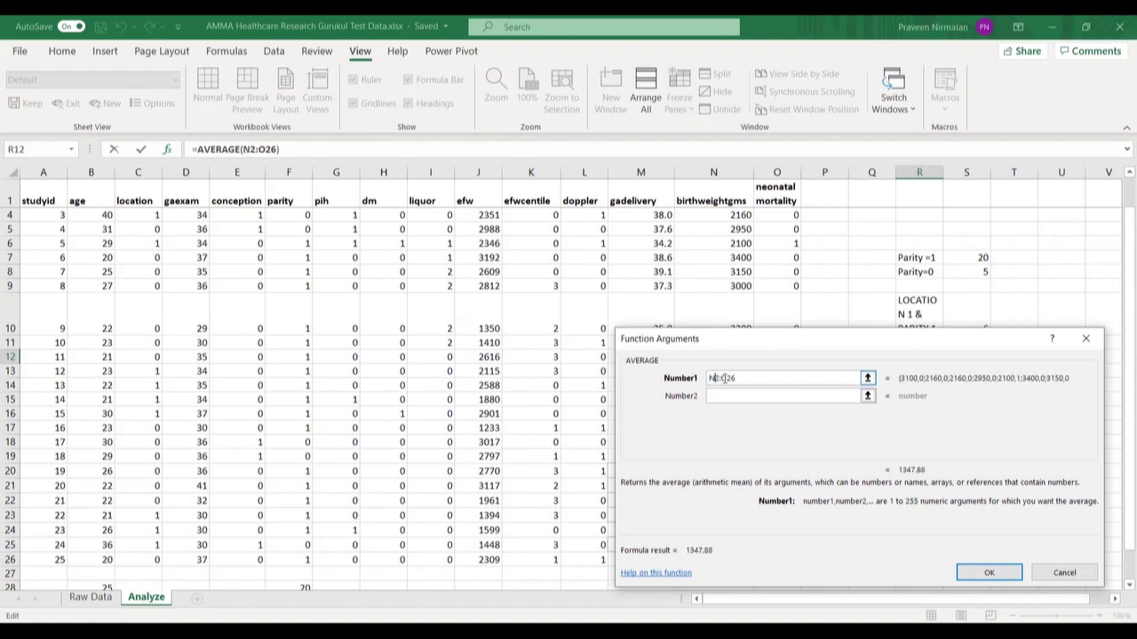
left_click(724, 379)
key("BackSpace")
type("N")
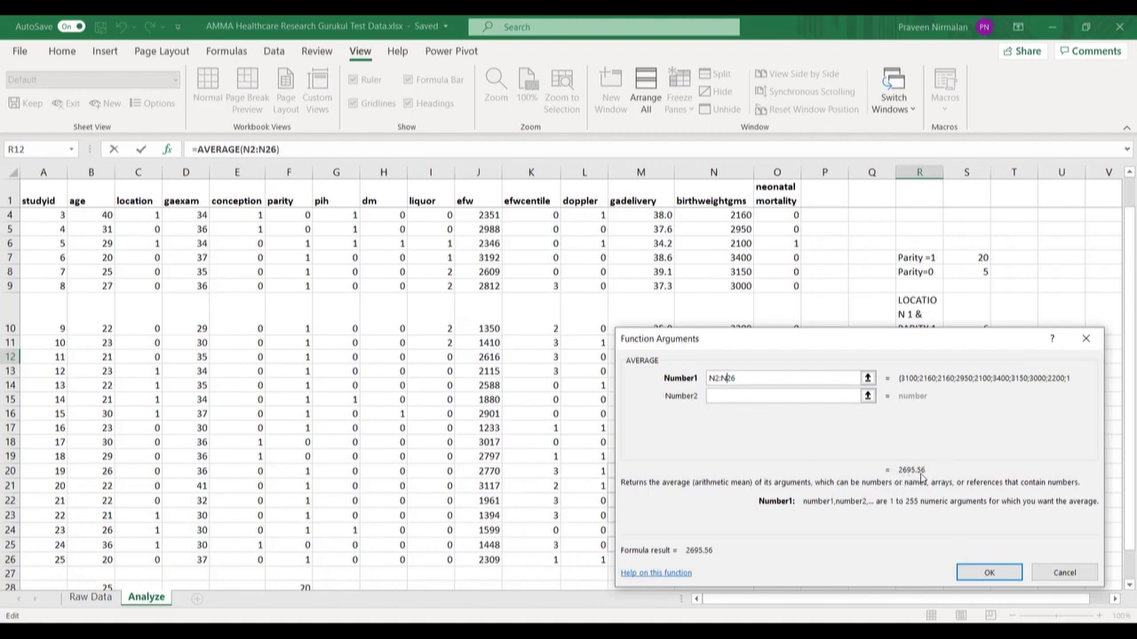
left_click(988, 574)
Enter the label "Mean BW" in S12 beside the average and "SD" in S13 below it.
left_click(981, 356)
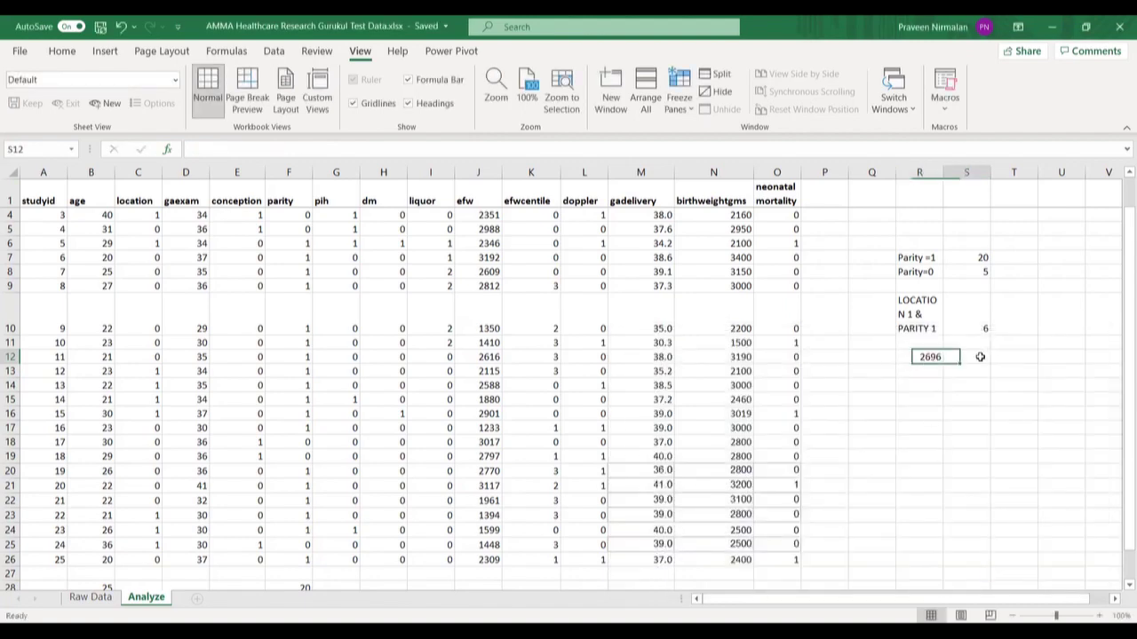
type("Mean BW")
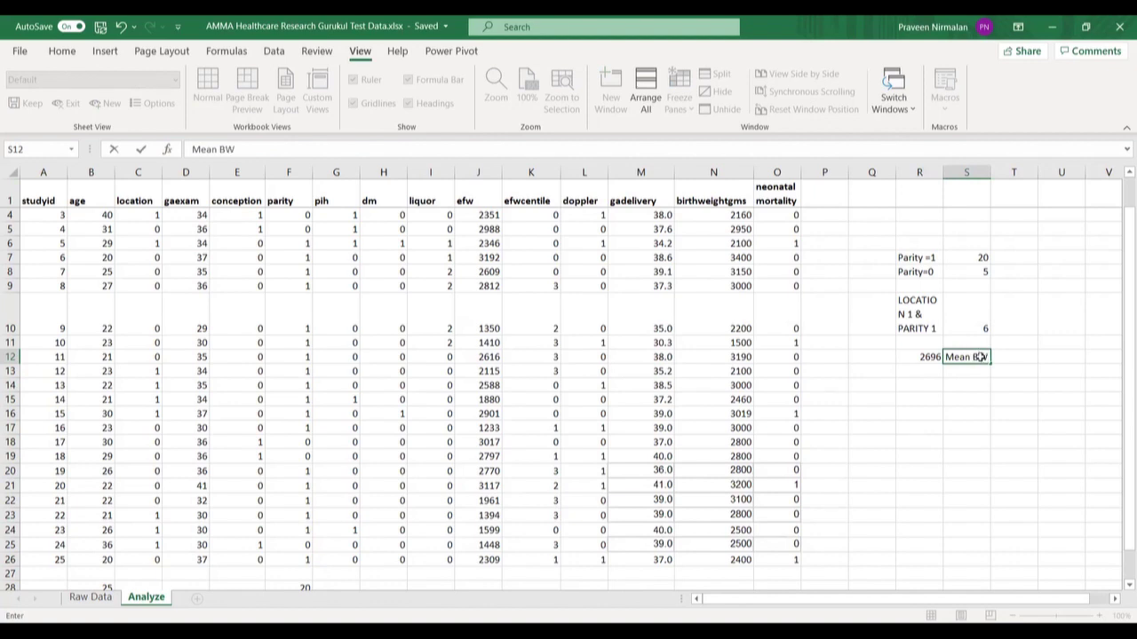
key("Return")
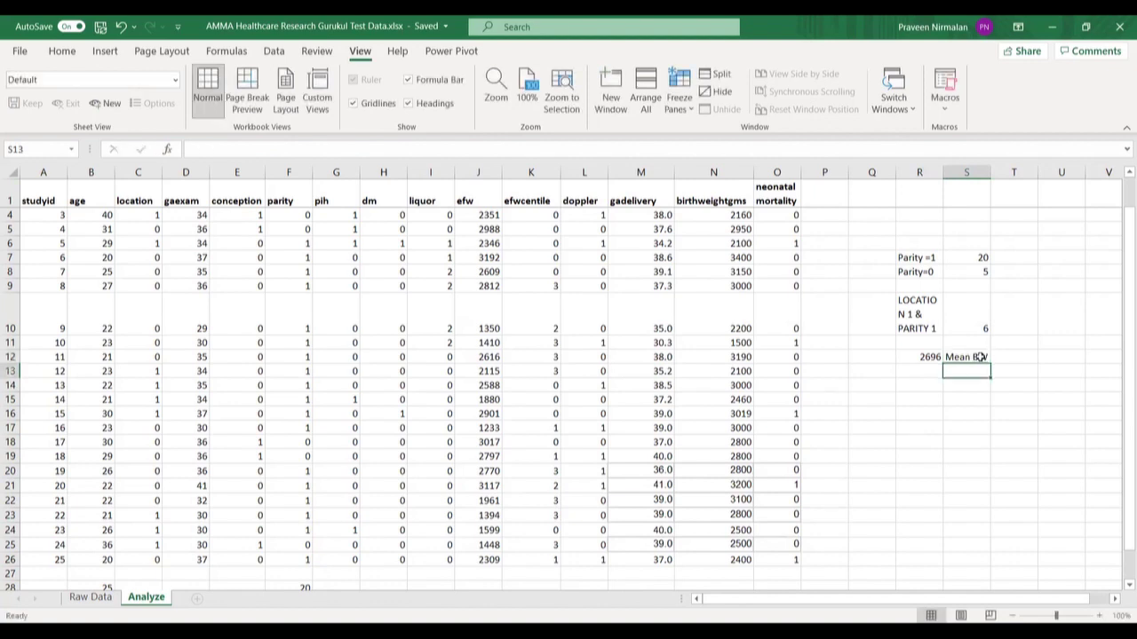
type("SD")
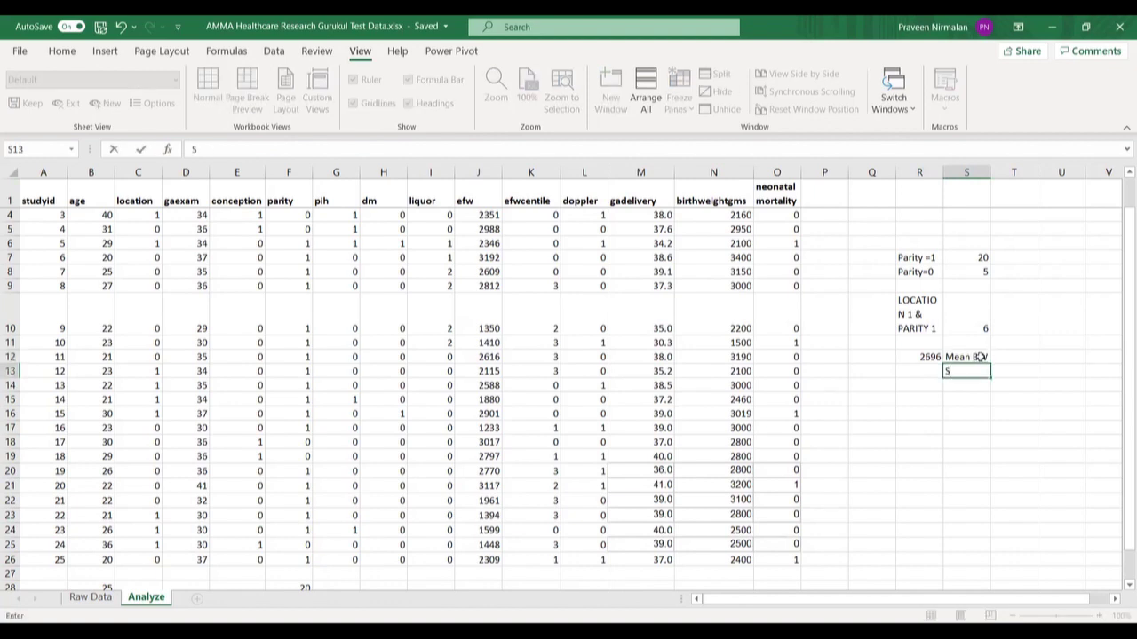
Start a formula in R13 beside the SD label and search the functions for Standard Deviation.
left_click(909, 371)
type("=")
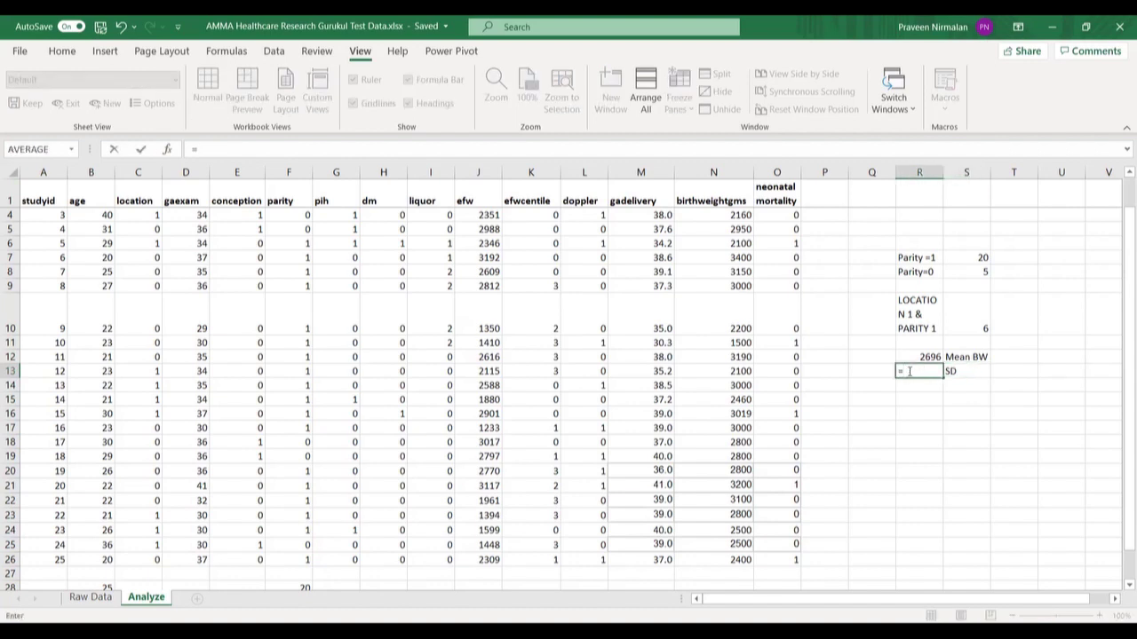
left_click(167, 153)
type("Standa")
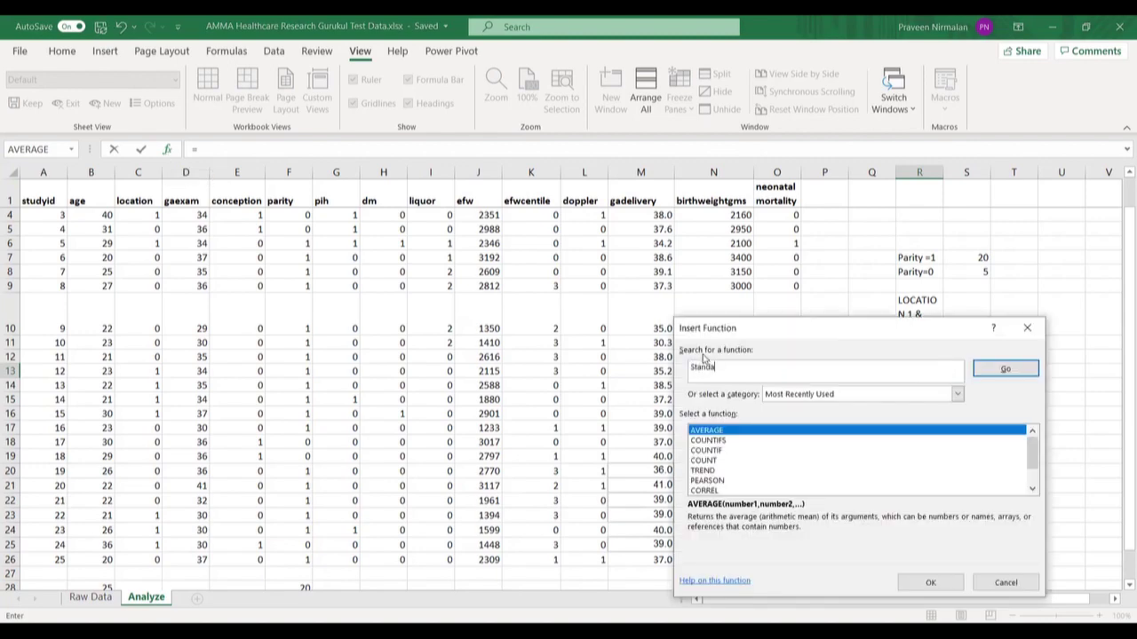
type("rd Deviation")
left_click(1008, 370)
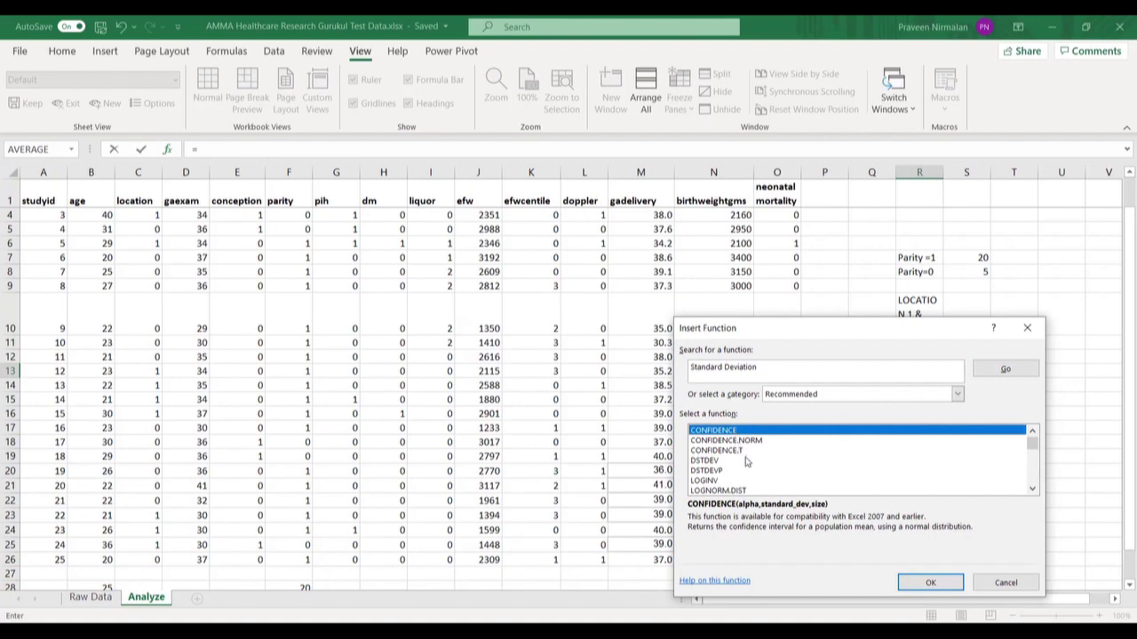
Insert the STDEV.S function in R13 for the birth weight range N2:N26.
left_click_drag(1032, 444, 1034, 470)
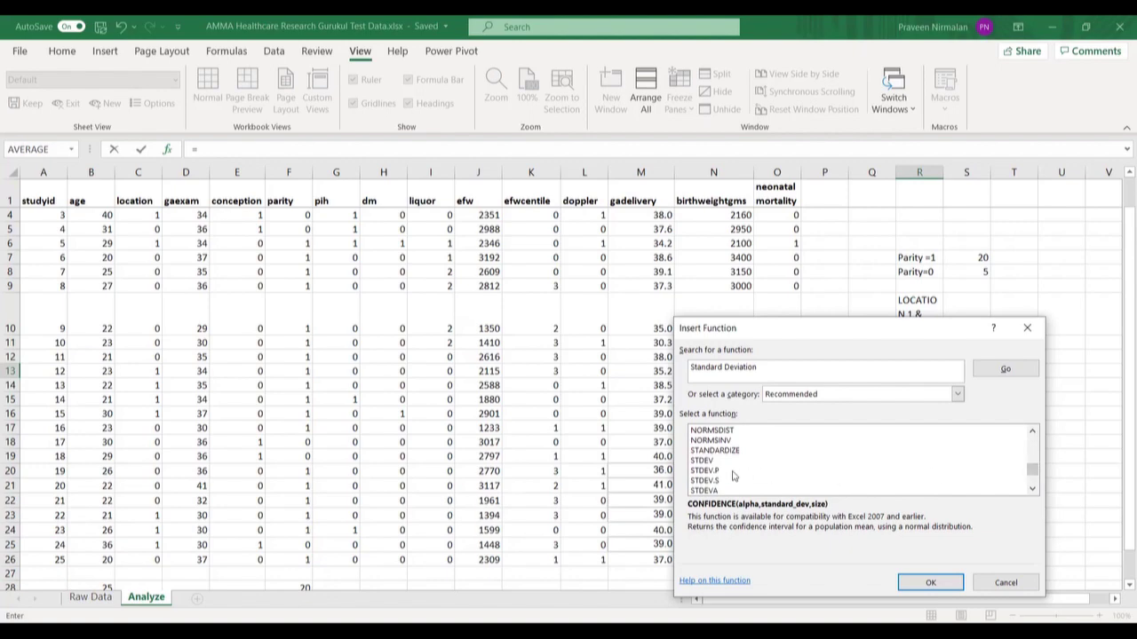
left_click(711, 482)
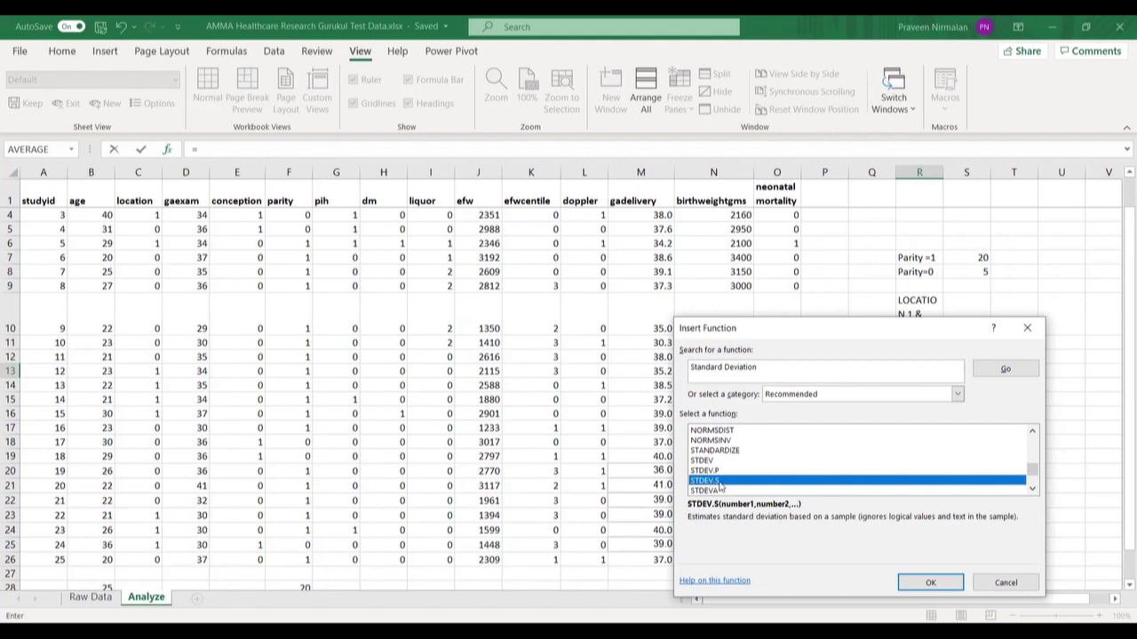
left_click(909, 584)
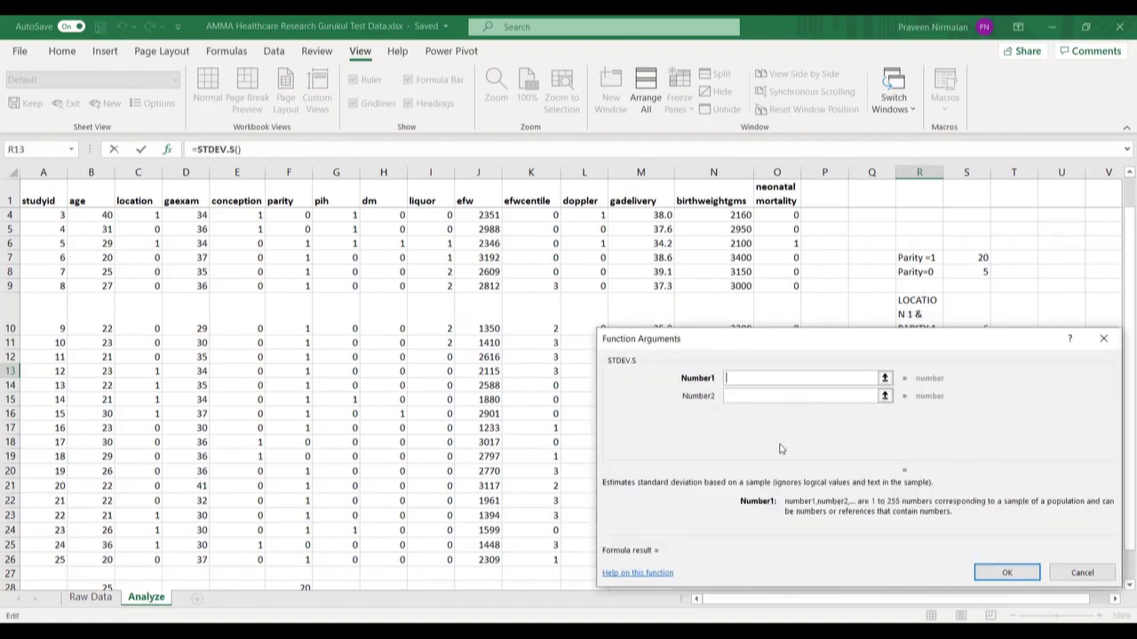
type("n2:n26")
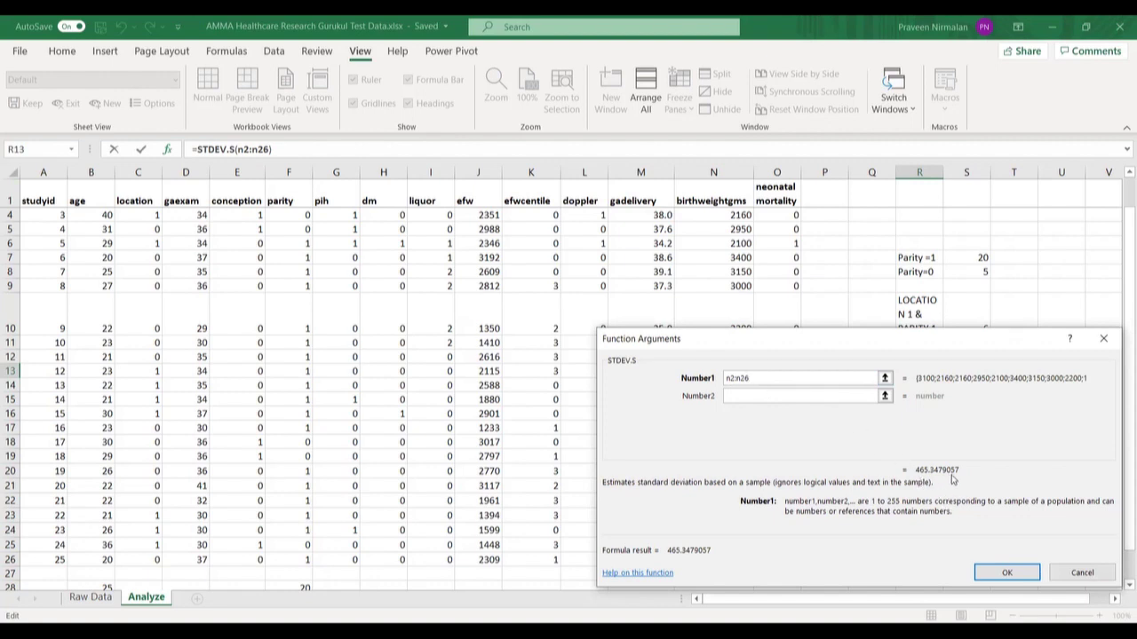
left_click(996, 576)
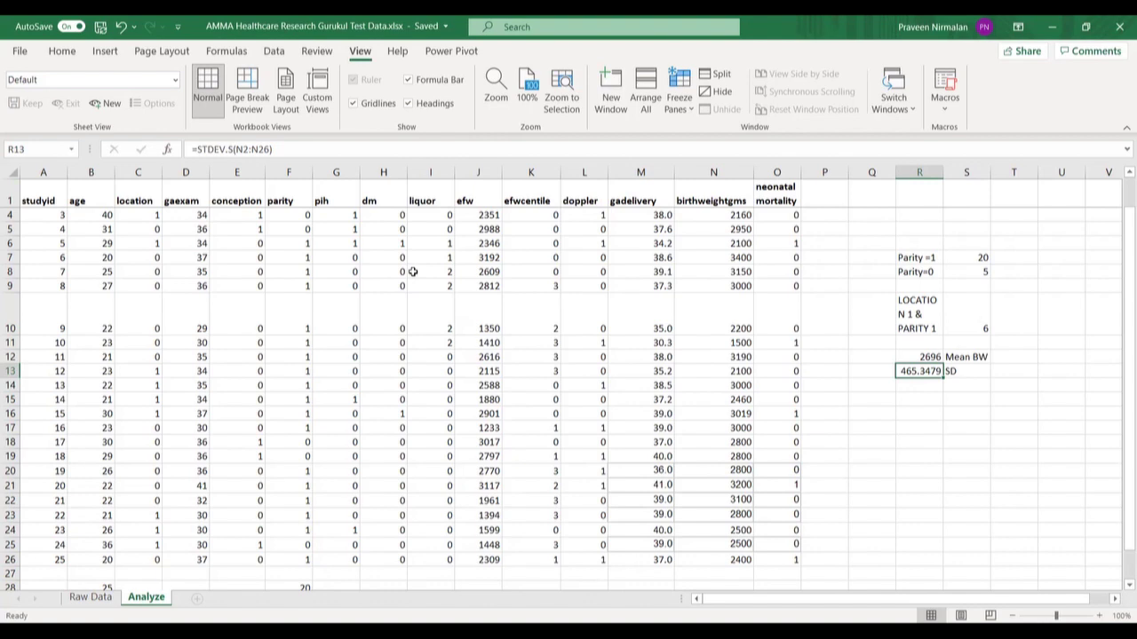
Insert the CORREL function from the Statistical category in R14 below the standard deviation.
key("Down")
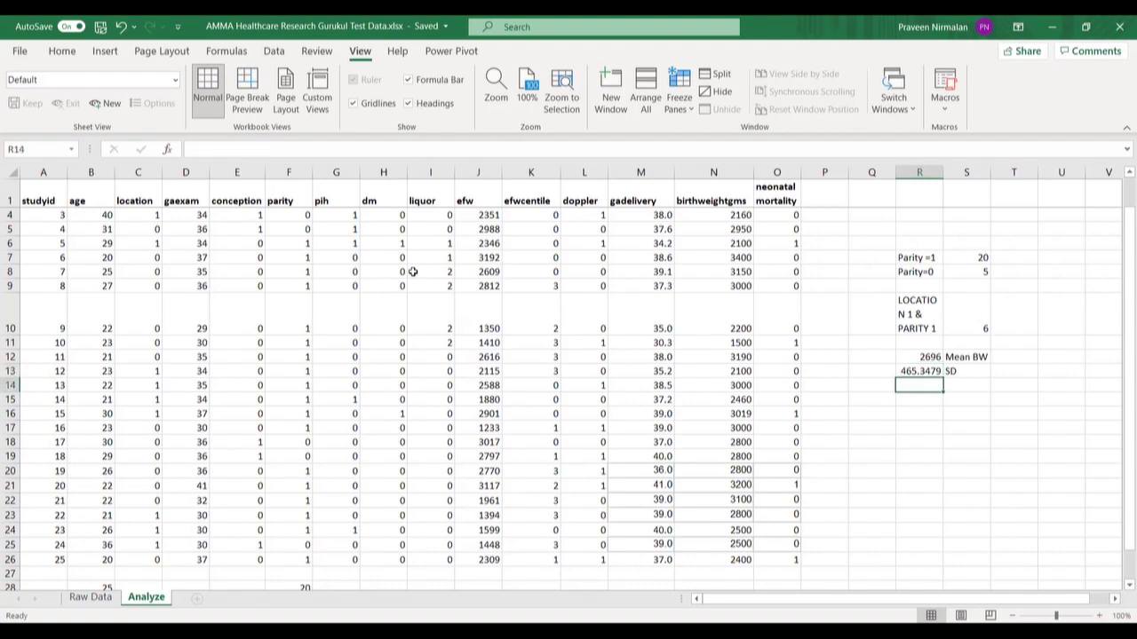
left_click(169, 152)
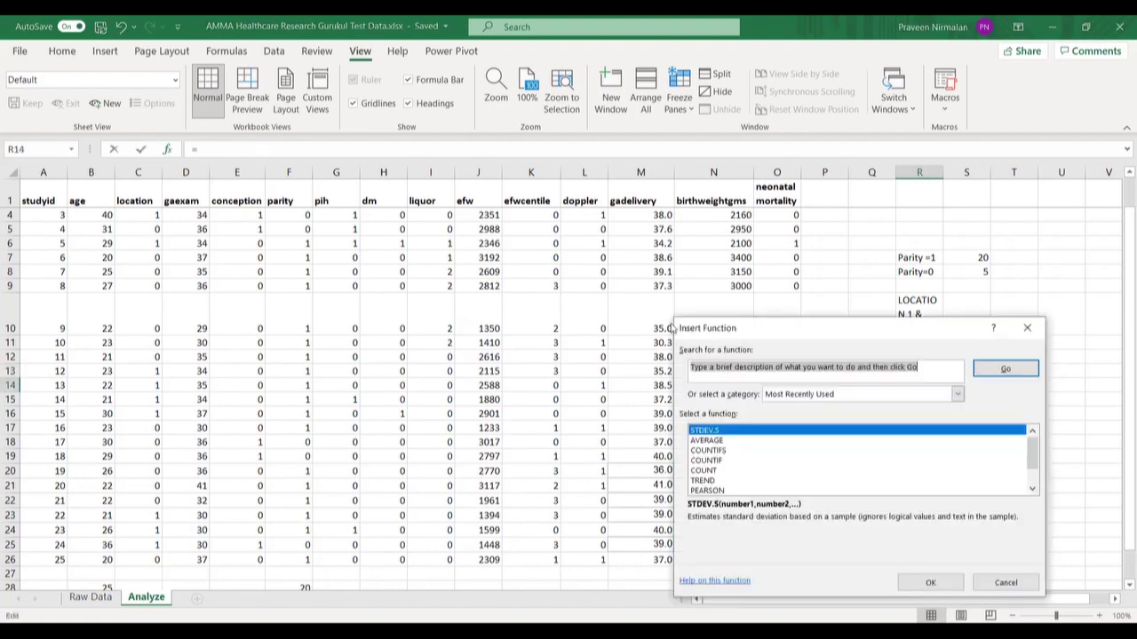
left_click(959, 396)
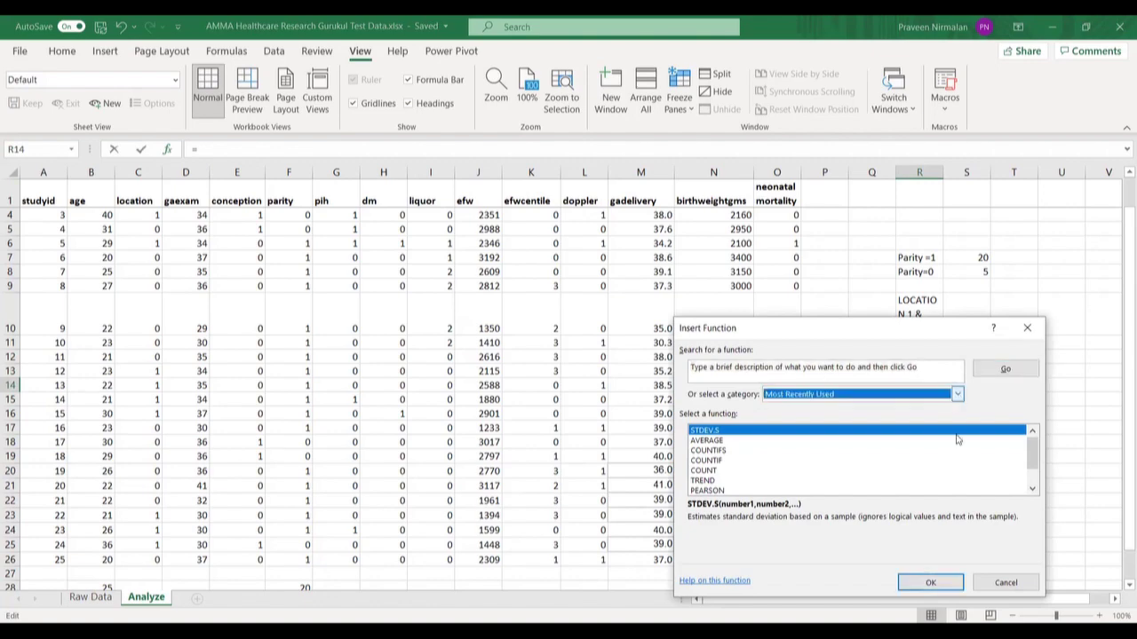
left_click(958, 396)
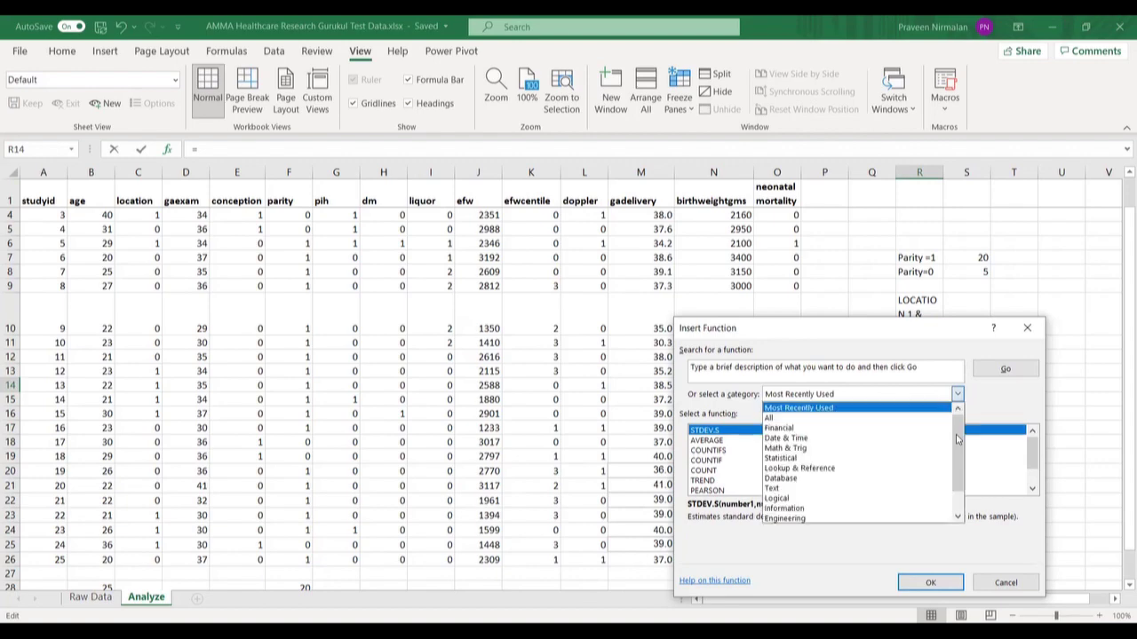
left_click(793, 458)
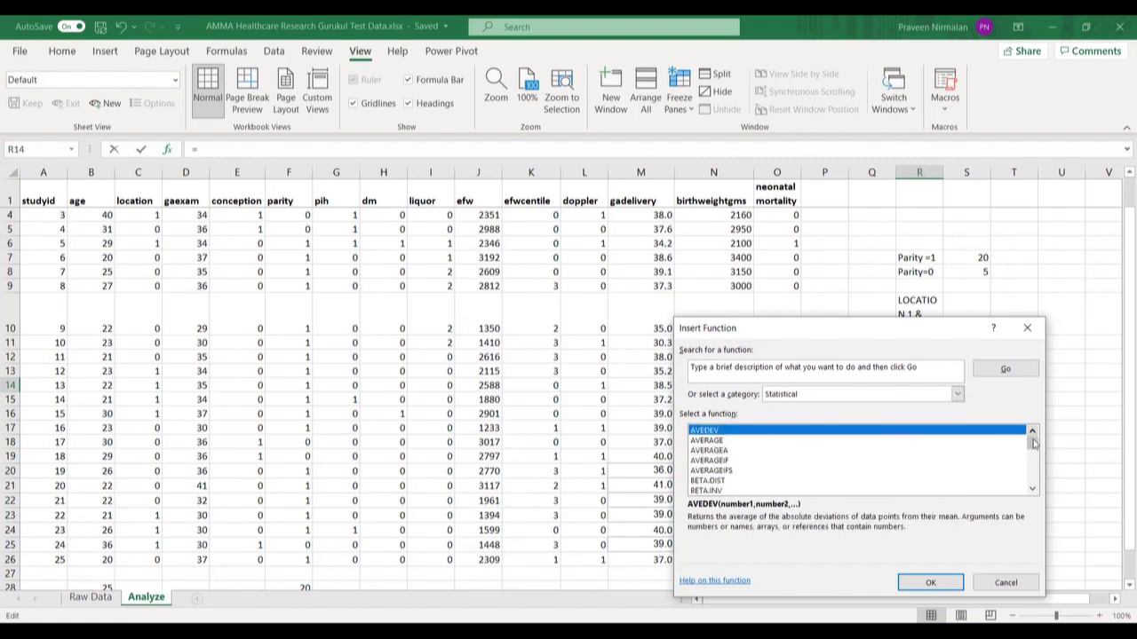
left_click_drag(1032, 440, 1032, 461)
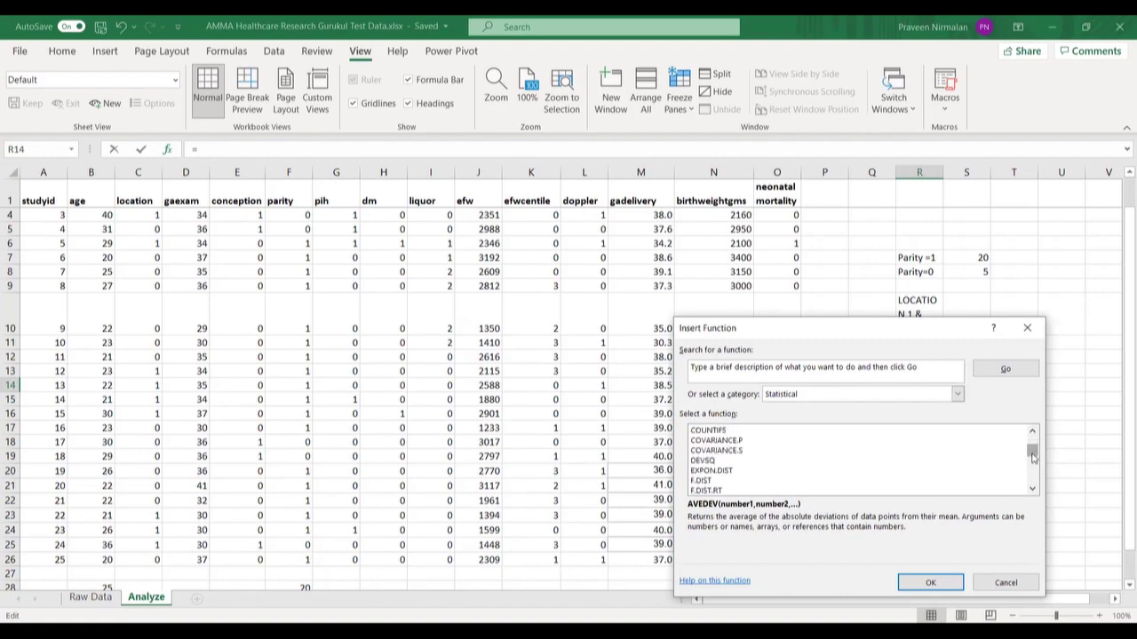
scroll(1031, 452, "up", 2)
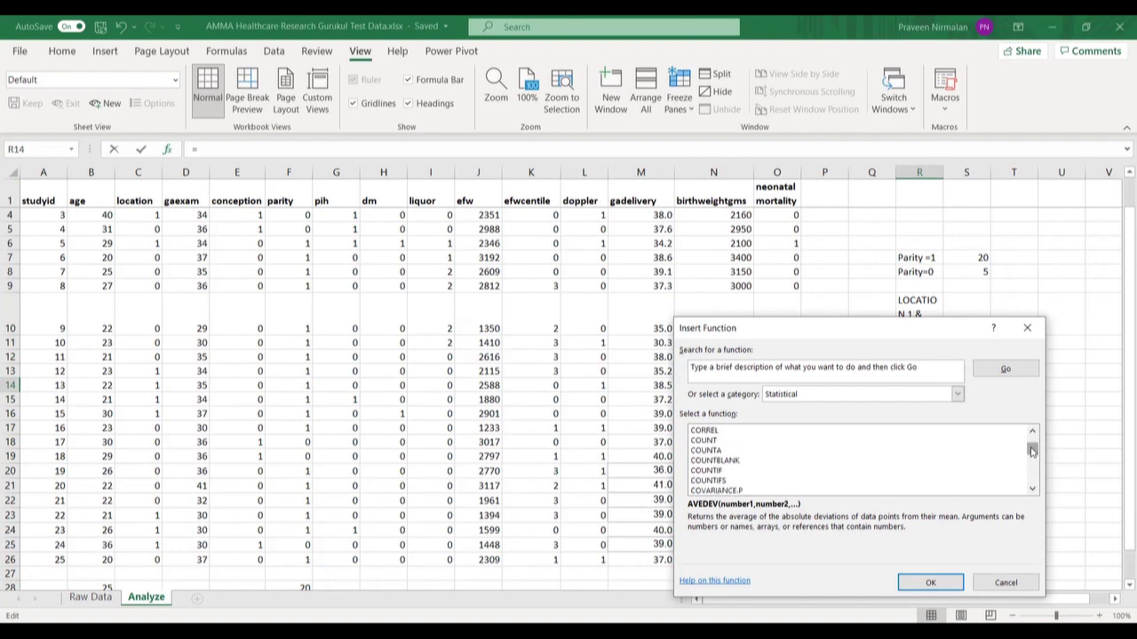
left_click(1033, 489)
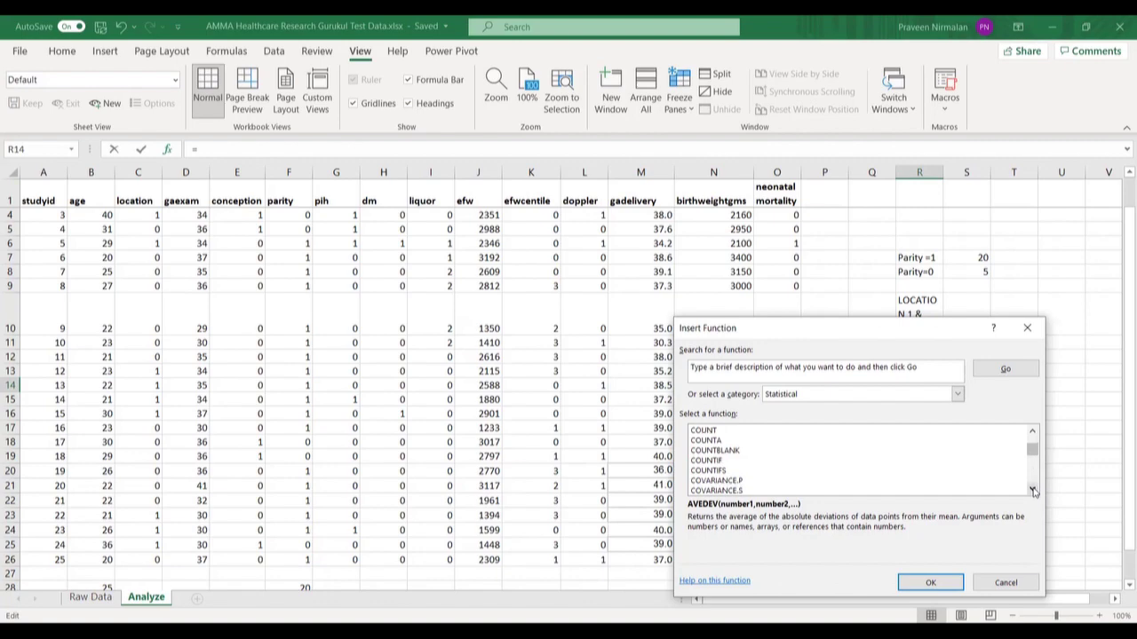
left_click(1032, 430)
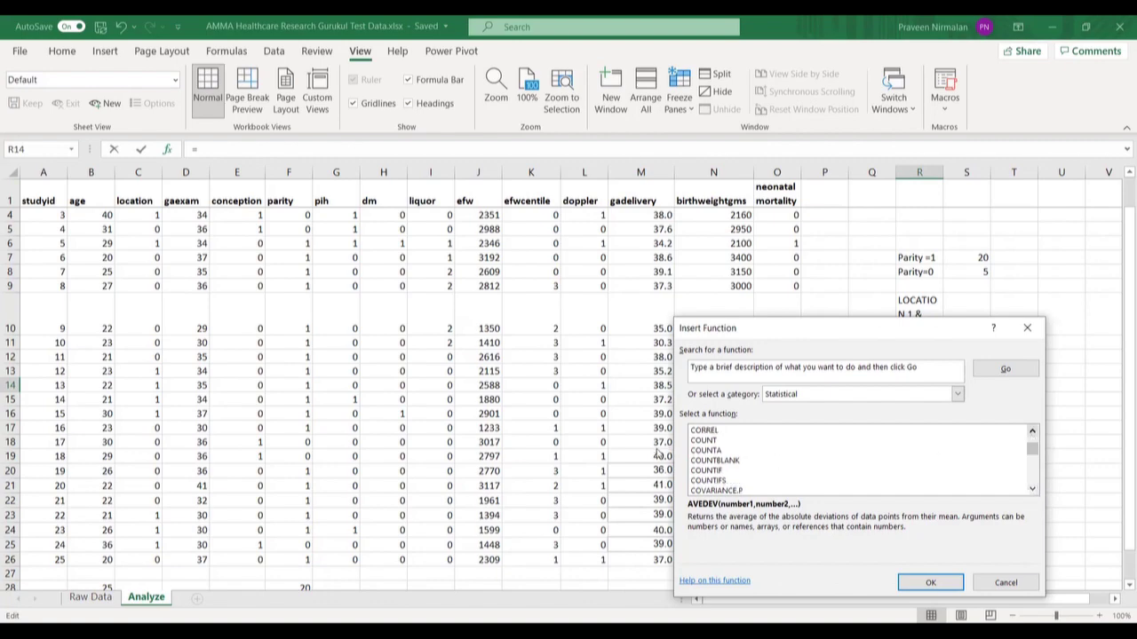
left_click(716, 431)
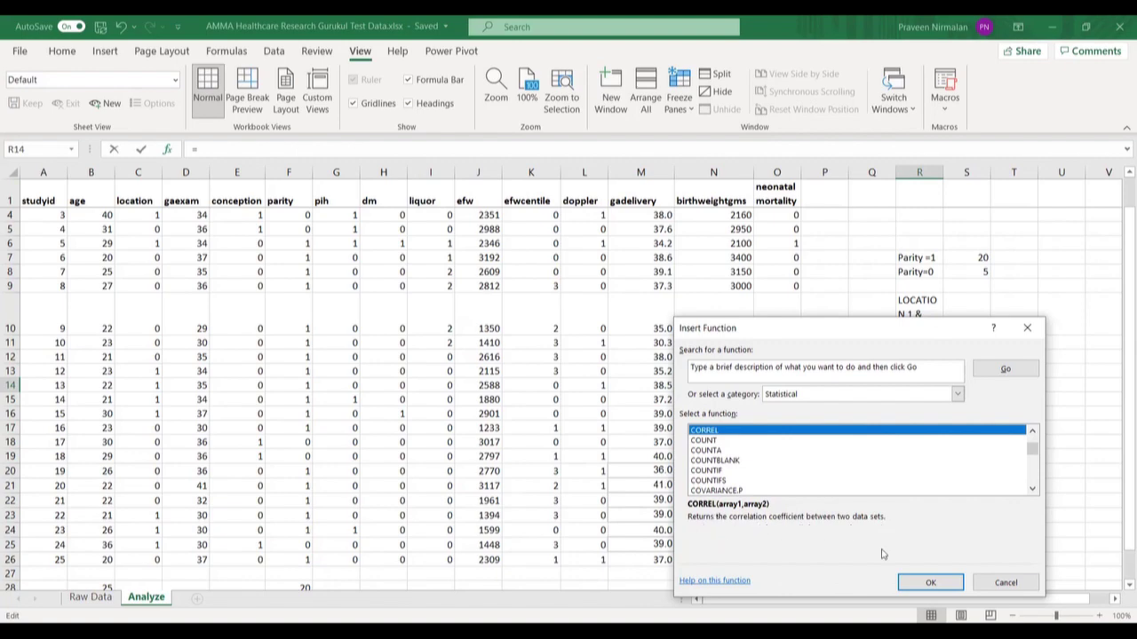
left_click(927, 583)
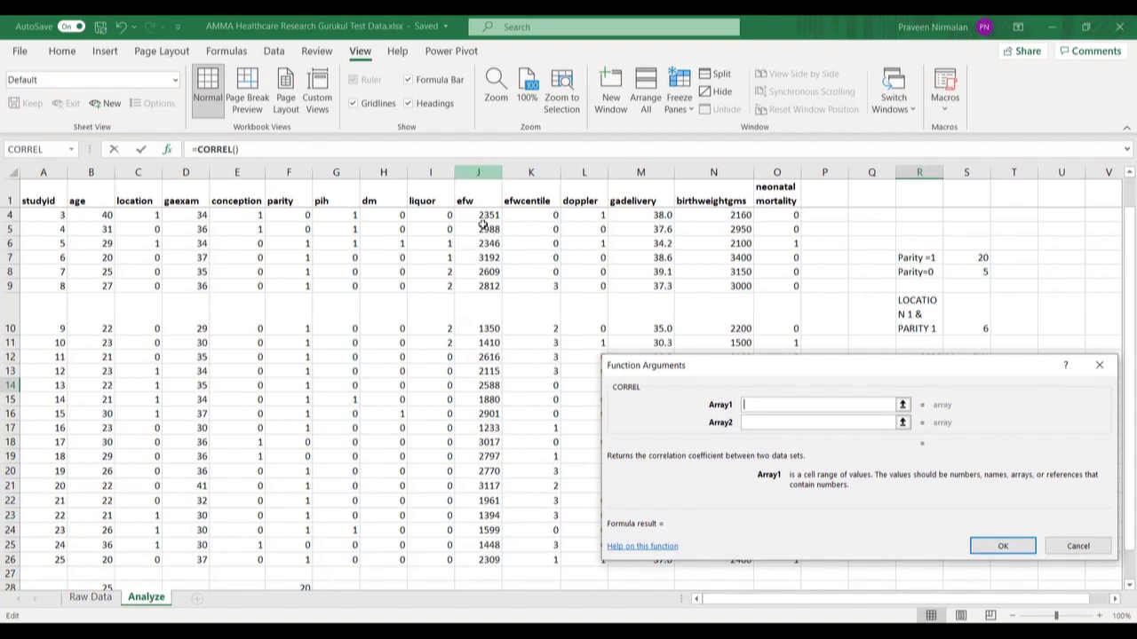
Set CORREL's Array1 to the efw cells J2:J26 and Array2 to the birth weight cells N2:N26, and confirm the formula.
type("j")
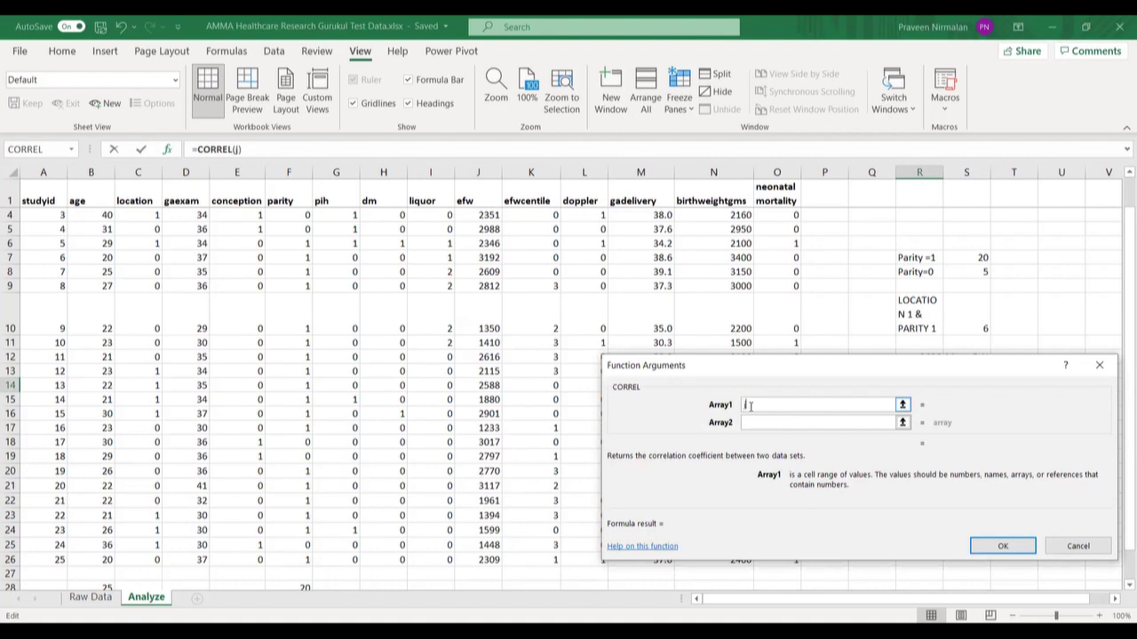
type("2:j26")
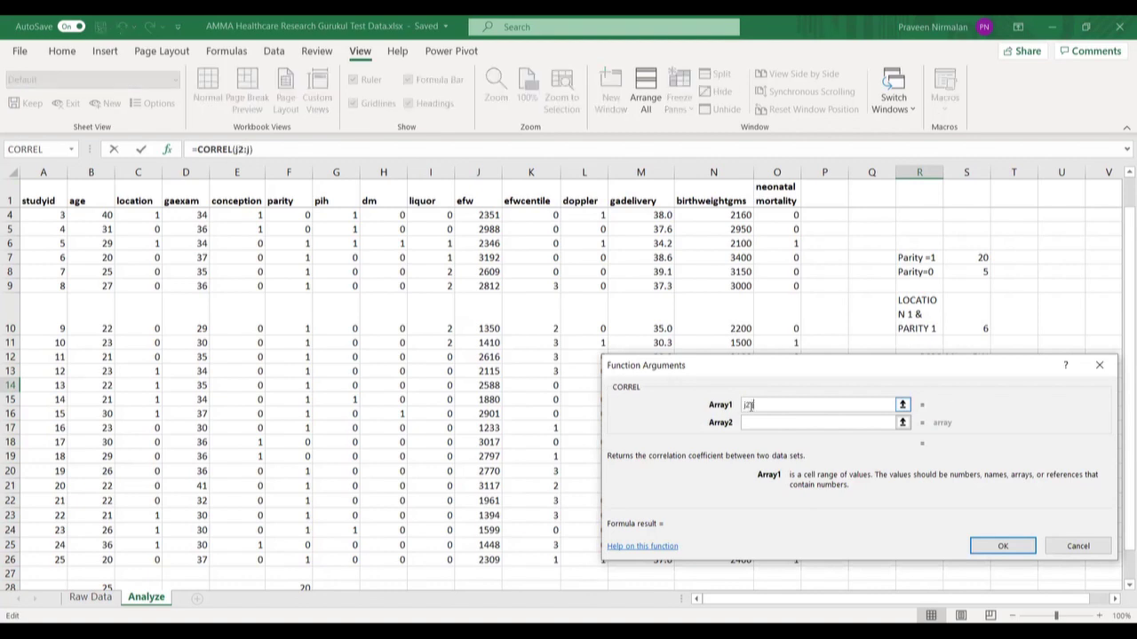
left_click(757, 424)
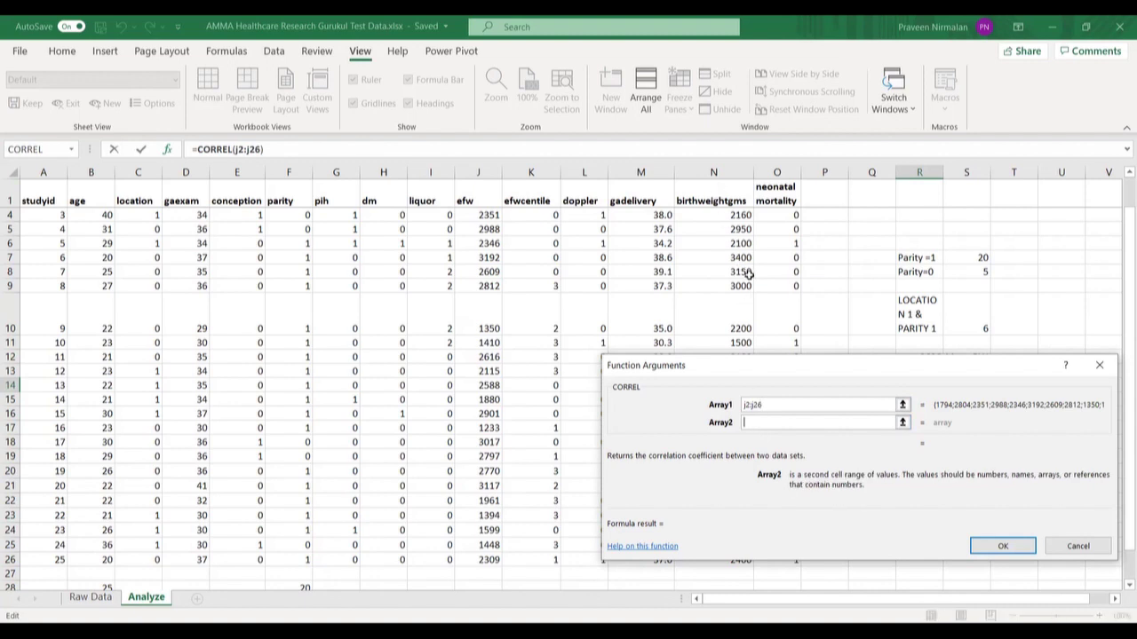
type("n2:n26")
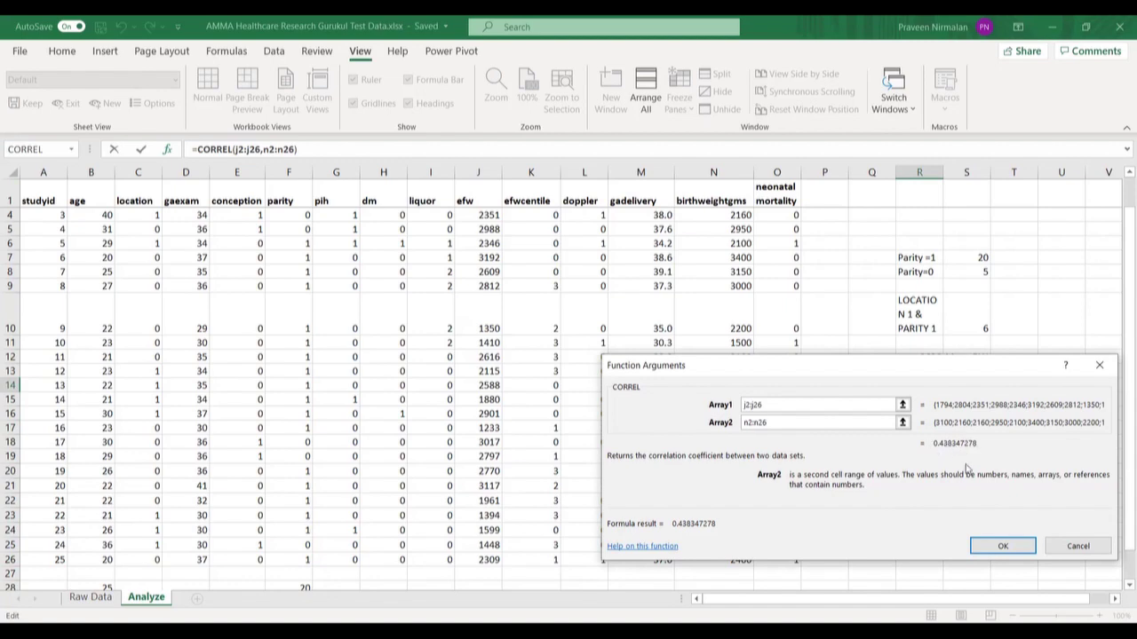
left_click(990, 547)
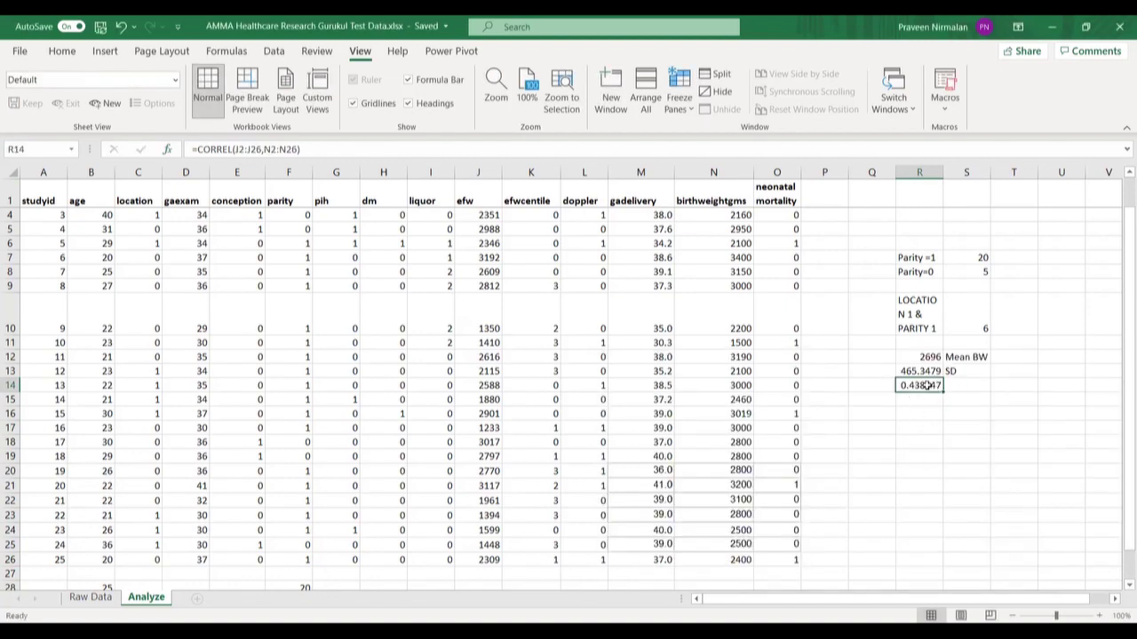
Format the correlation result in R14 as Number with two decimal places.
right_click(926, 386)
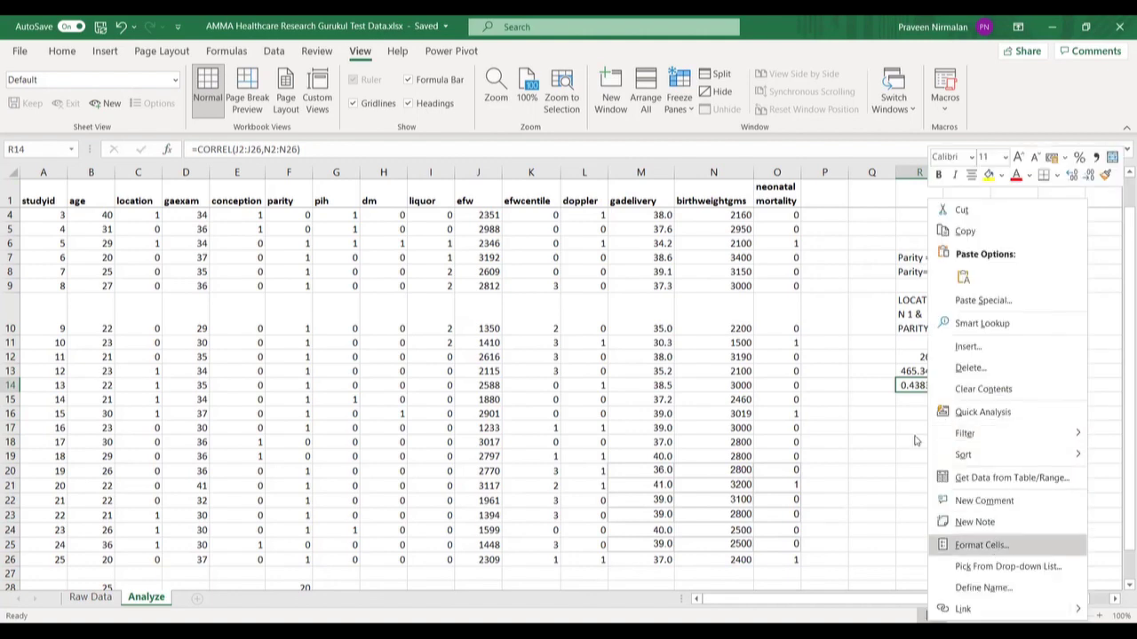
left_click(992, 546)
left_click(772, 286)
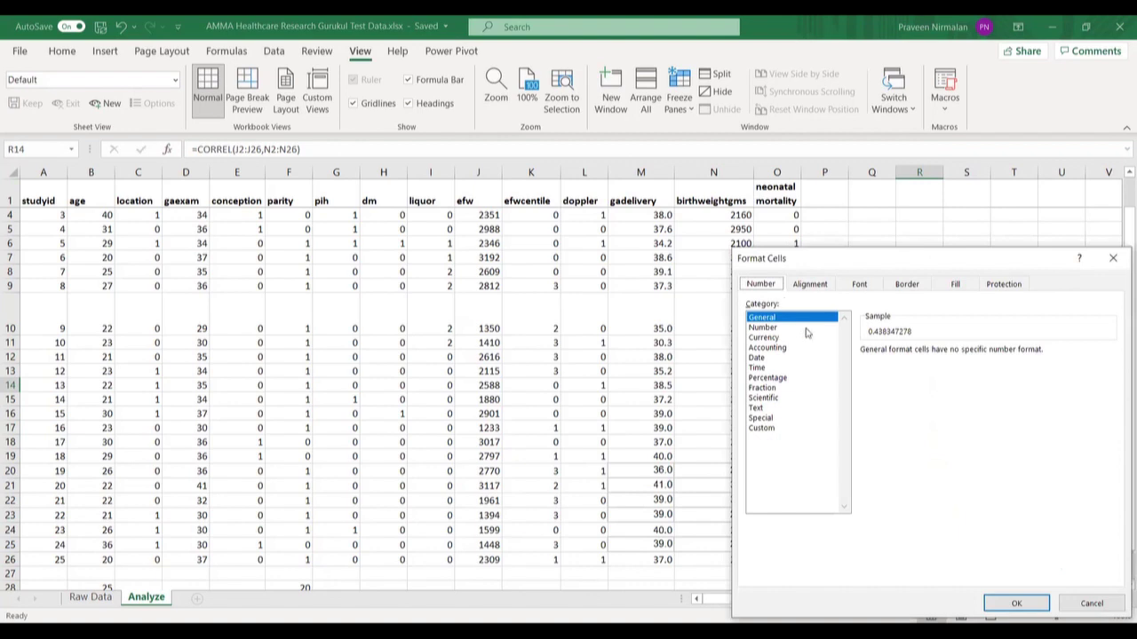
left_click(780, 327)
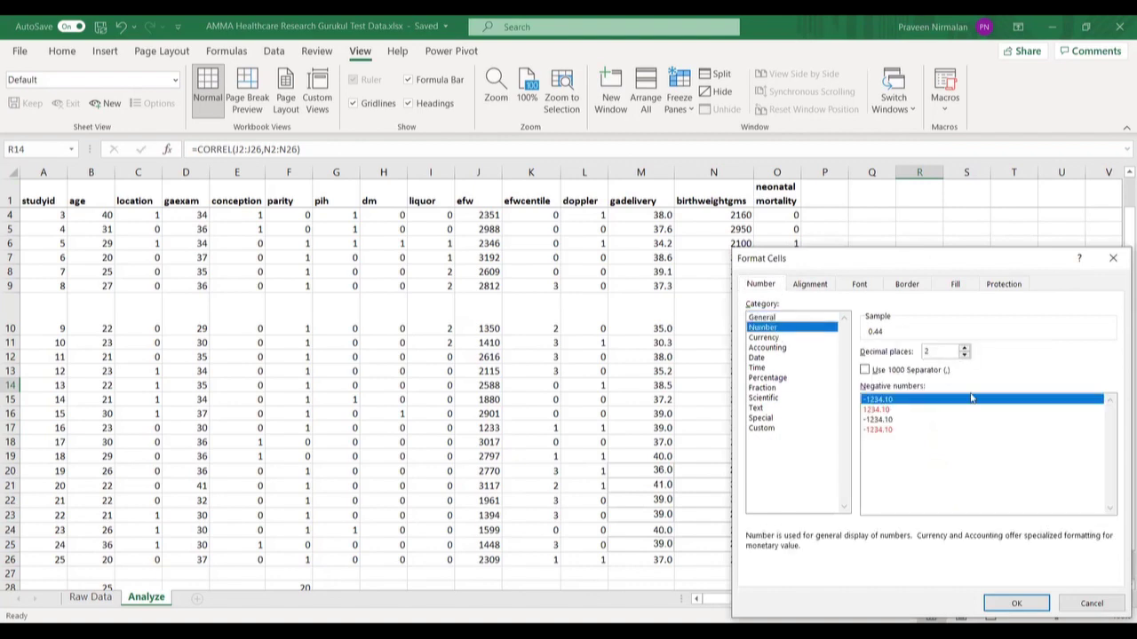
left_click(1016, 604)
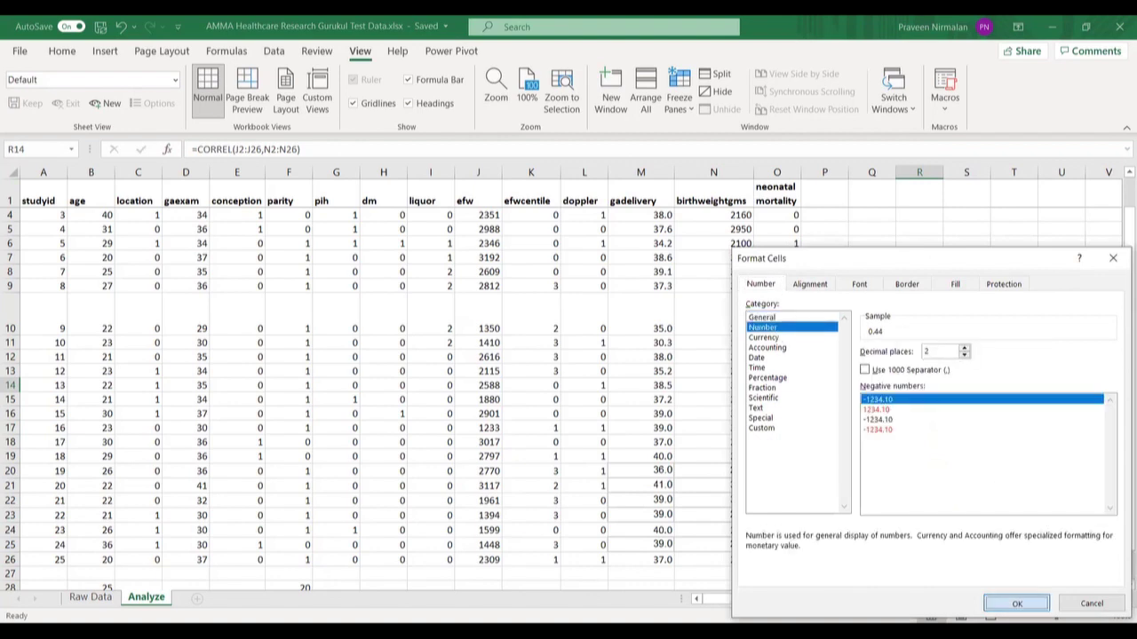
Format the standard deviation in R13 as Number with two decimal places.
left_click(902, 369)
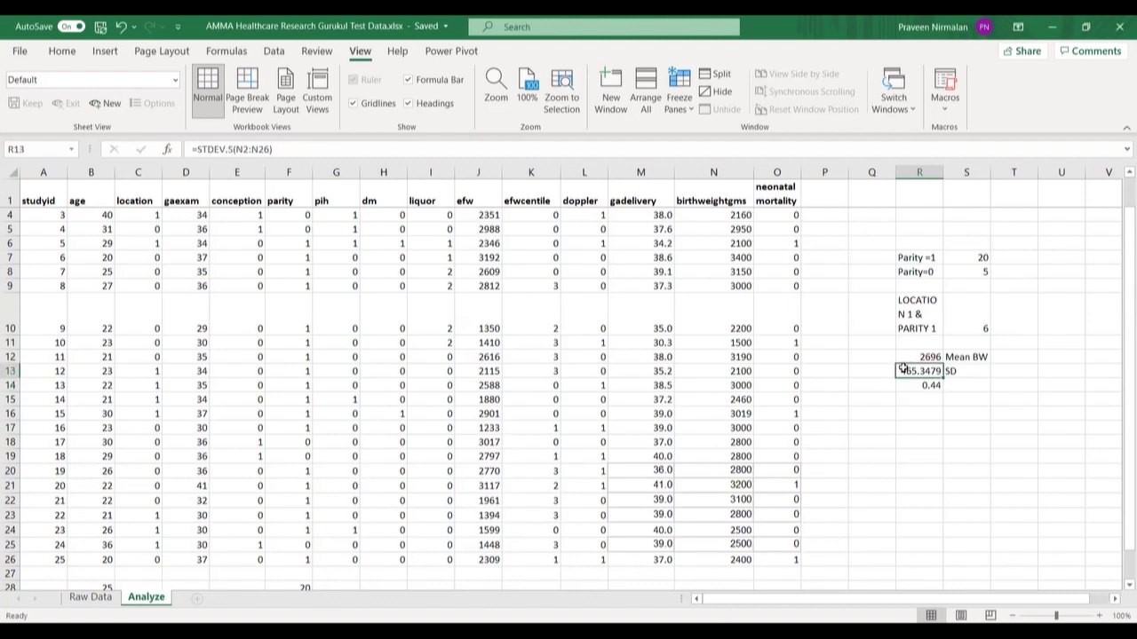
right_click(902, 369)
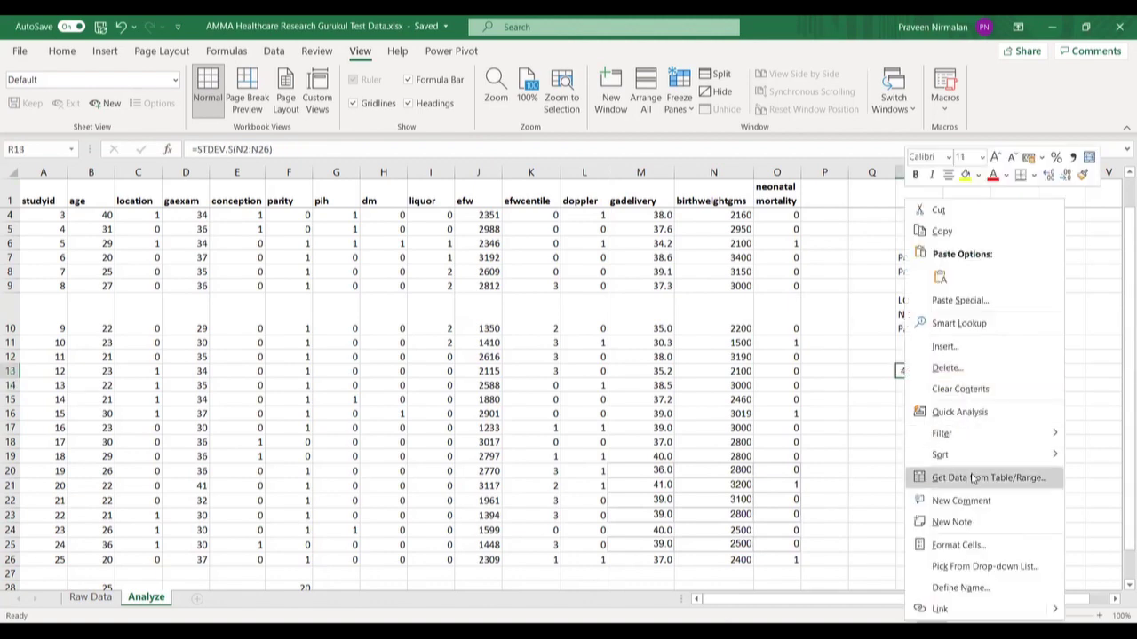
left_click(957, 545)
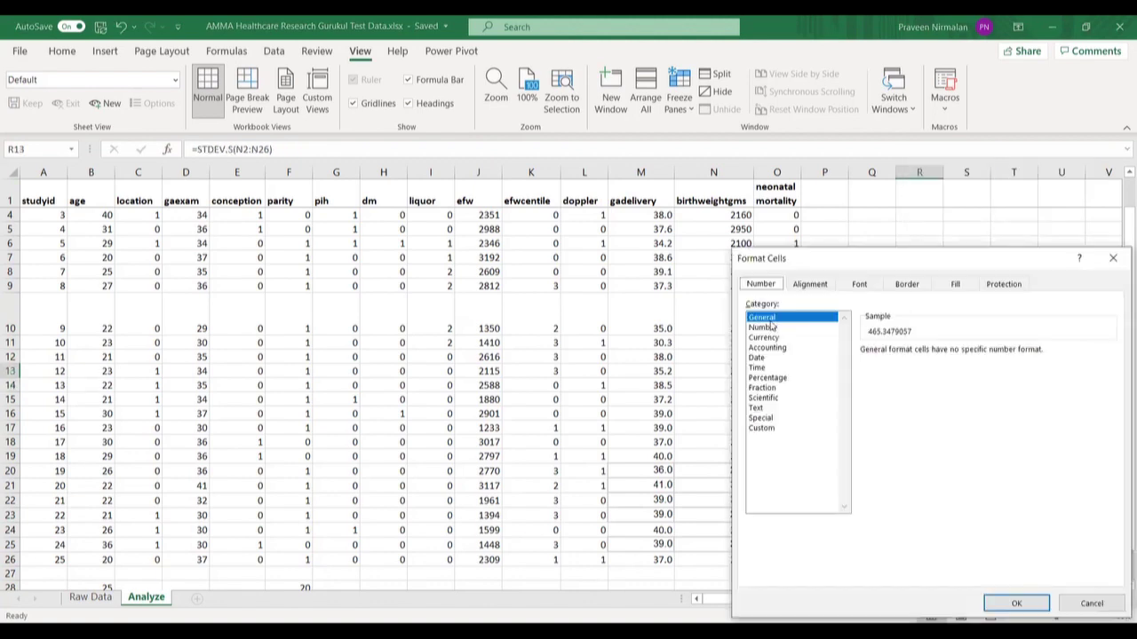
left_click(769, 328)
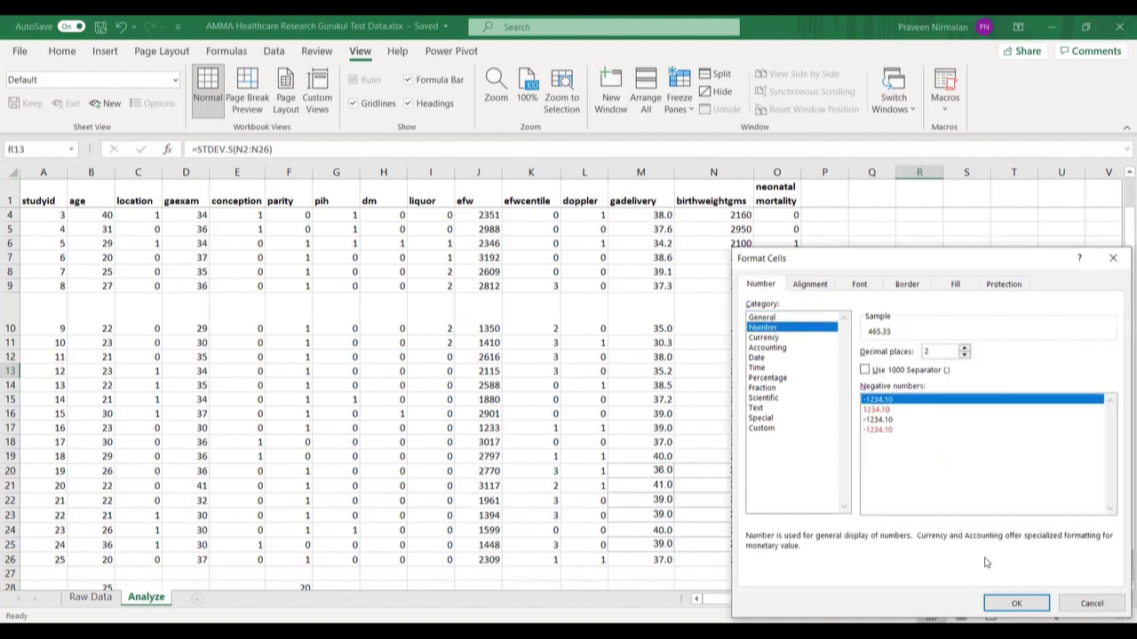
key("Return")
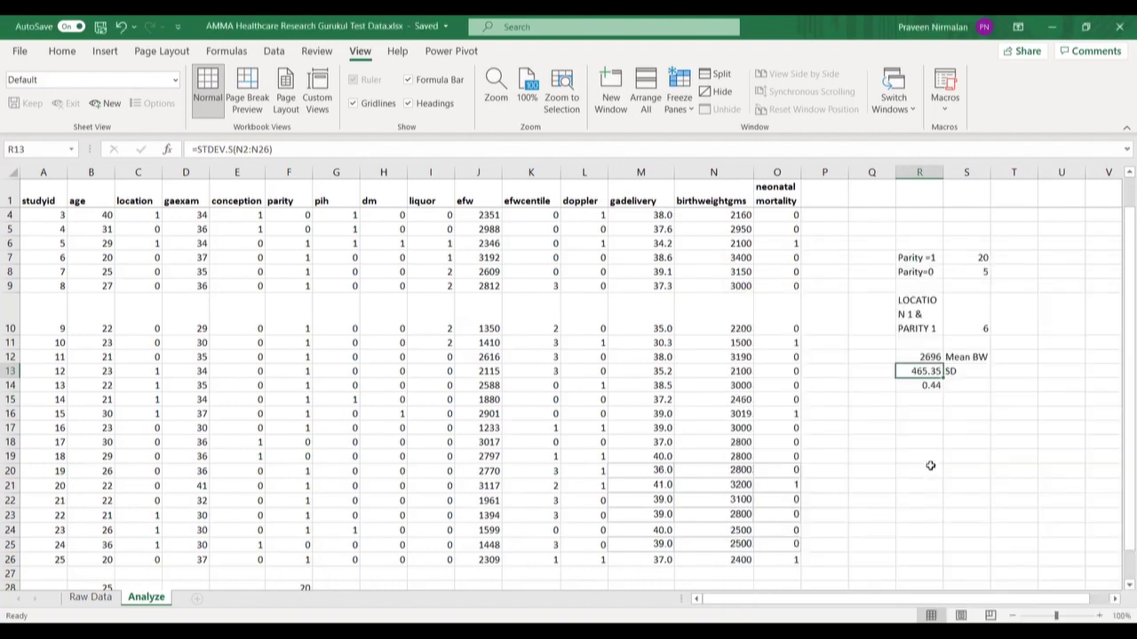
left_click(930, 466)
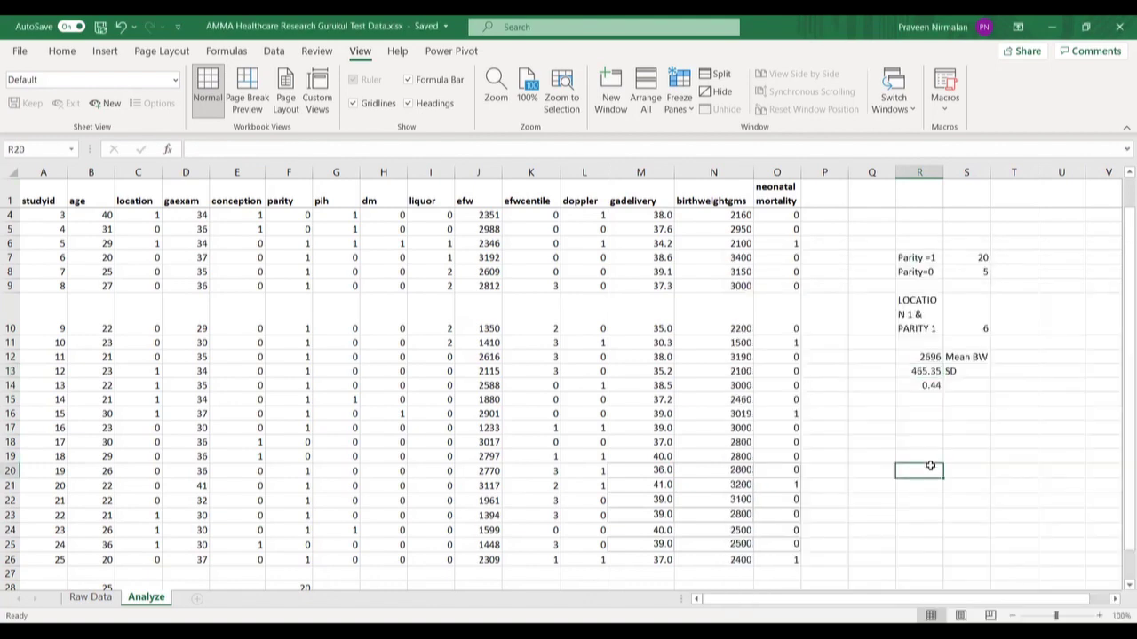
Format the mean birth weight in R12 as Number with two decimal places.
left_click(924, 356)
right_click(925, 356)
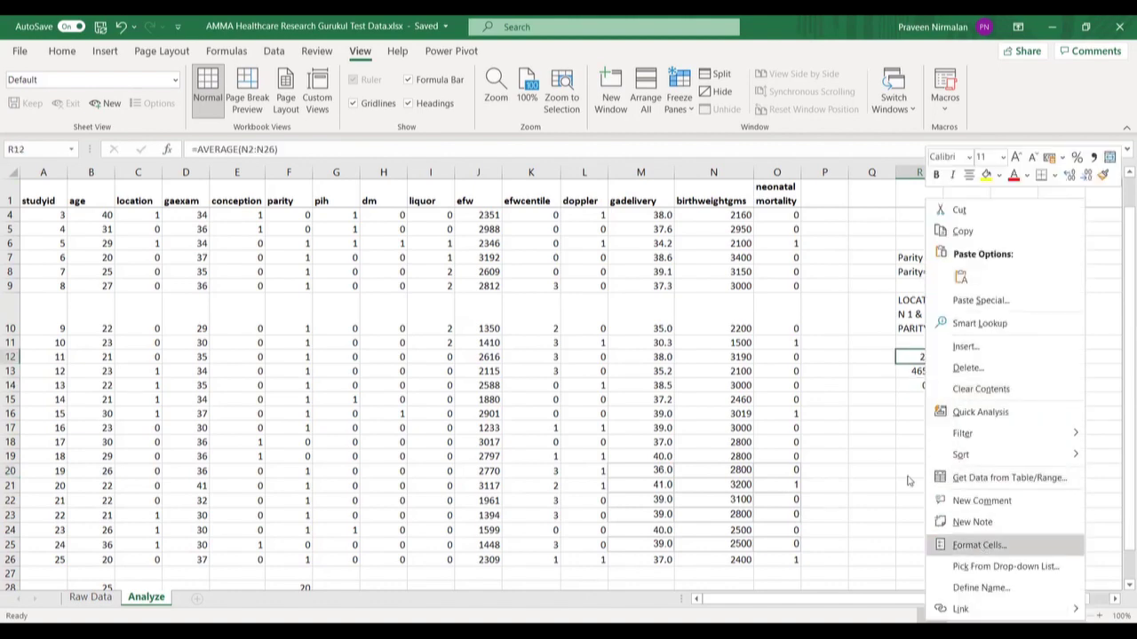
left_click(981, 546)
left_click(965, 349)
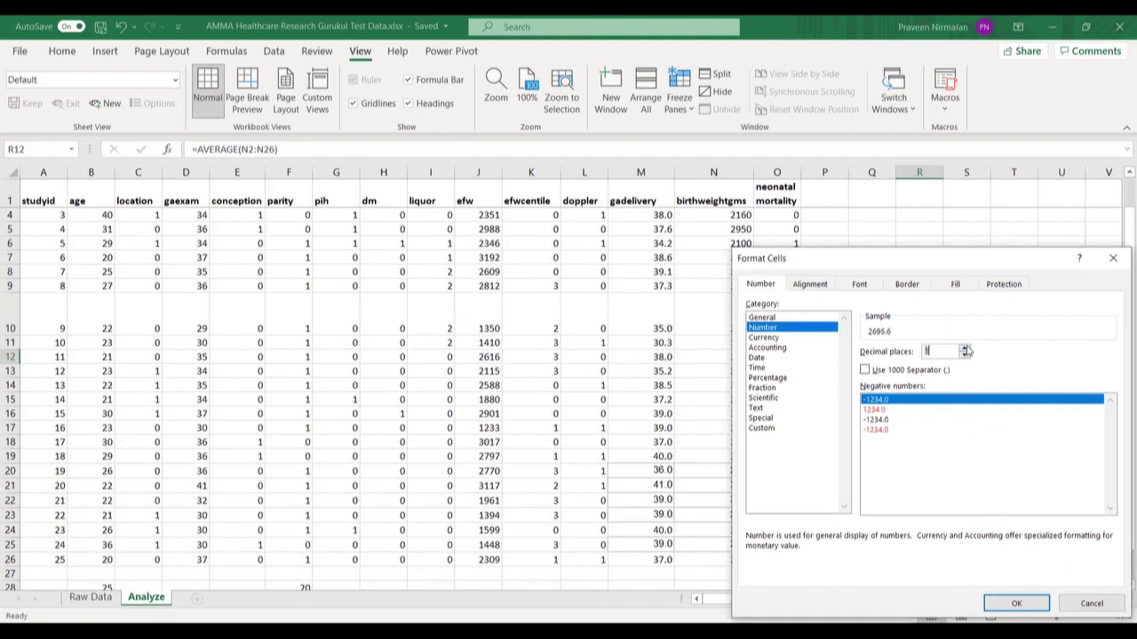
left_click(964, 349)
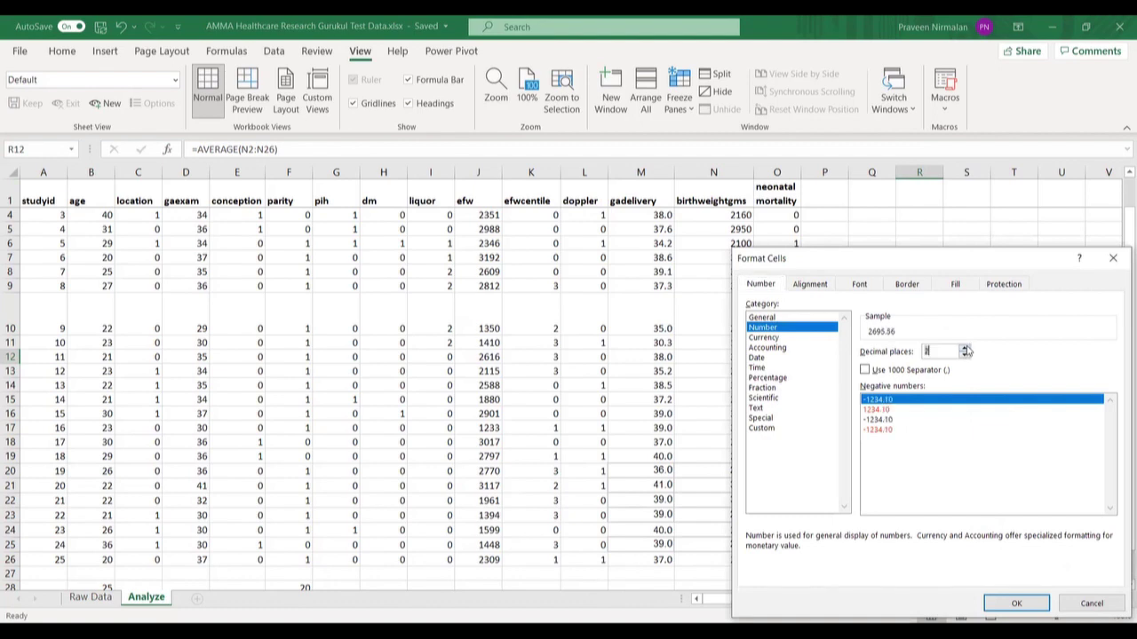
left_click(1017, 603)
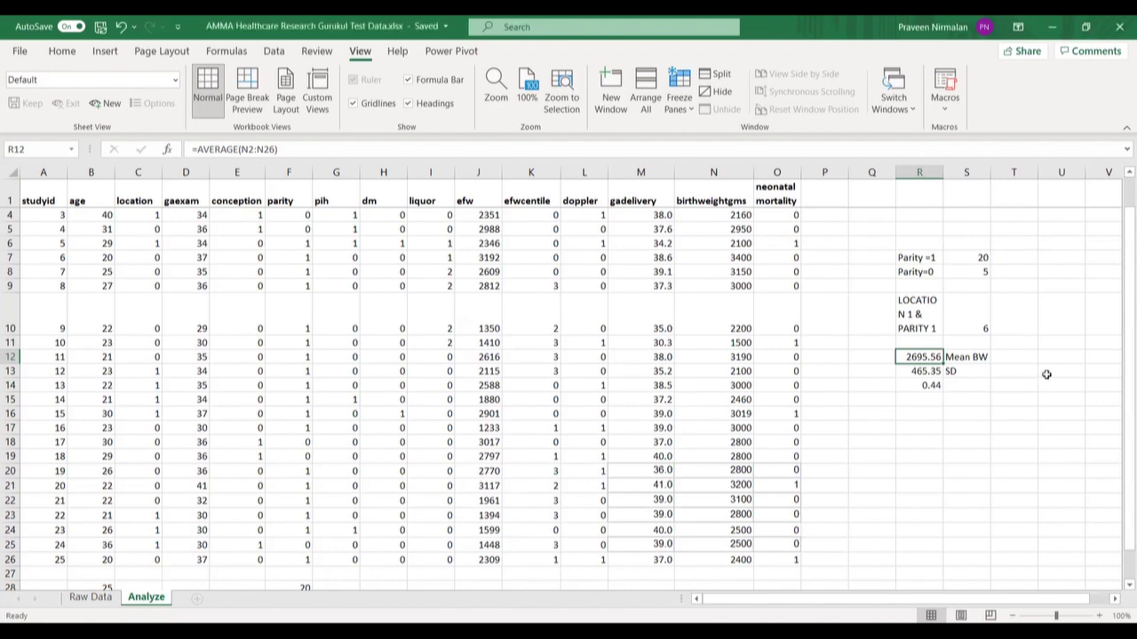
Label the correlation result by entering Correlation in S14.
left_click(971, 388)
type("Co")
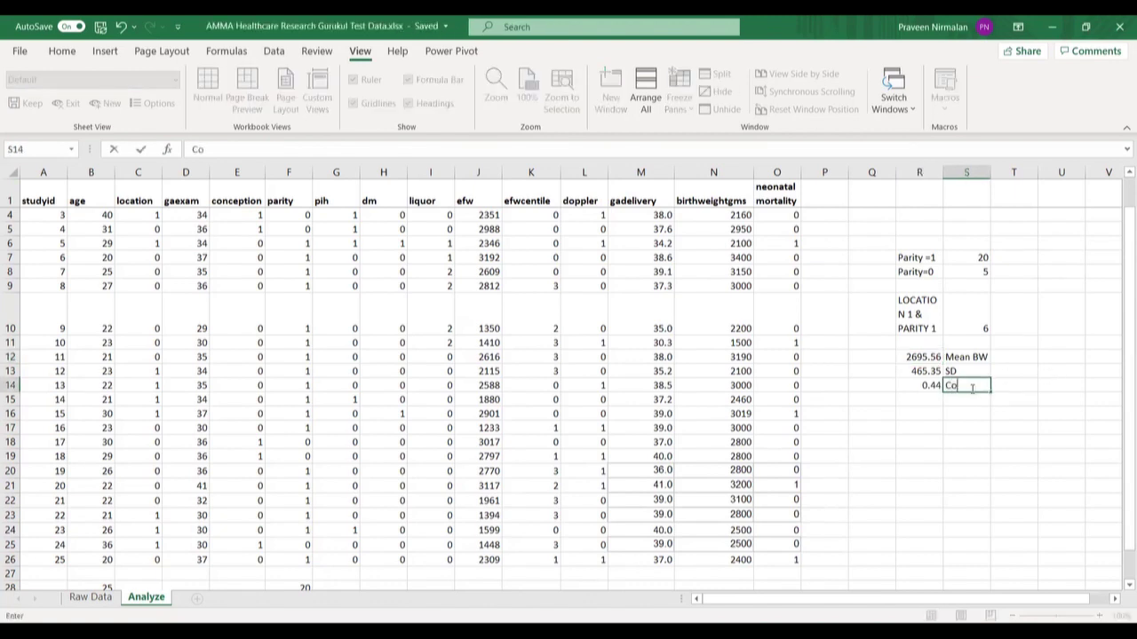
type("rrelation")
Search the function library for Median and insert the MEDIAN function in S19.
left_click(952, 456)
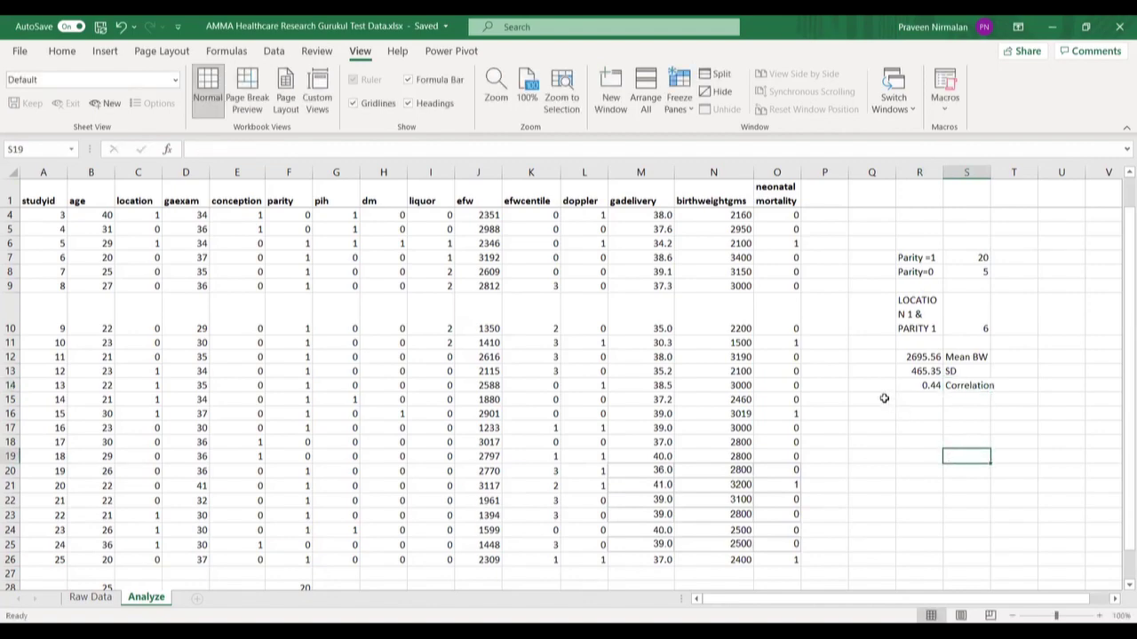
left_click(172, 151)
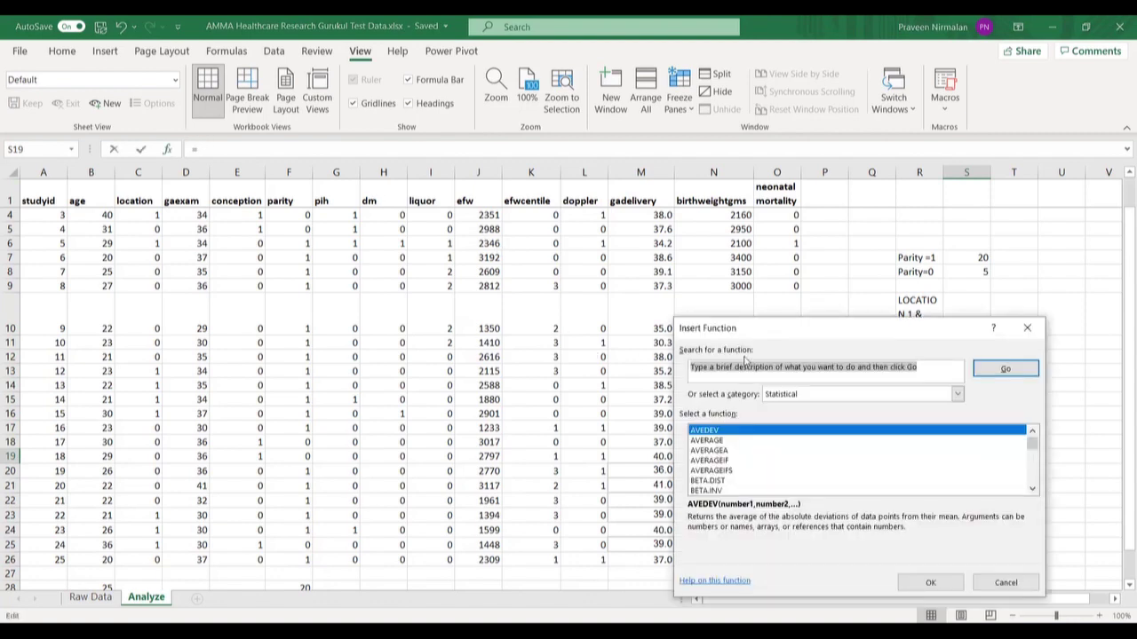
type("Media")
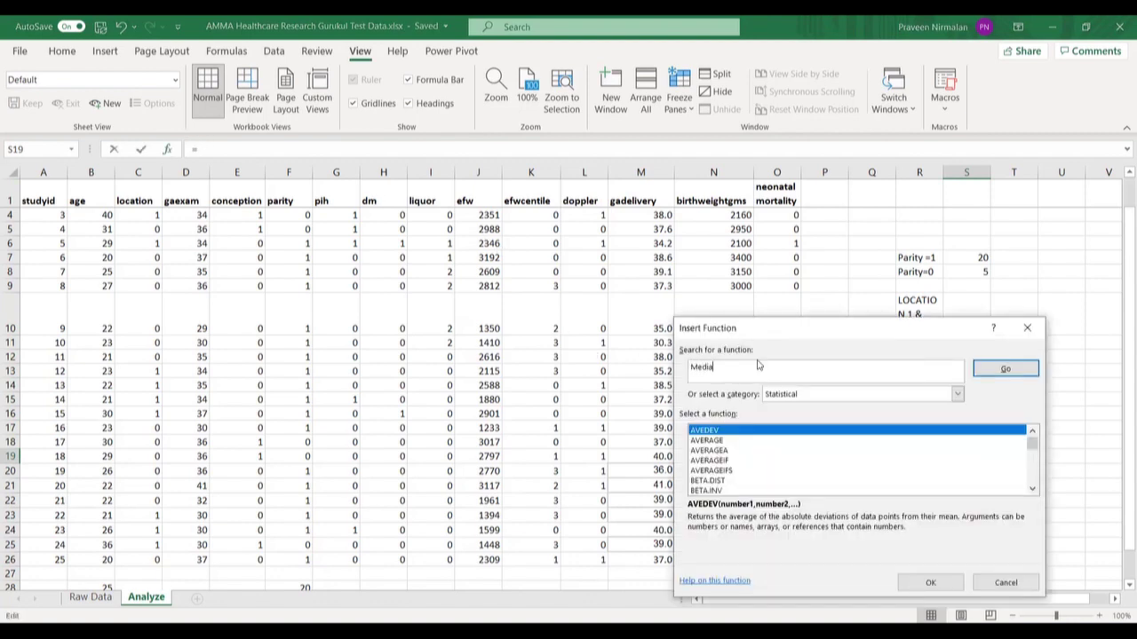
type("n")
left_click(991, 376)
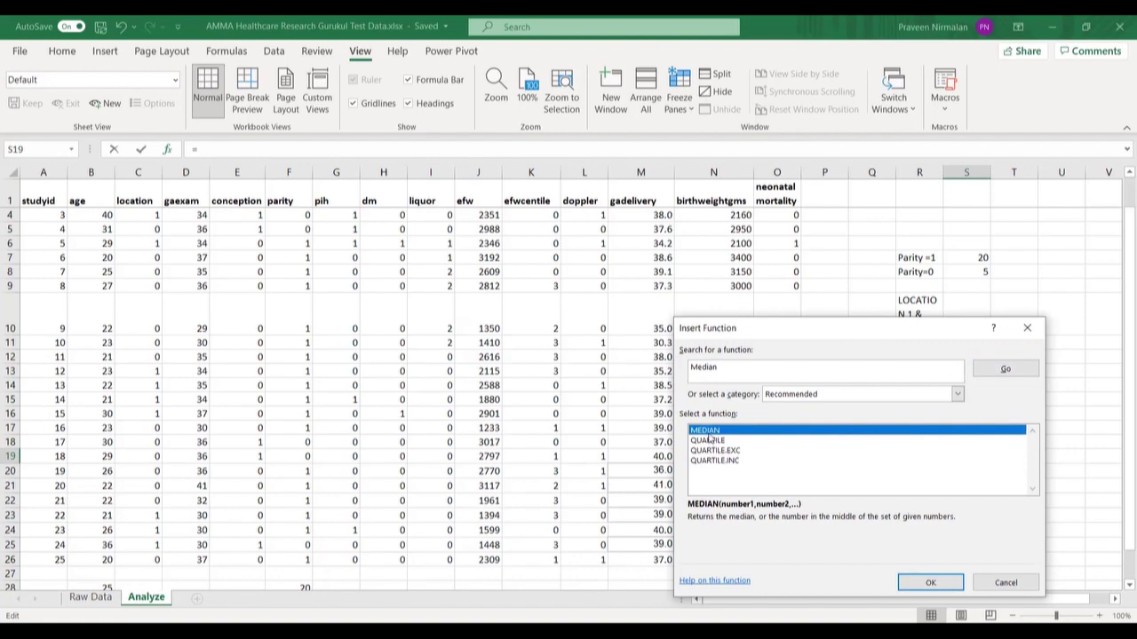
left_click(930, 582)
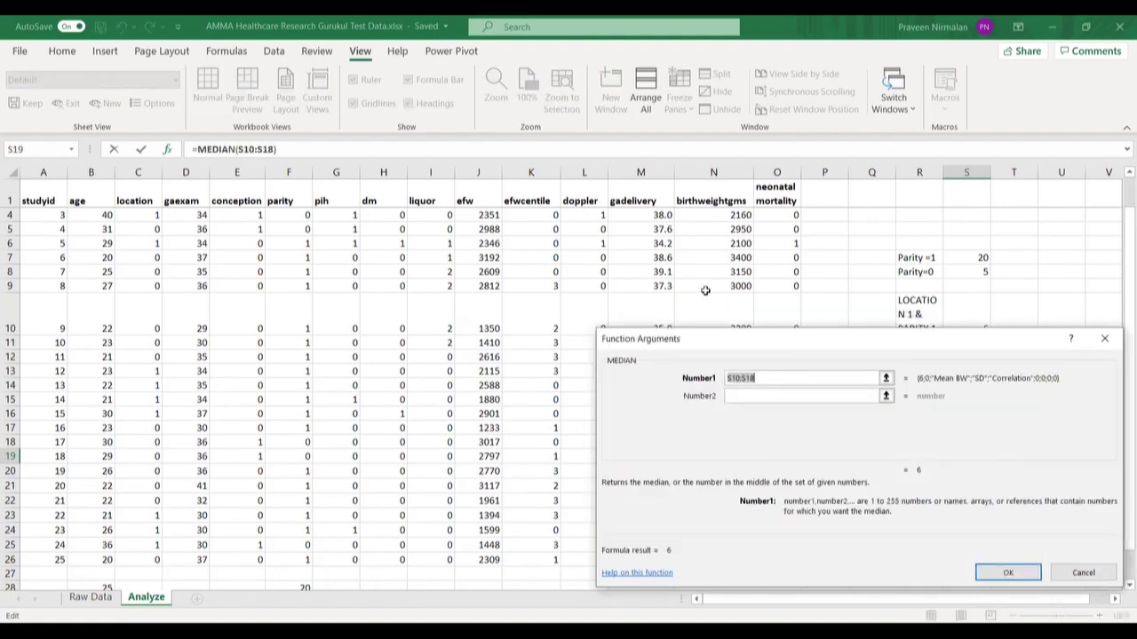
Set MEDIAN's Number1 argument to the birth weight cells N2:N26 and confirm the formula.
type("n2")
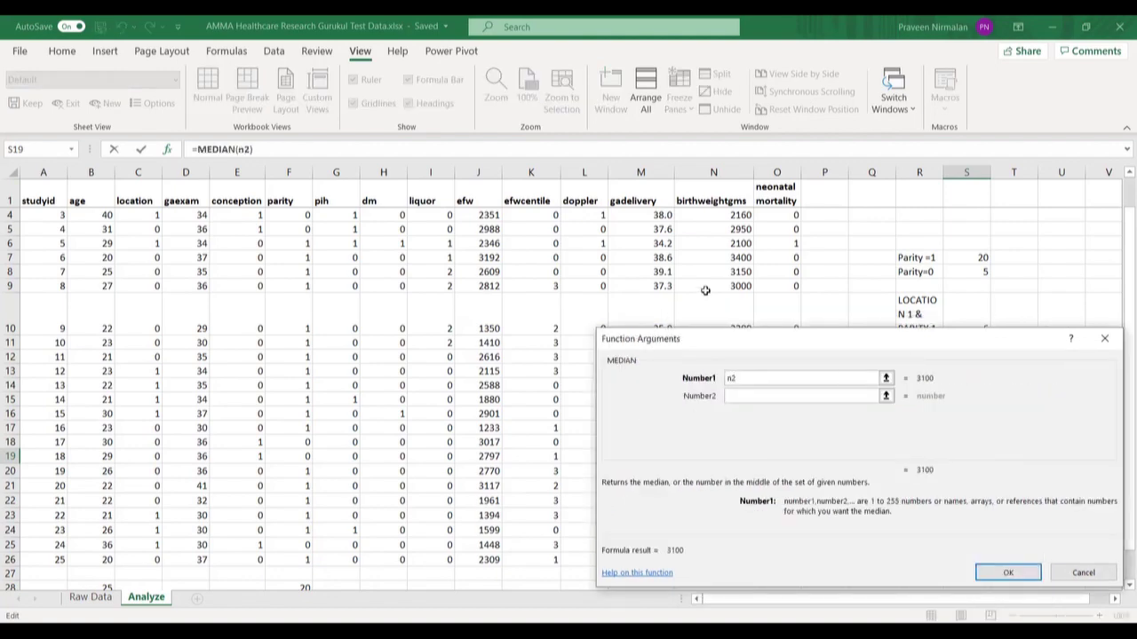
type(":n26")
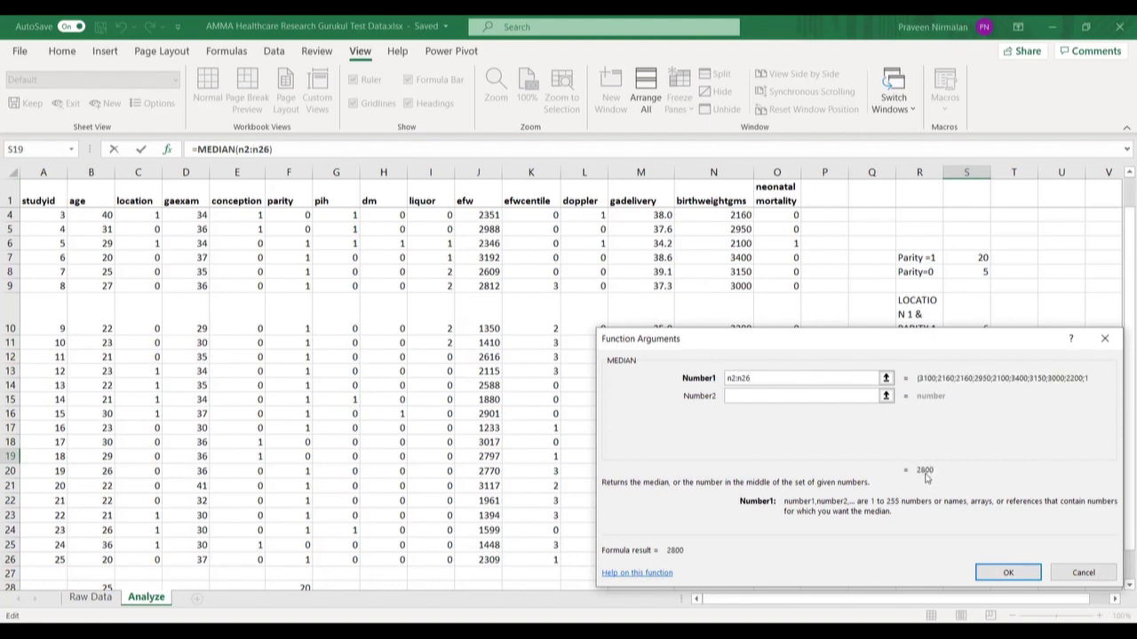
left_click(1008, 572)
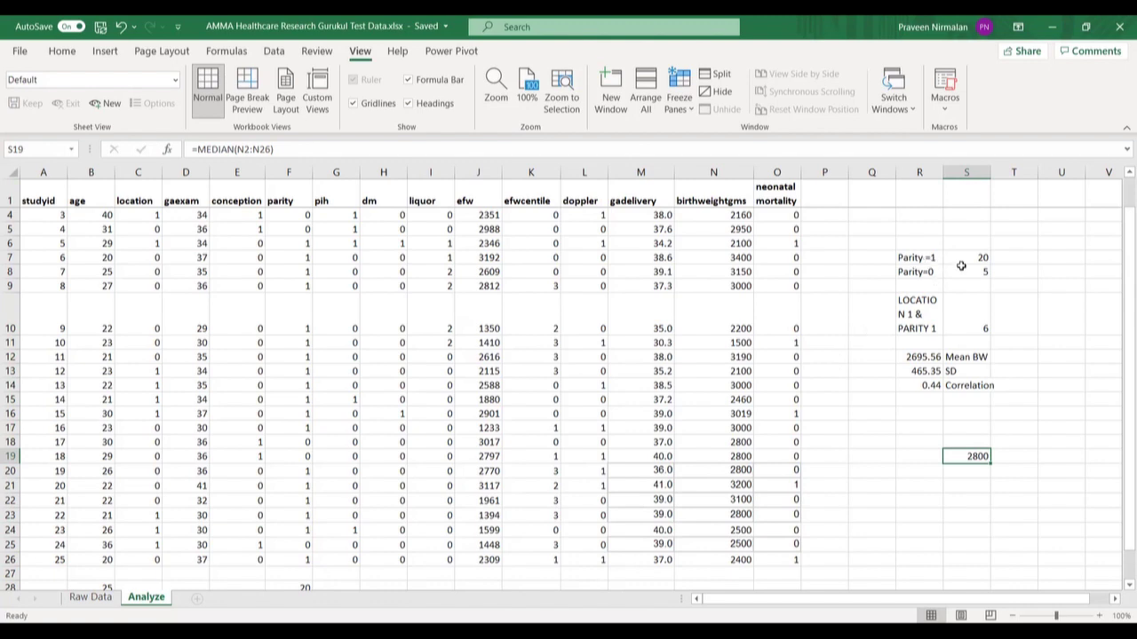
Insert a new blank column at column Q, ahead of the summary results.
left_click(871, 172)
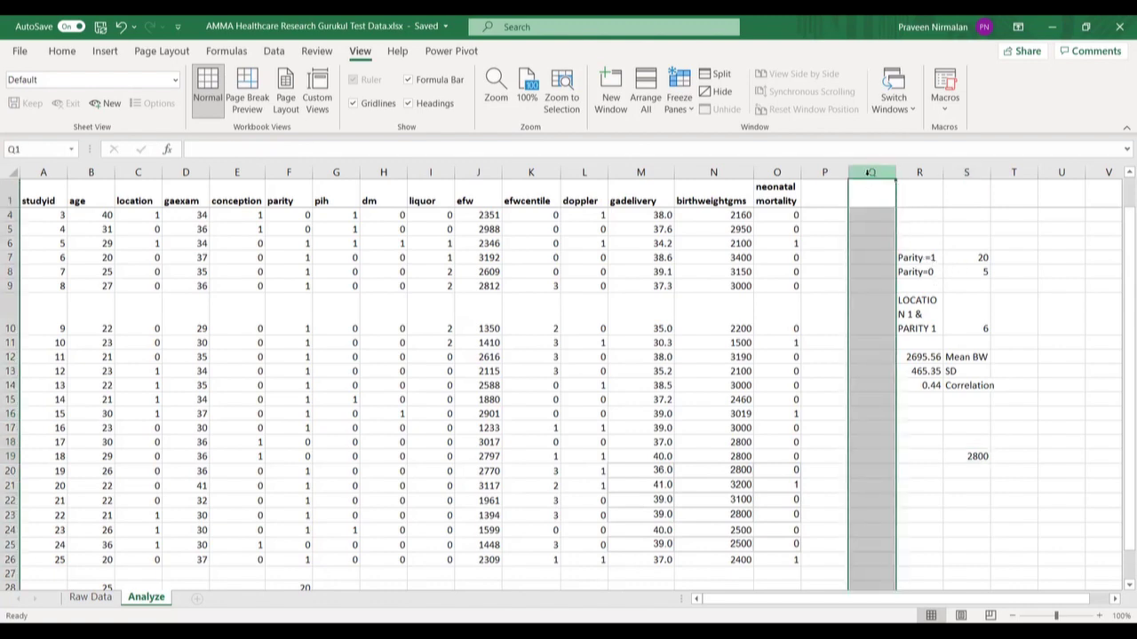
right_click(870, 172)
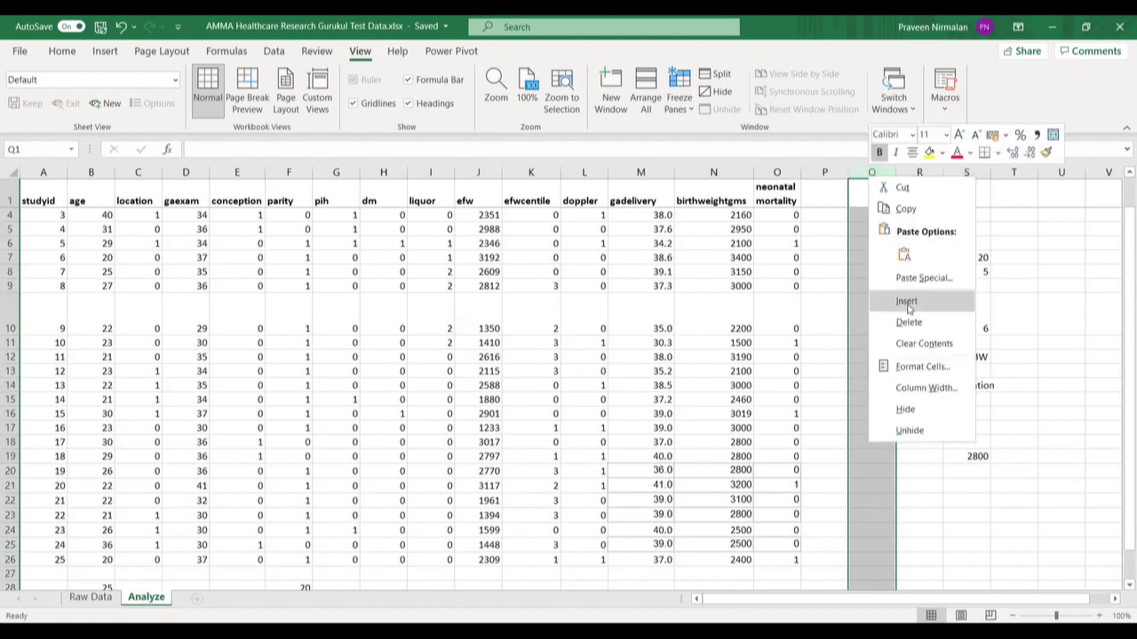
left_click(906, 301)
Enter the headers ht in m, weight in kg and bmi in P1:R1, and fit column Q's width to its header.
left_click(825, 196)
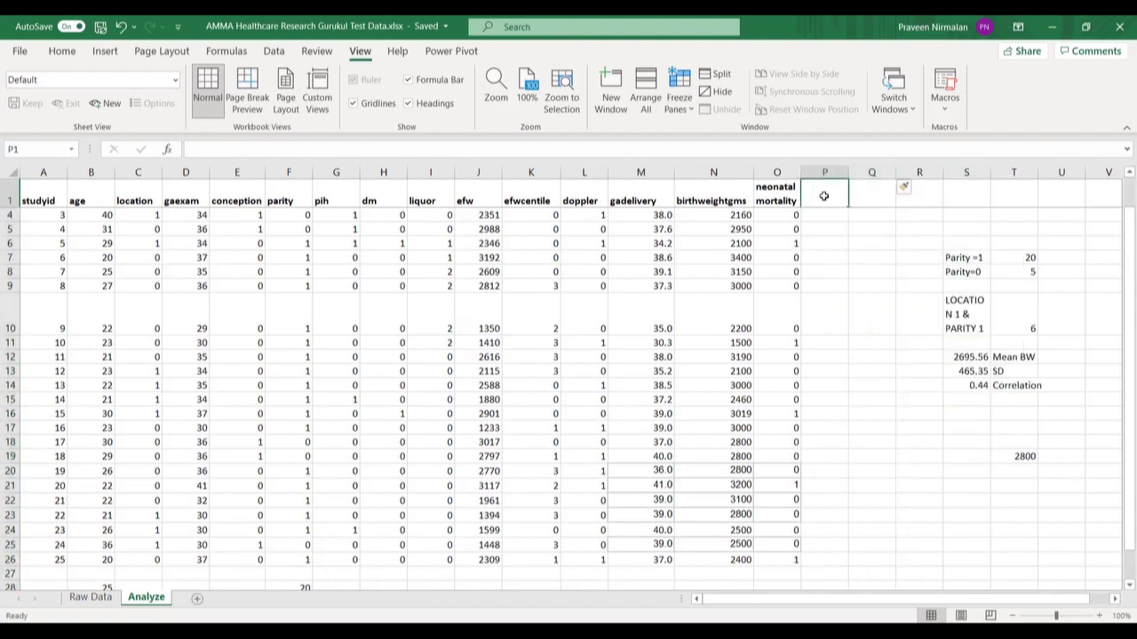
type("ht")
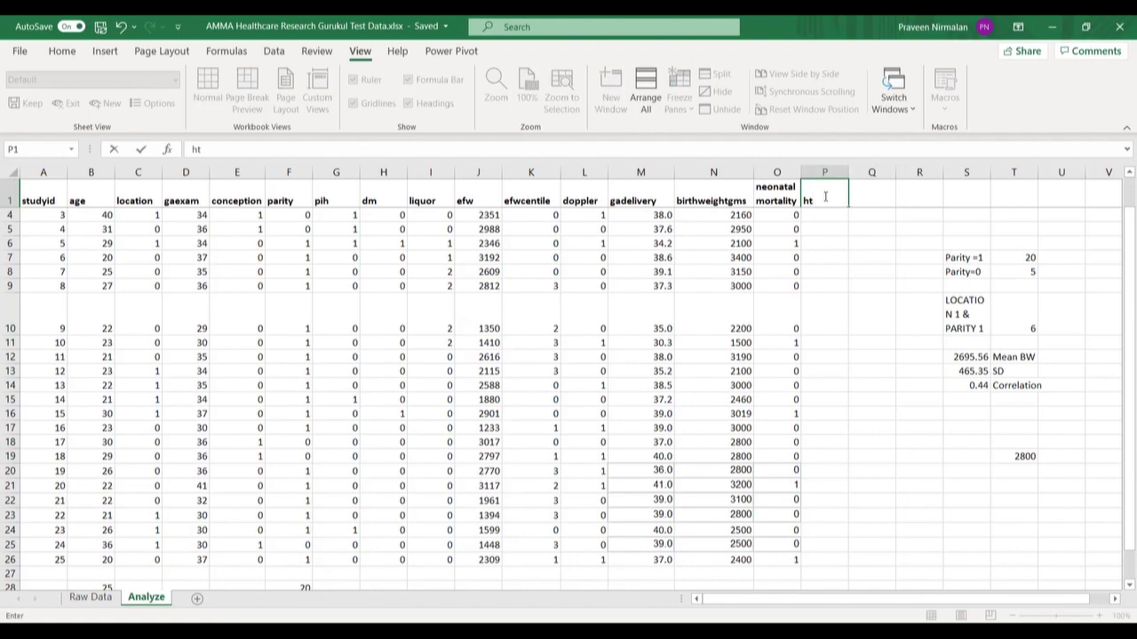
type(" in m")
key("Tab")
type("wei")
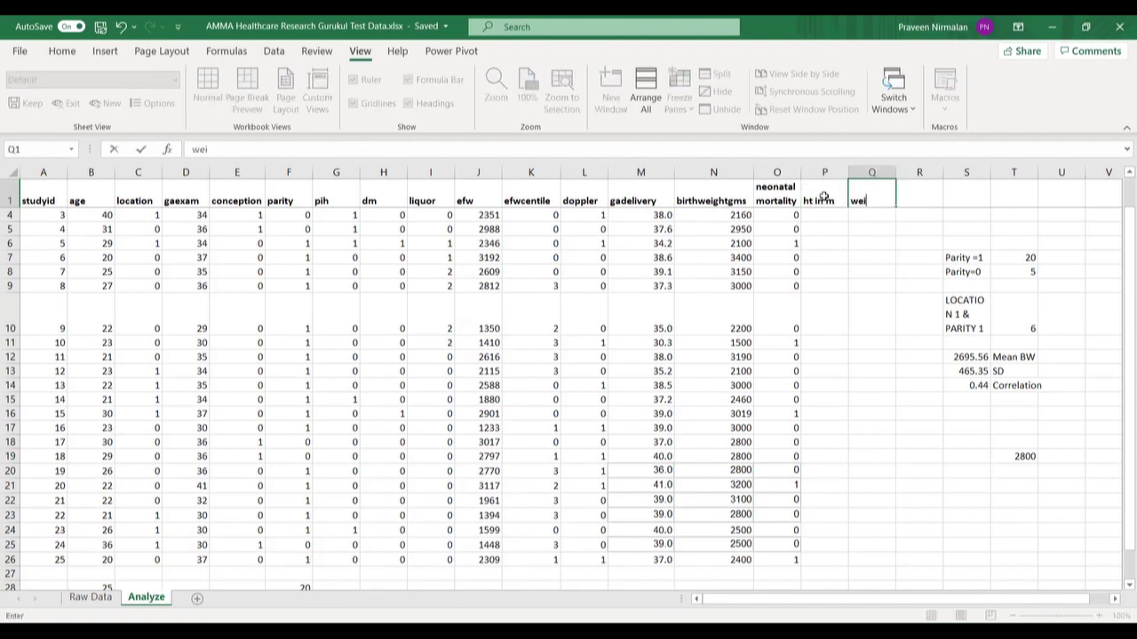
type("ght in kg")
key("Tab")
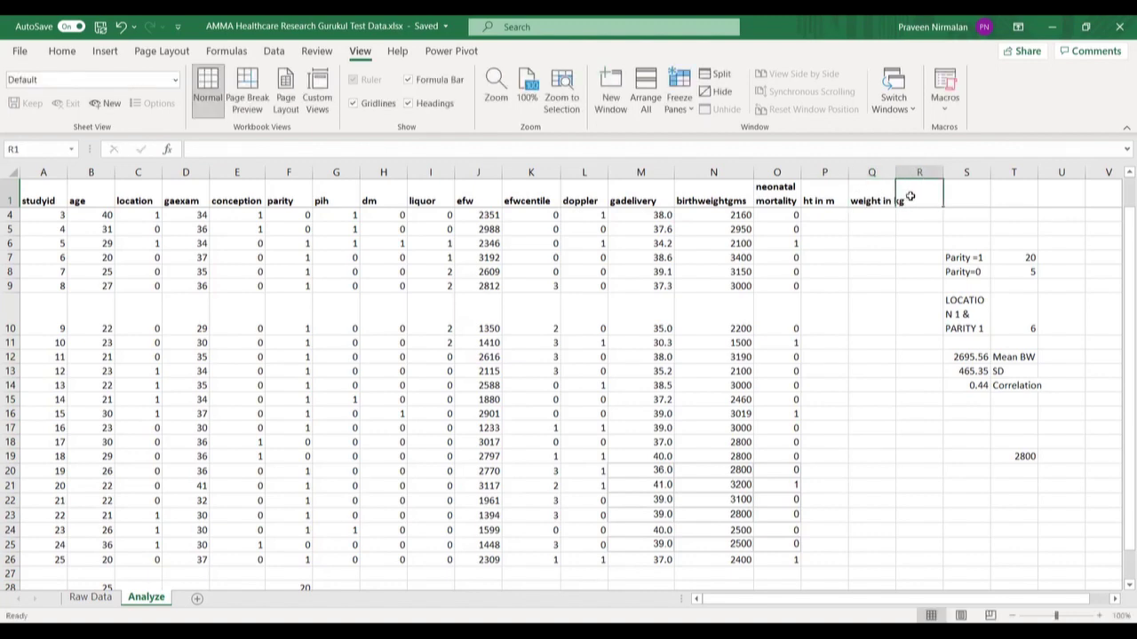
type("bmi")
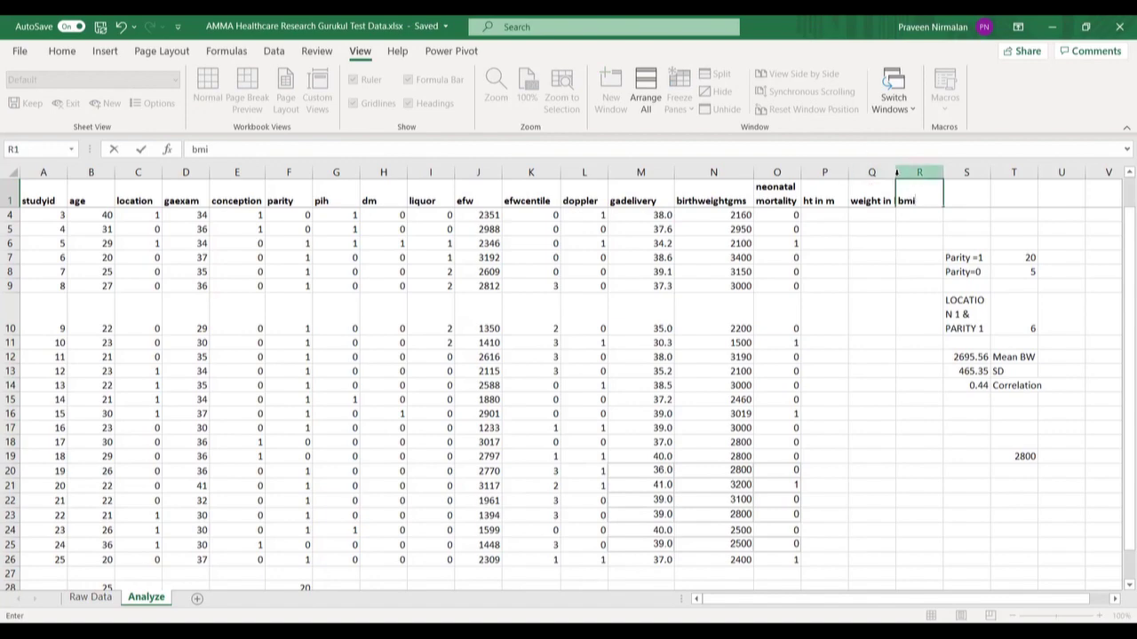
double_click(896, 173)
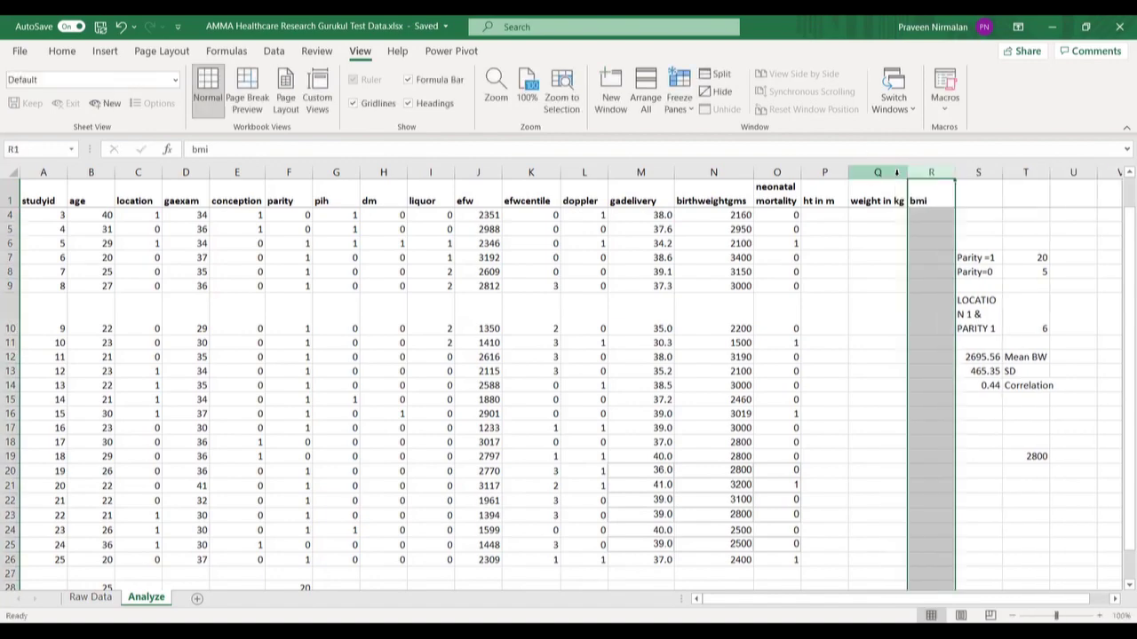
left_click(921, 226)
Enter the heights 1.6 in P4 and 1.7 in P5 of the ht in m column.
left_click(821, 214)
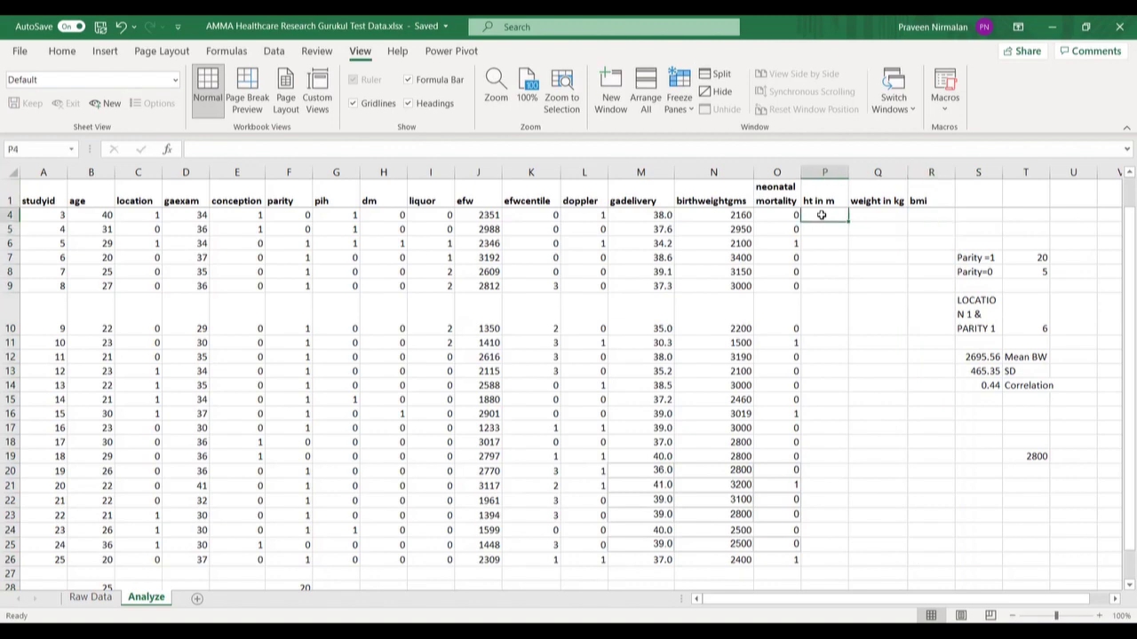
type("1.6")
key("Return")
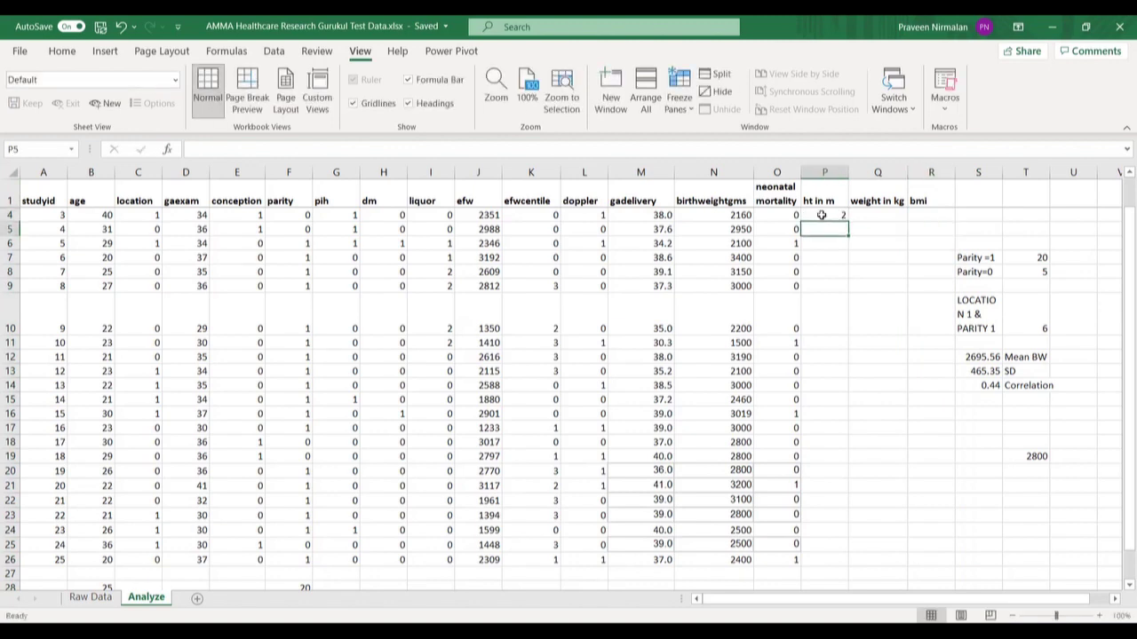
type("1.")
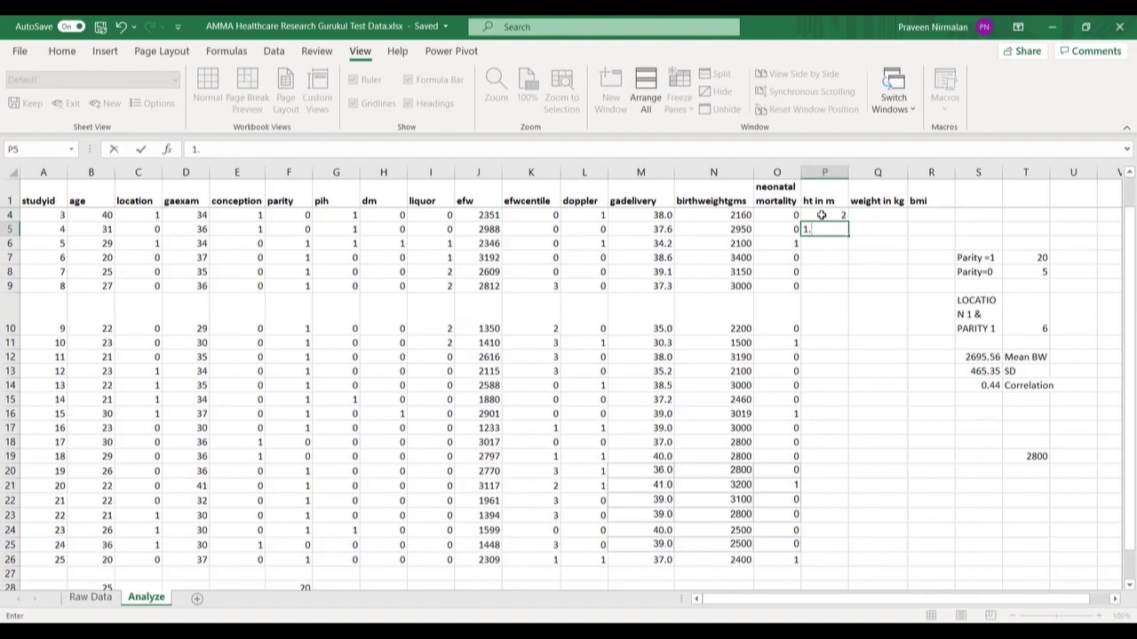
type("6")
key("BackSpace")
type("7")
key("Return")
Format the whole ht in m column P as Number with two decimal places.
left_click(821, 215)
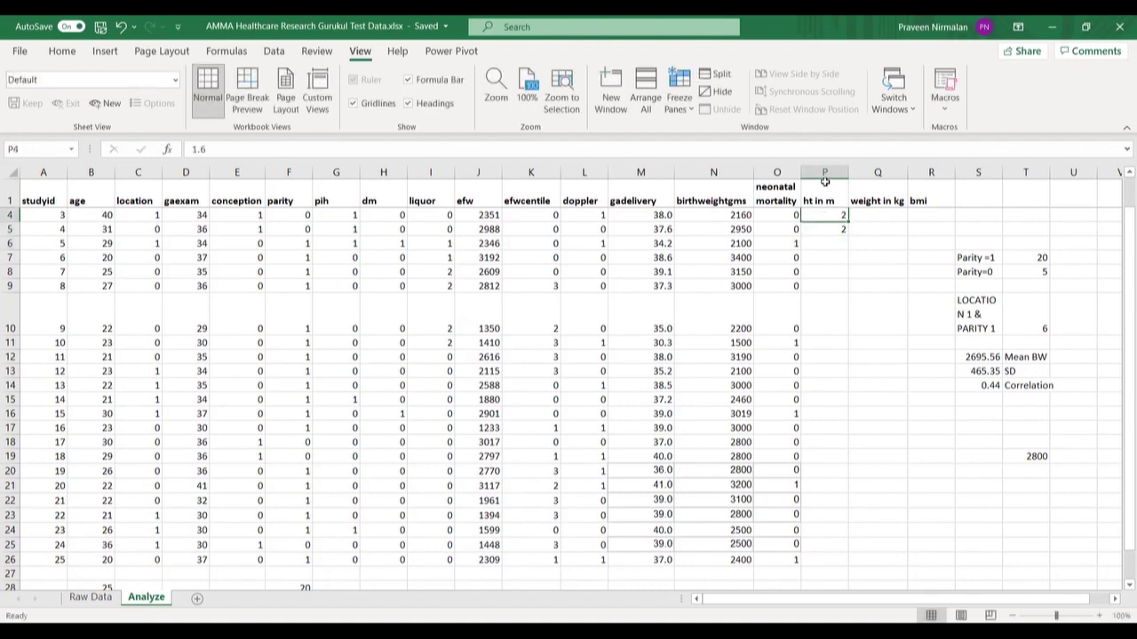
left_click(824, 172)
right_click(824, 172)
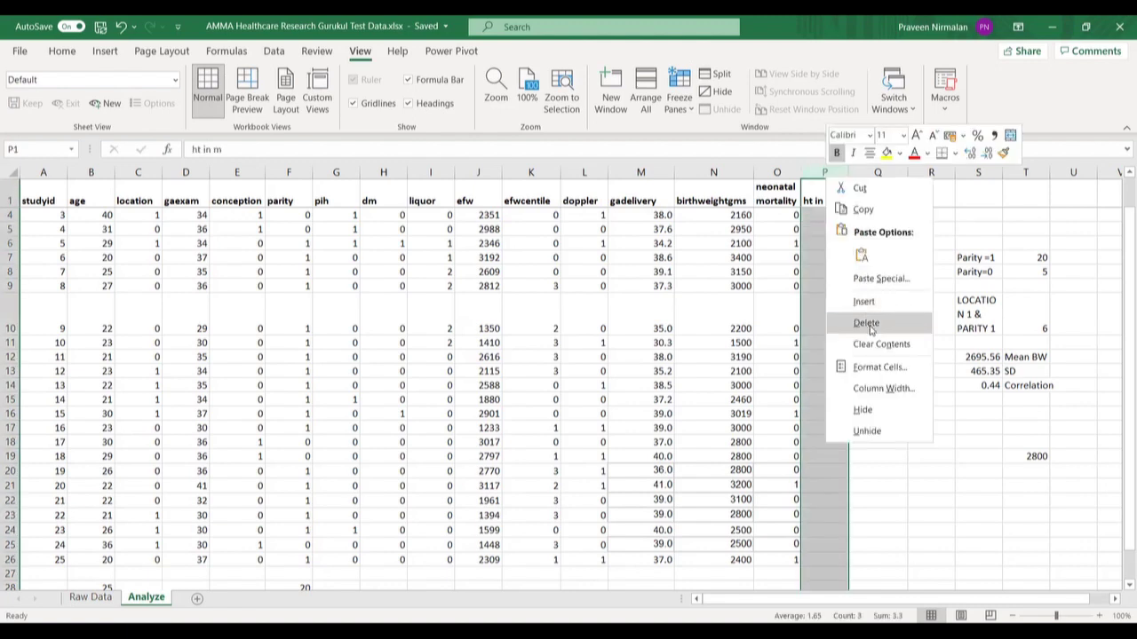
left_click(872, 371)
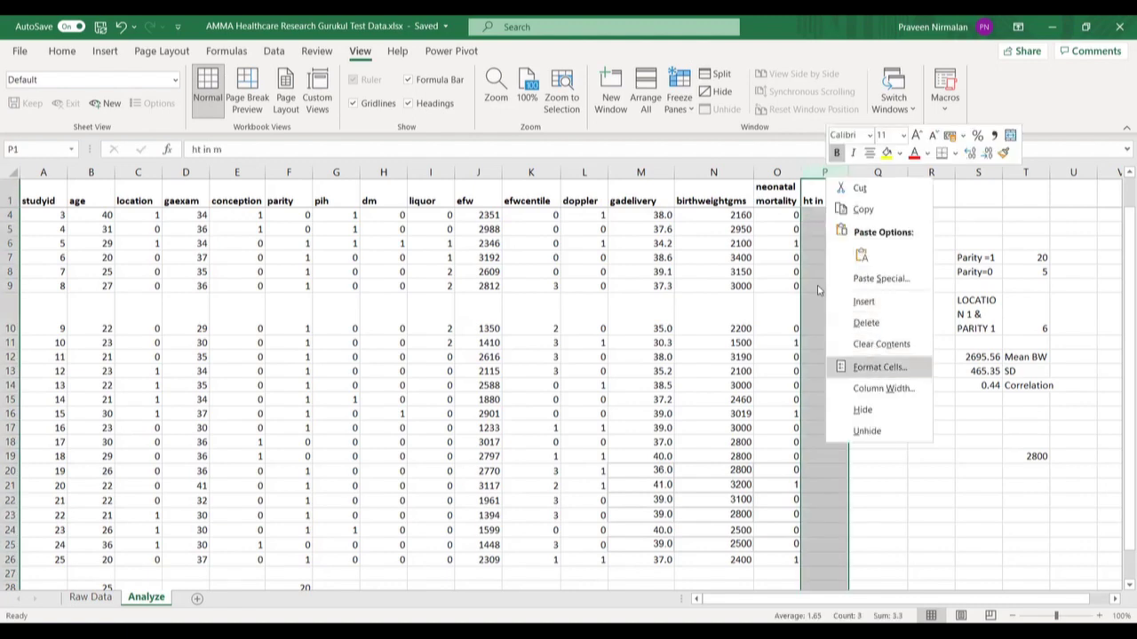
left_click(725, 252)
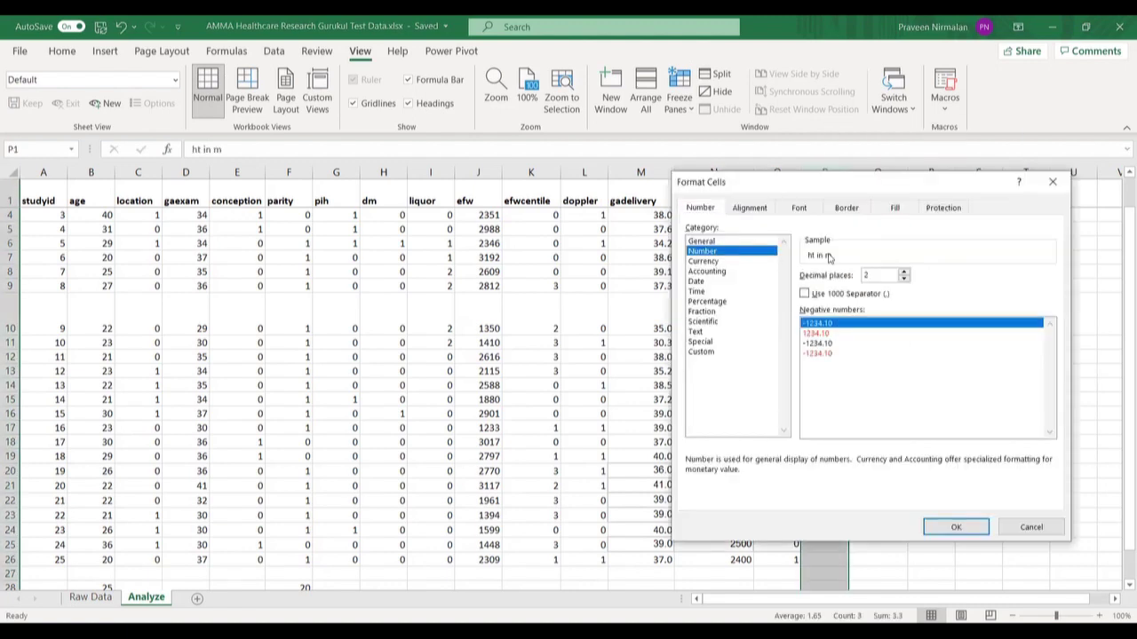
left_click(904, 280)
left_click(904, 275)
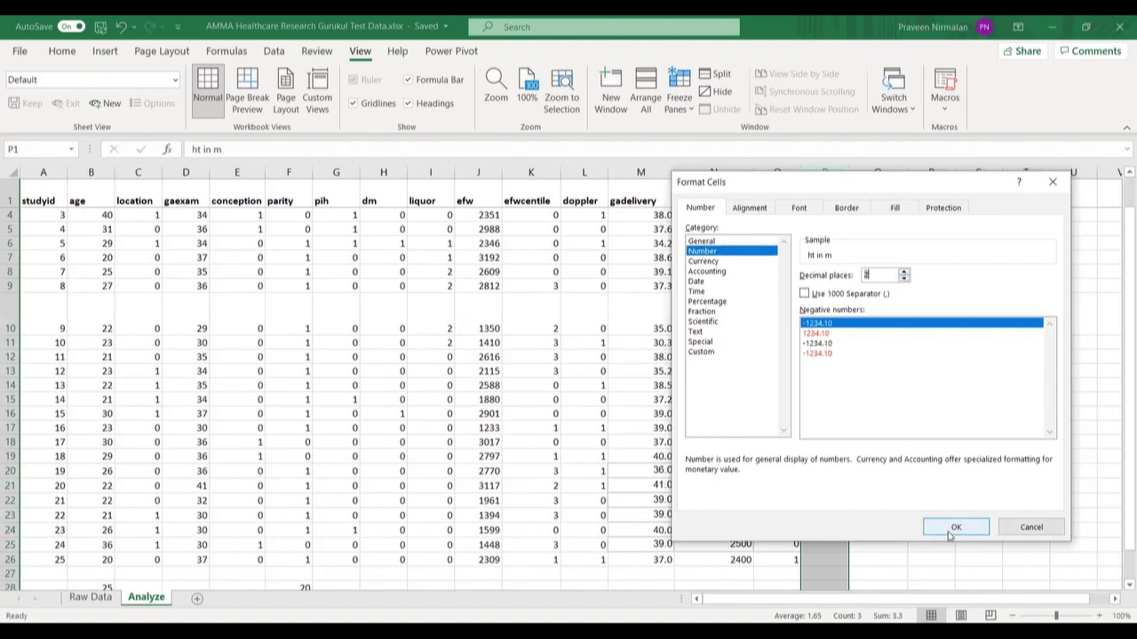
key("Return")
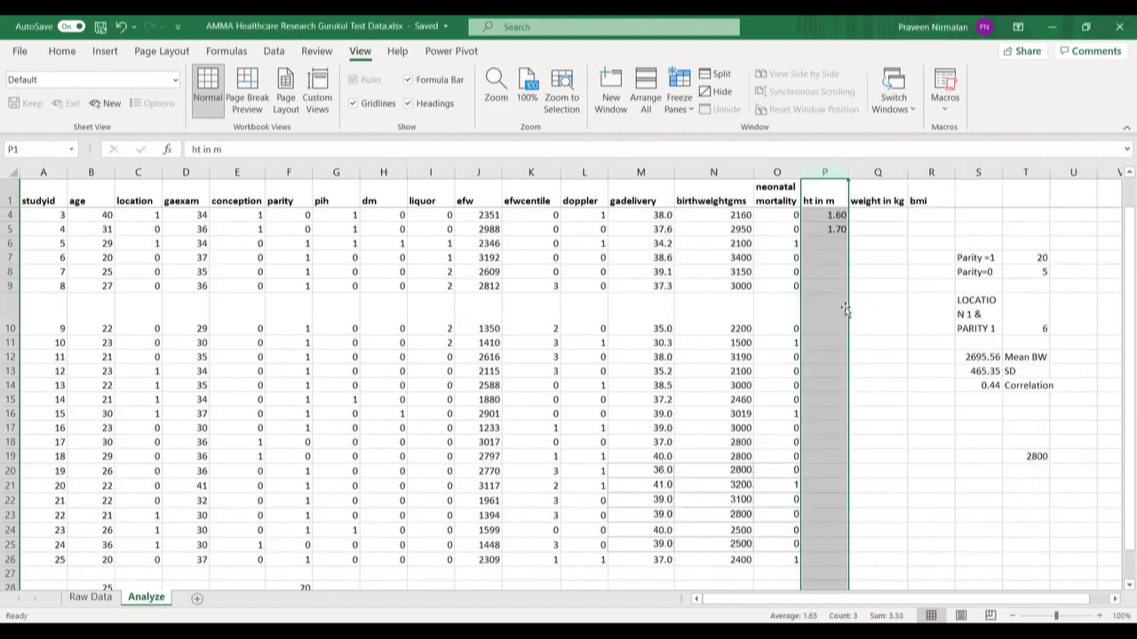
Enter the height 1.80 in P6 below the two existing heights.
left_click(822, 249)
type("1.80")
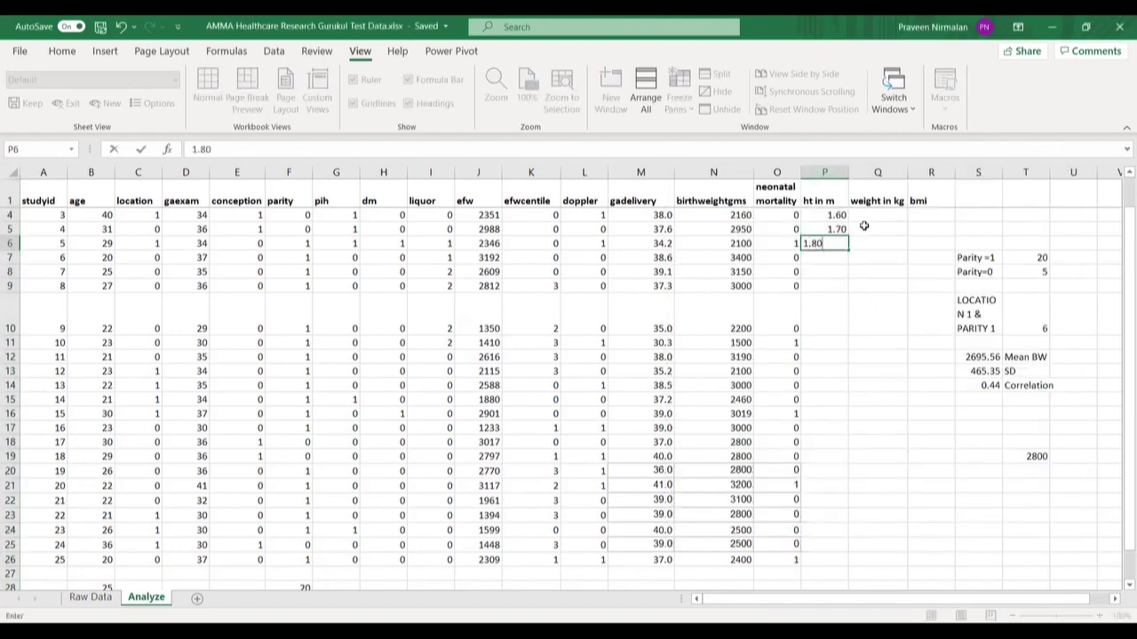
left_click(863, 217)
Format the whole weight in kg column Q as Number with two decimal places and select its cell Q4.
left_click(870, 171)
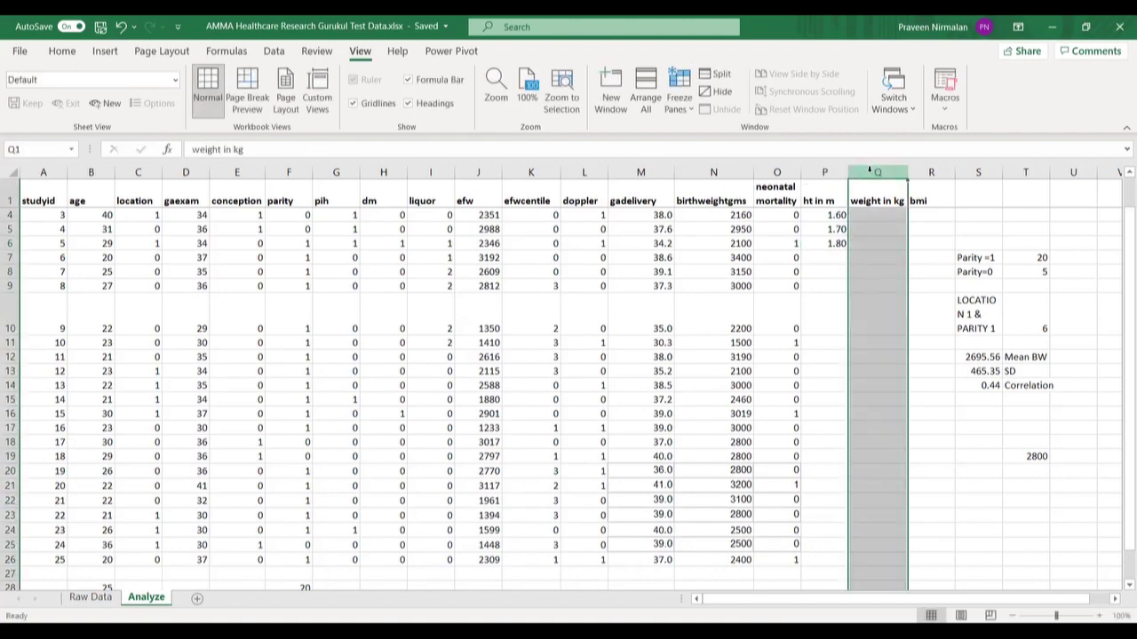
right_click(872, 173)
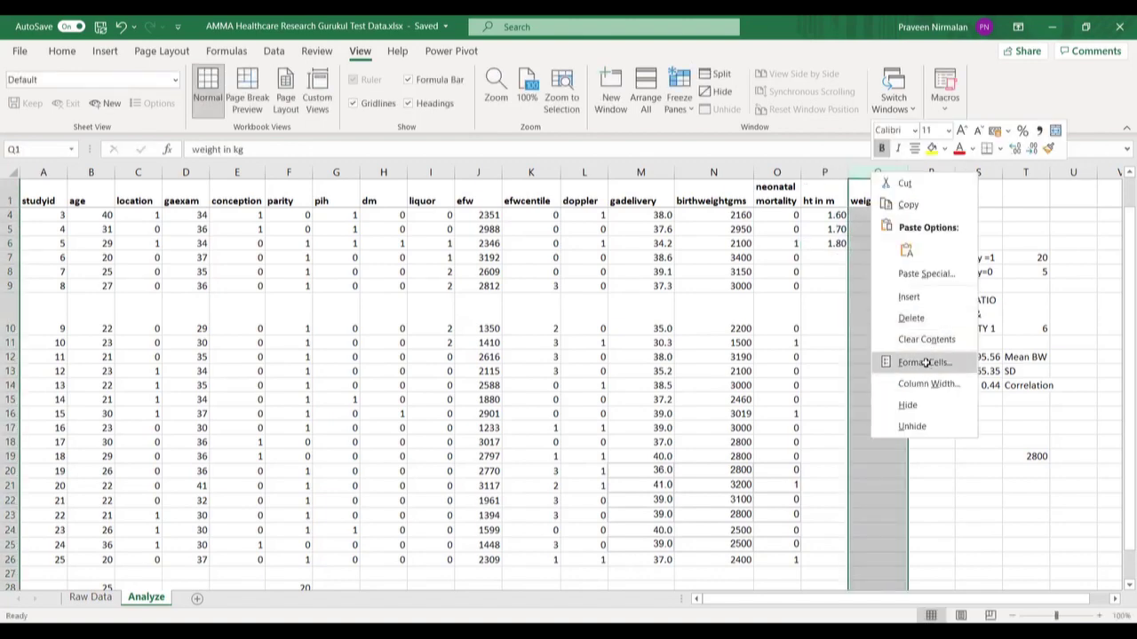
left_click(926, 364)
left_click(769, 248)
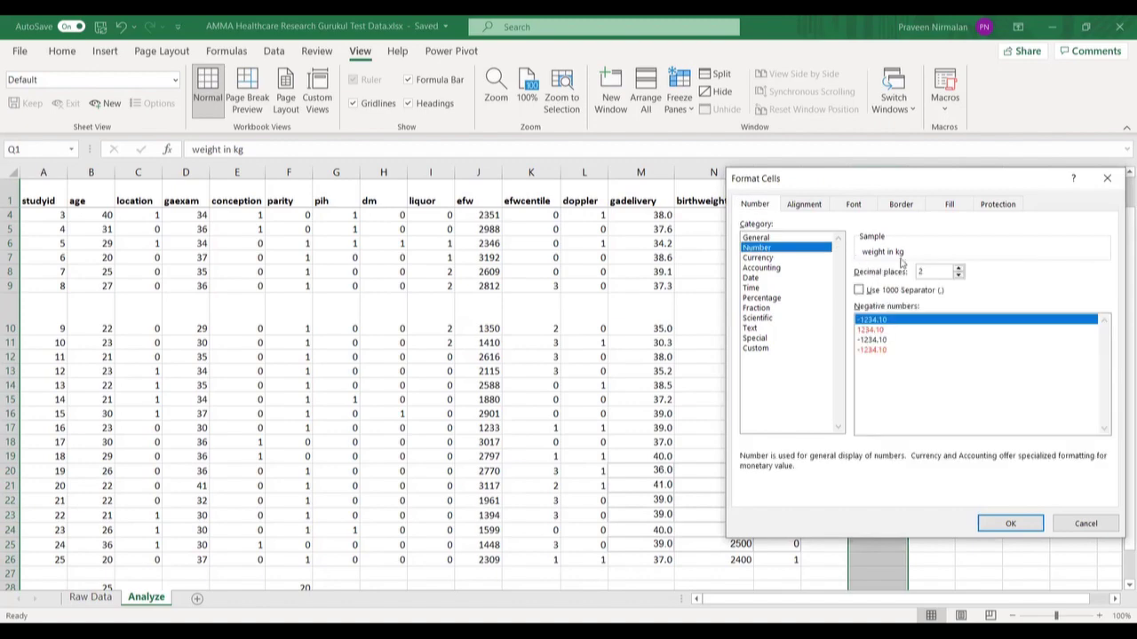
left_click(1011, 525)
left_click(876, 215)
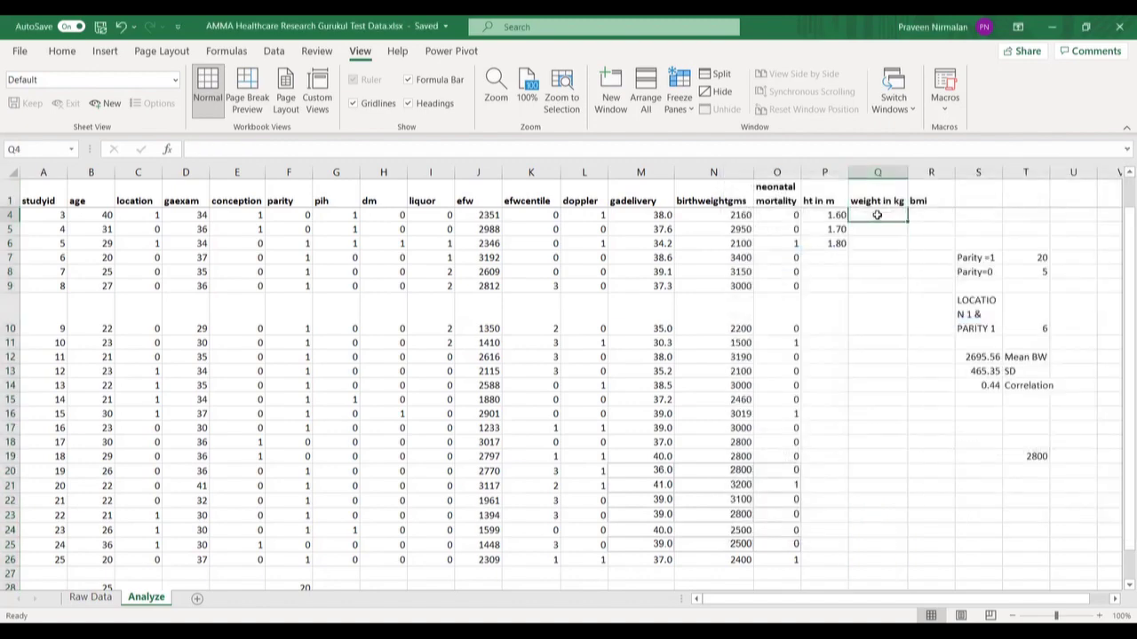
Enter the weights 65, 70 and 60 in cells Q4 to Q6 of the weight in kg column.
type("65")
key("Return")
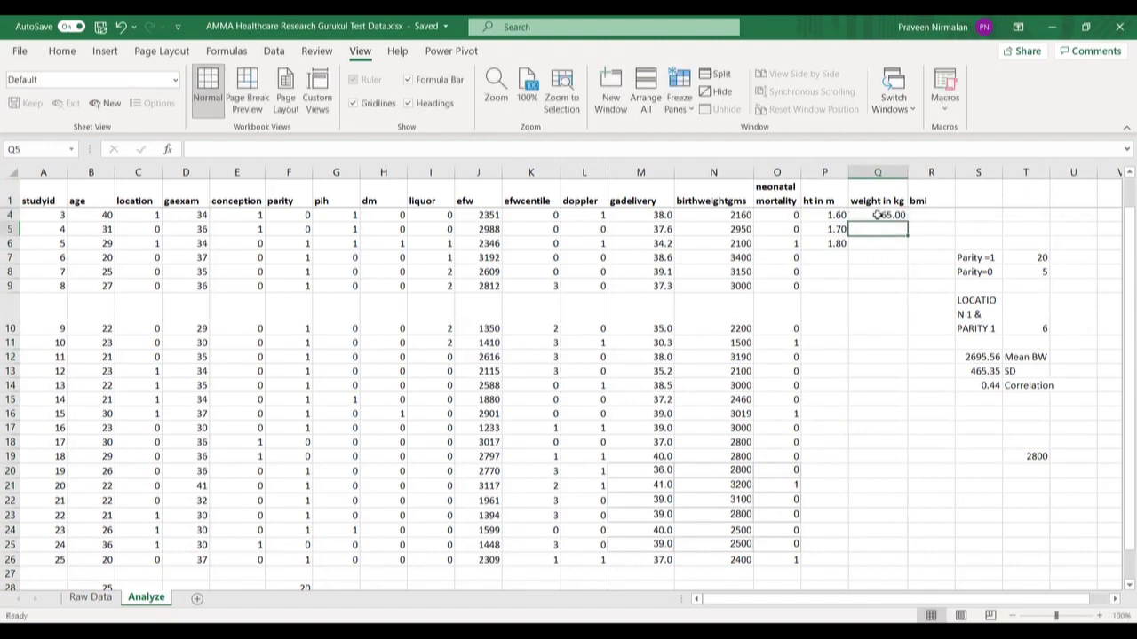
type("70")
key("Return")
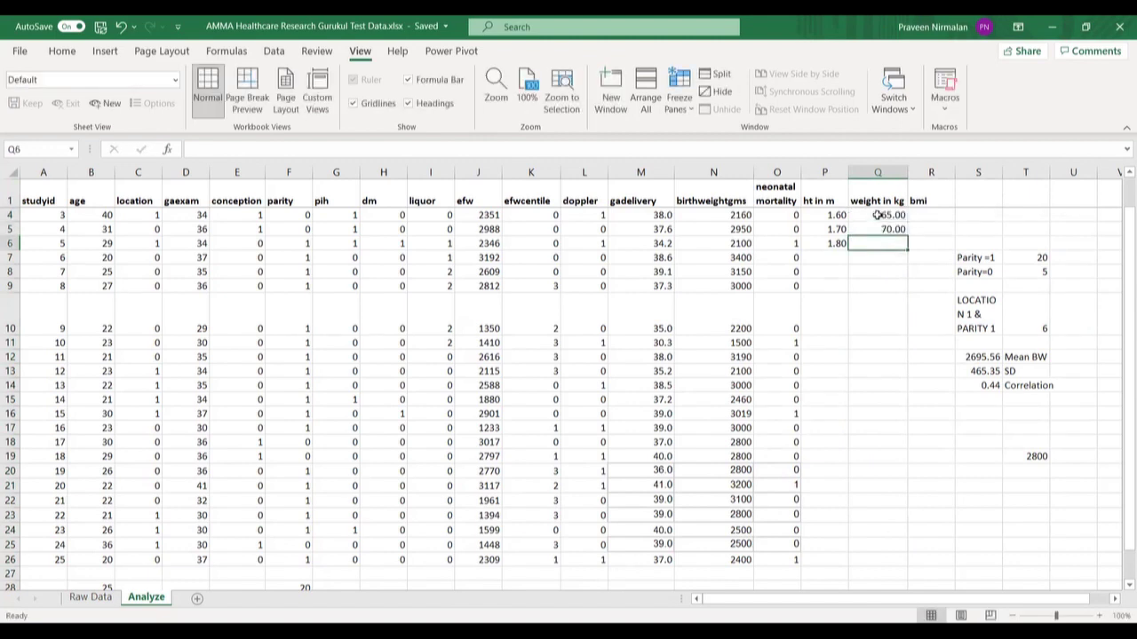
type("60")
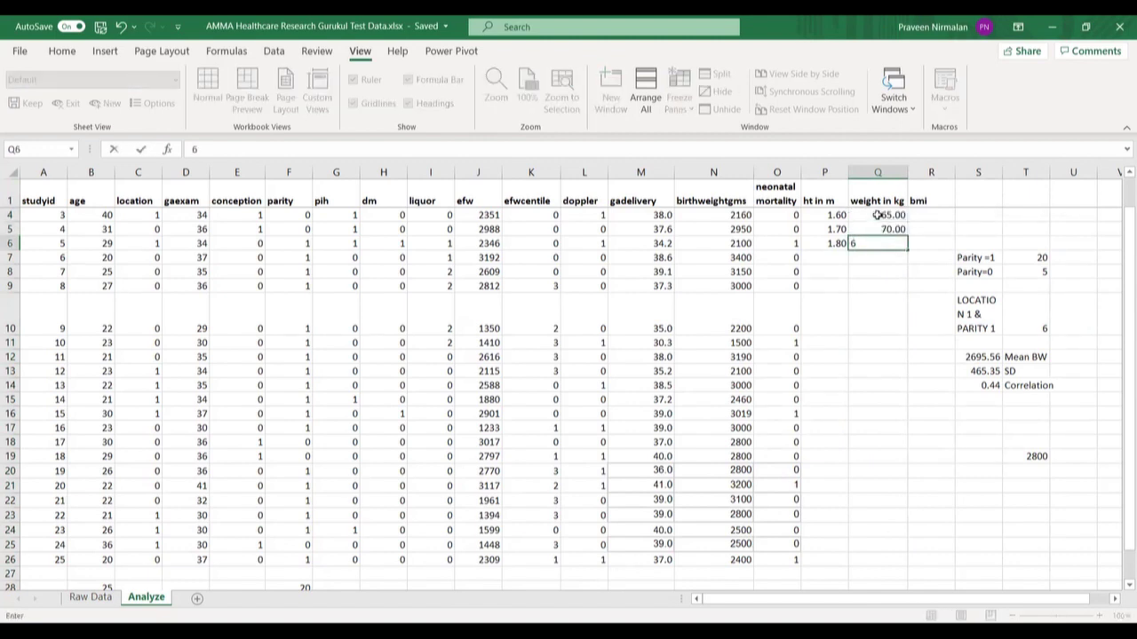
key("Return")
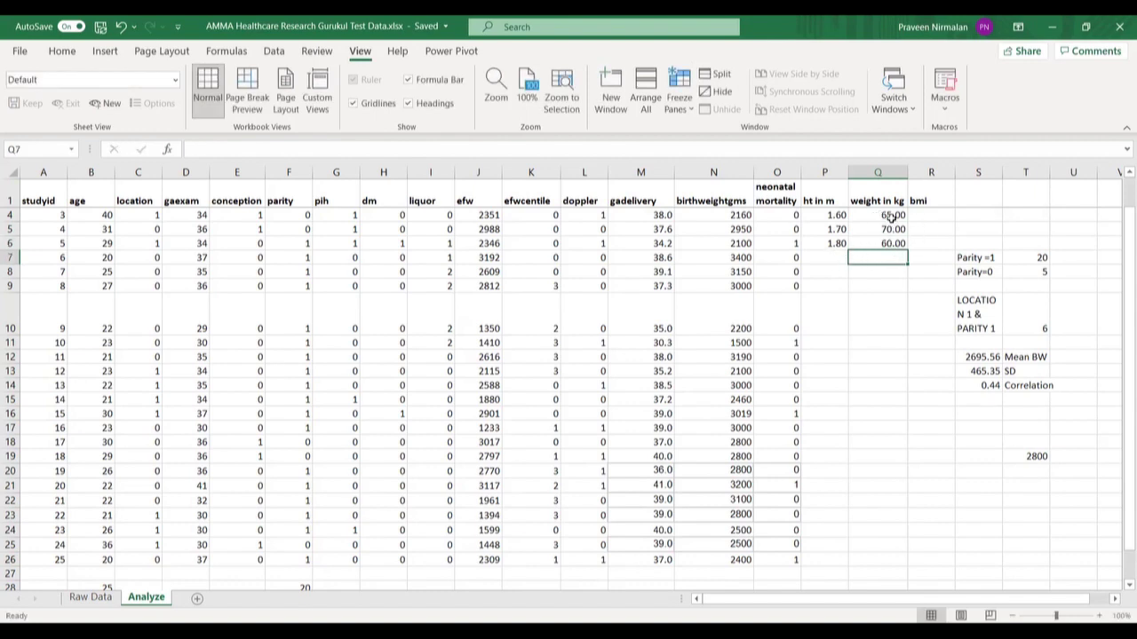
Enter the BMI formula =(Q4)/(P4*P4) in cell R4 of the bmi column.
left_click(924, 216)
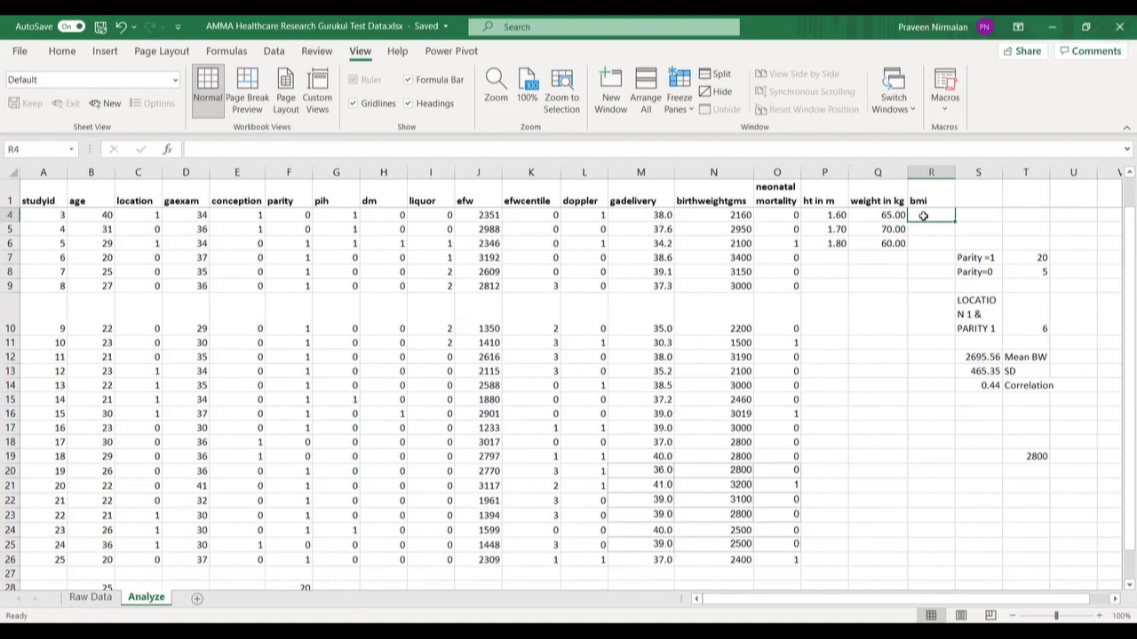
type("=")
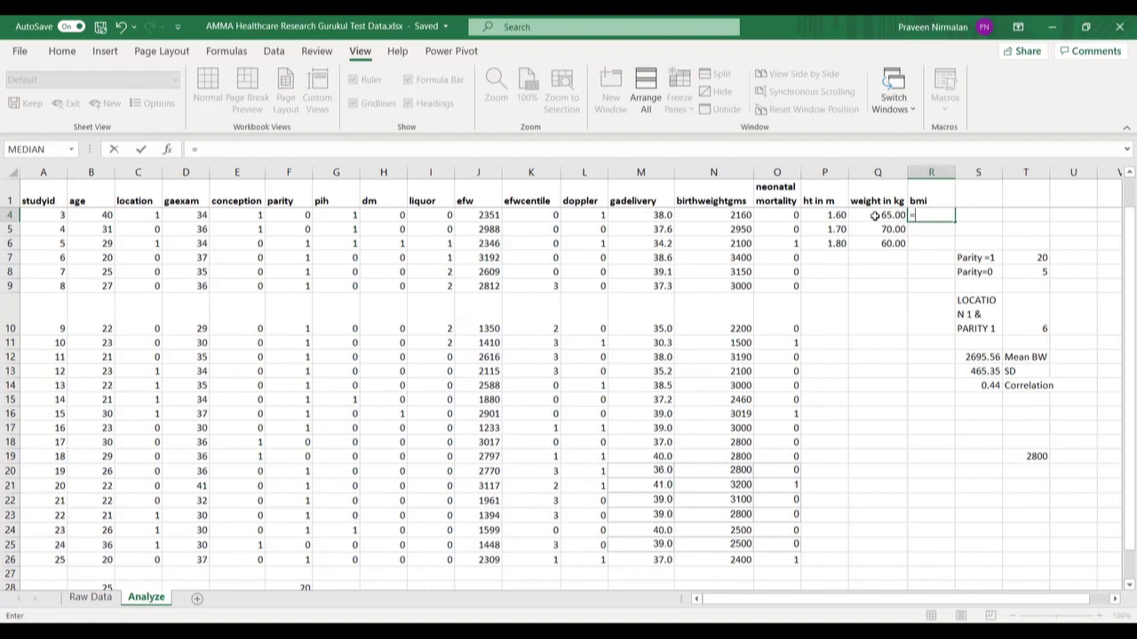
type("(")
left_click(869, 215)
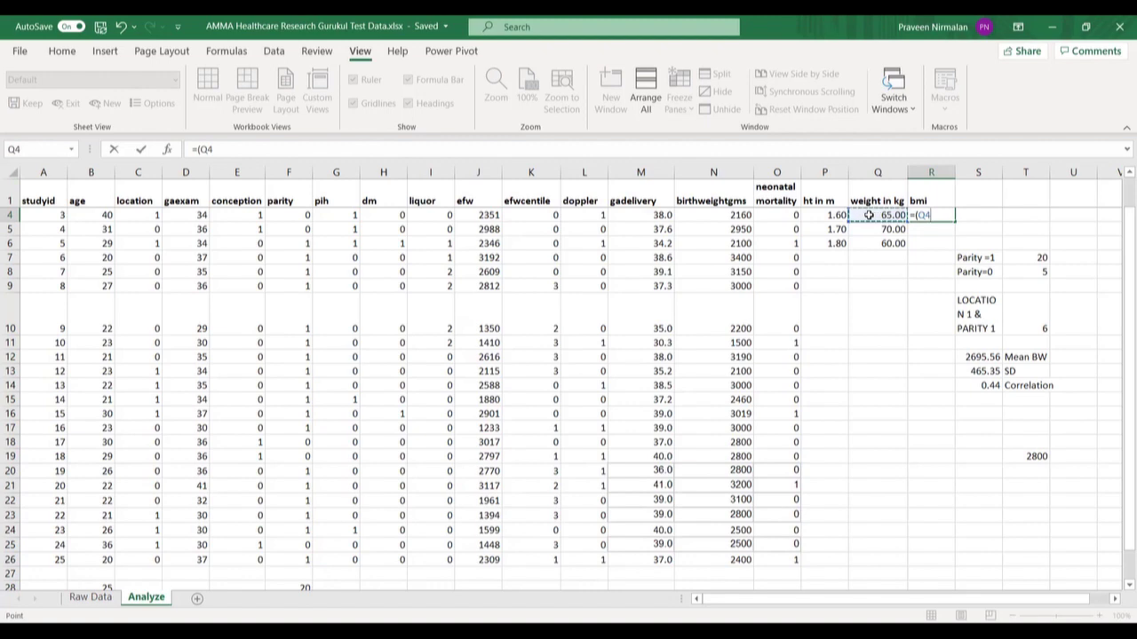
type(")/(")
left_click(821, 216)
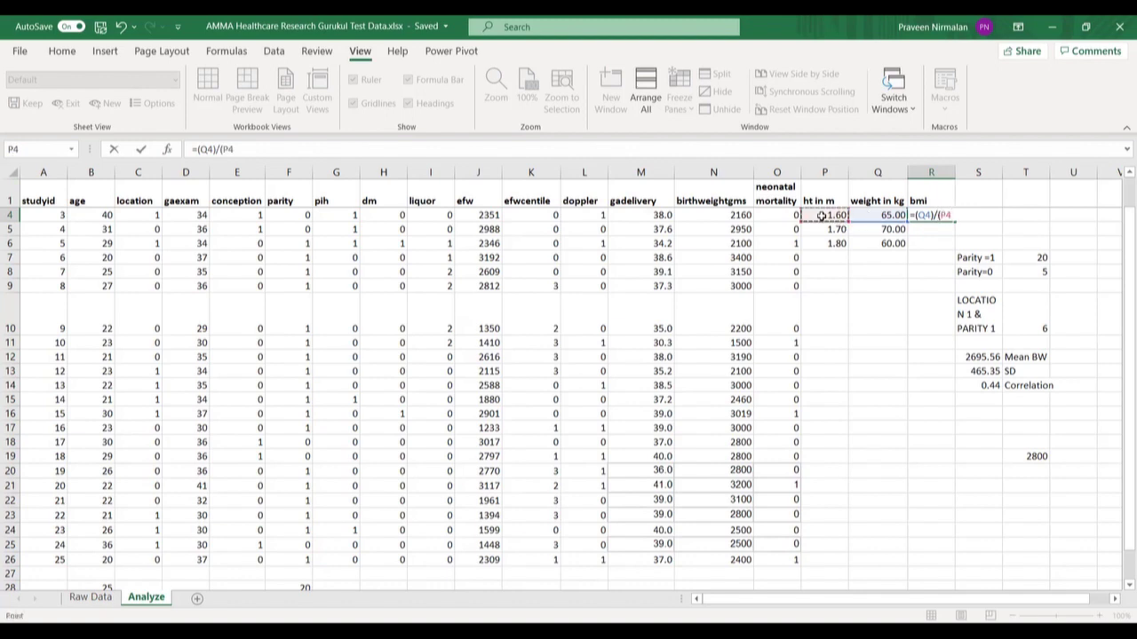
type("*")
left_click(821, 216)
type(")")
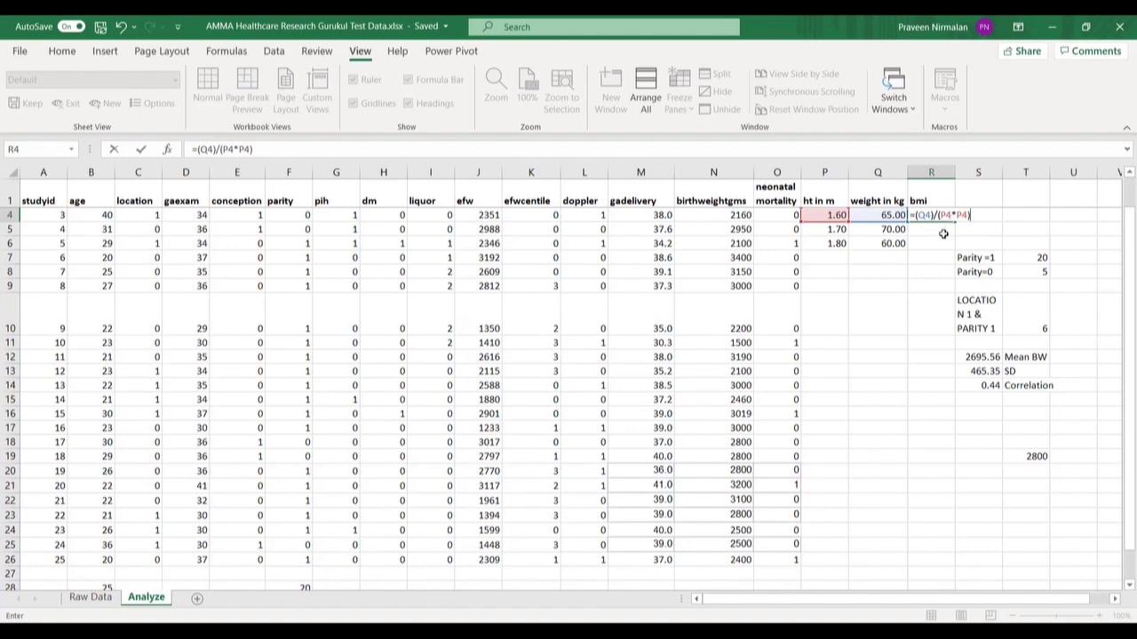
key("Return")
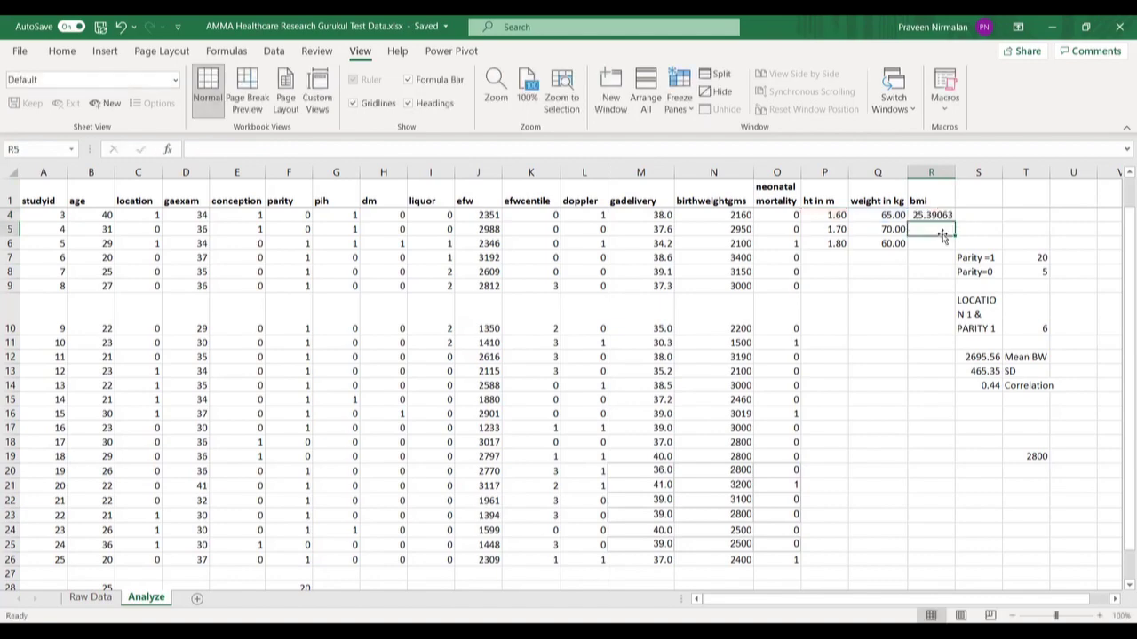
Format the whole bmi column R as Number with two decimal places.
left_click(937, 214)
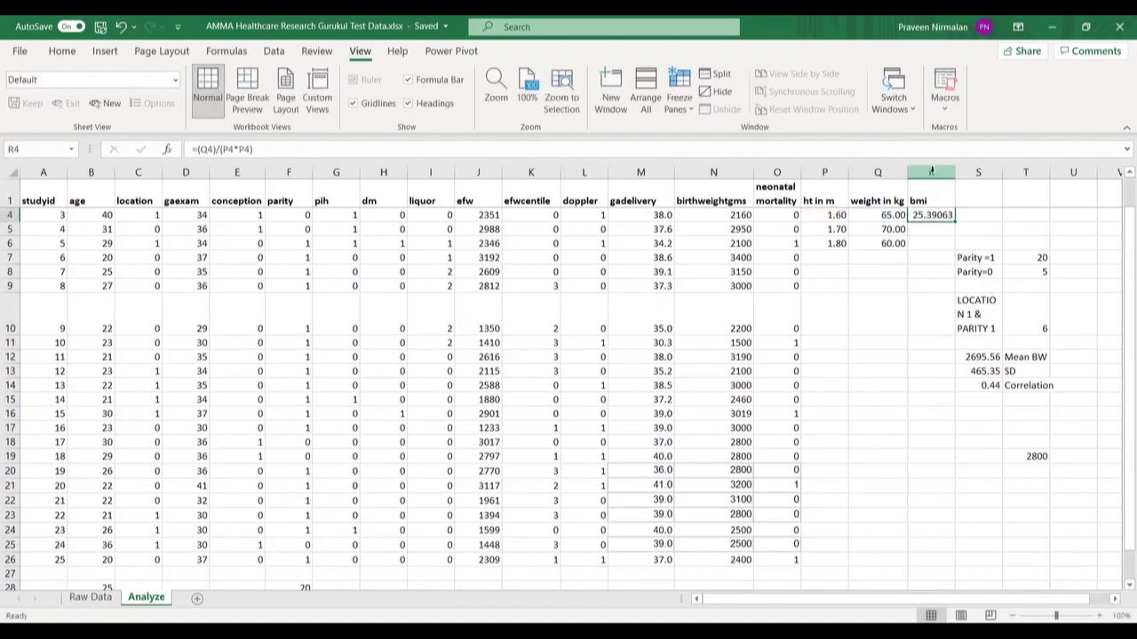
left_click(930, 172)
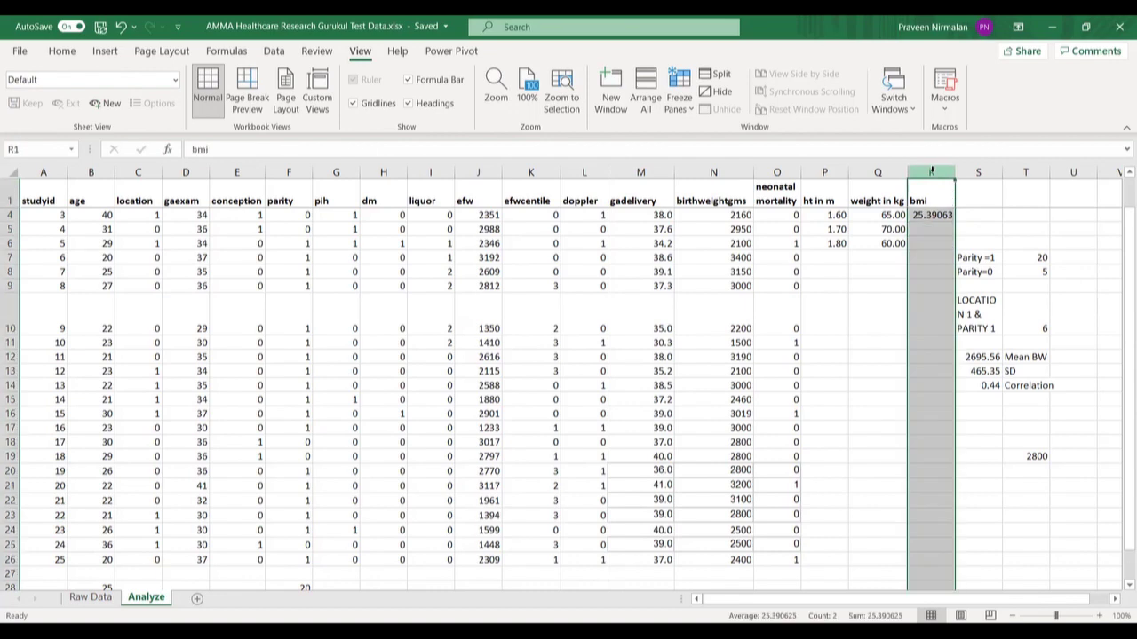
right_click(930, 171)
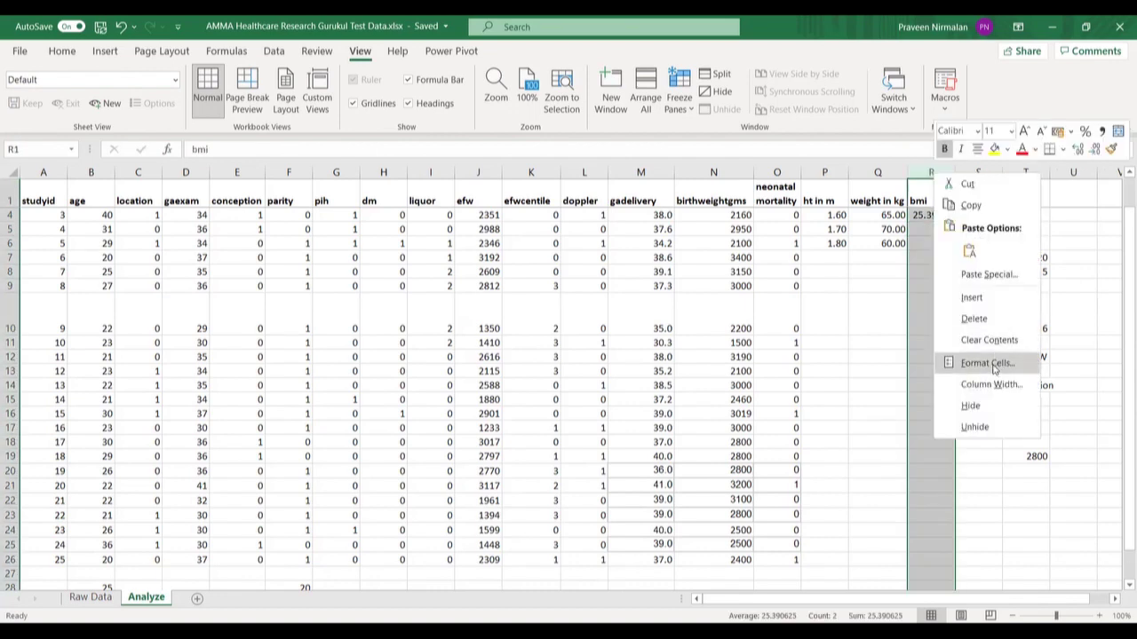
left_click(987, 363)
left_click(778, 248)
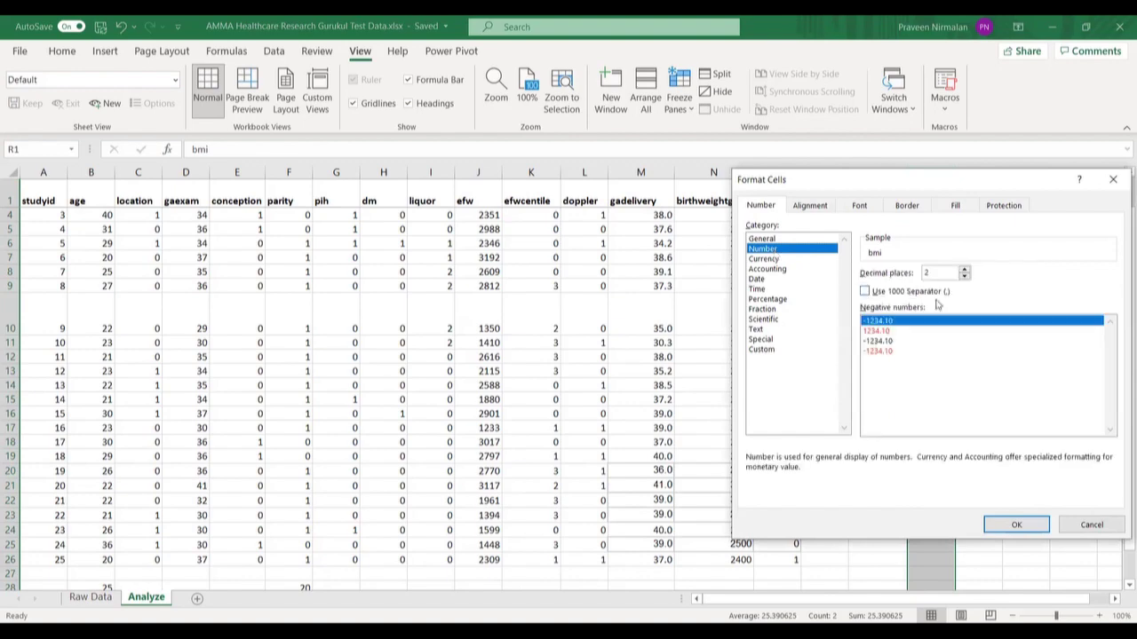
left_click(1006, 527)
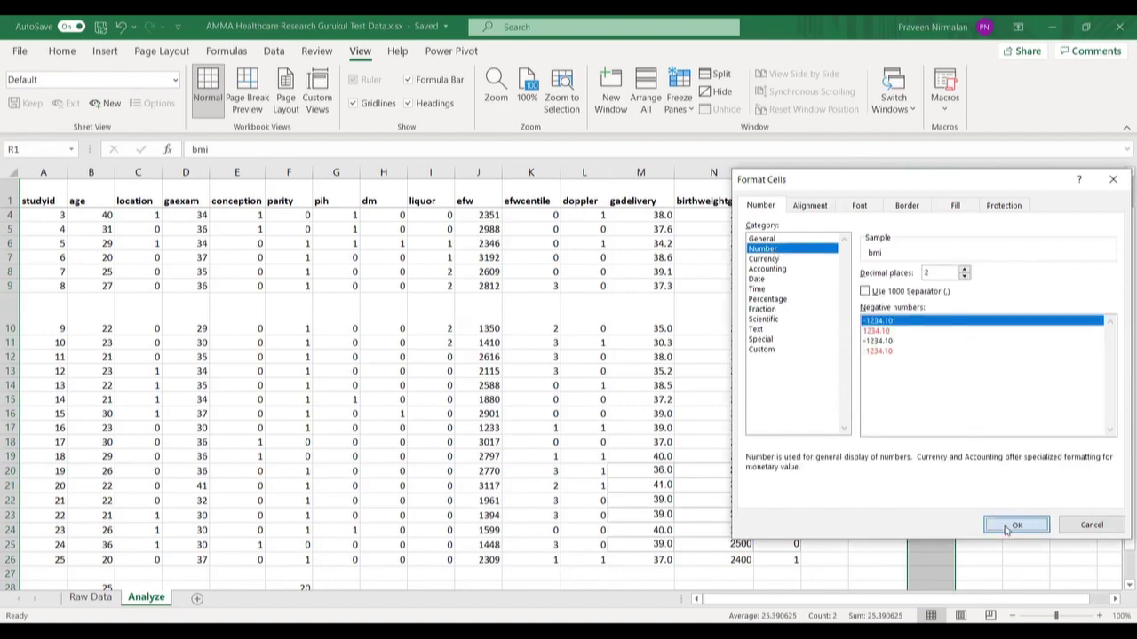
Fill the BMI formula from R4 down the bmi column to R11.
left_click(933, 214)
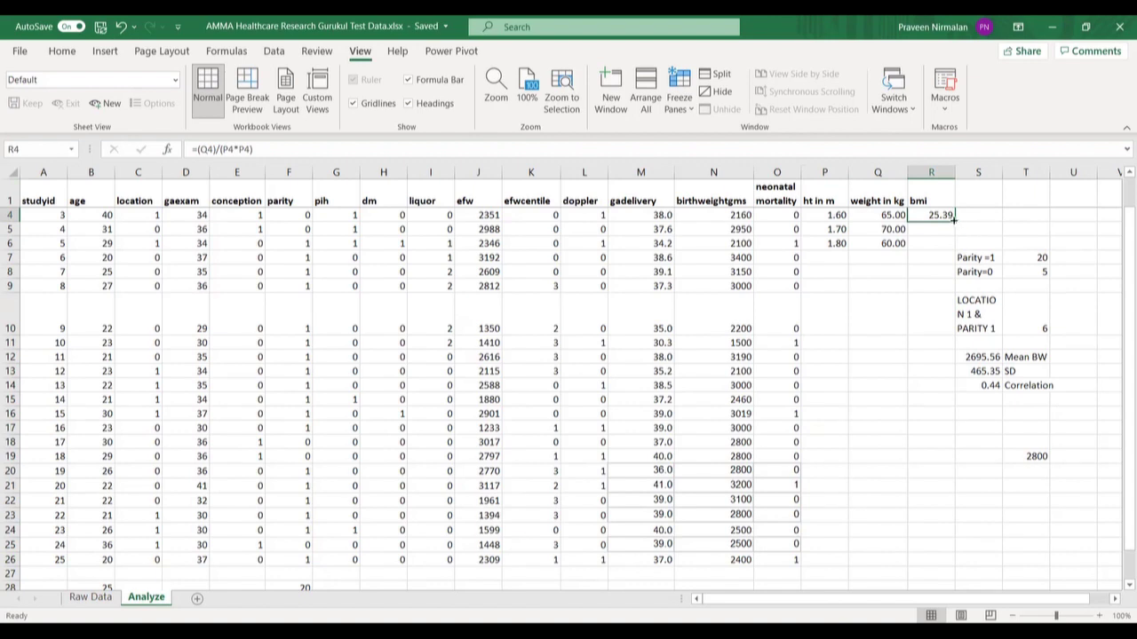
left_click_drag(955, 220, 957, 245)
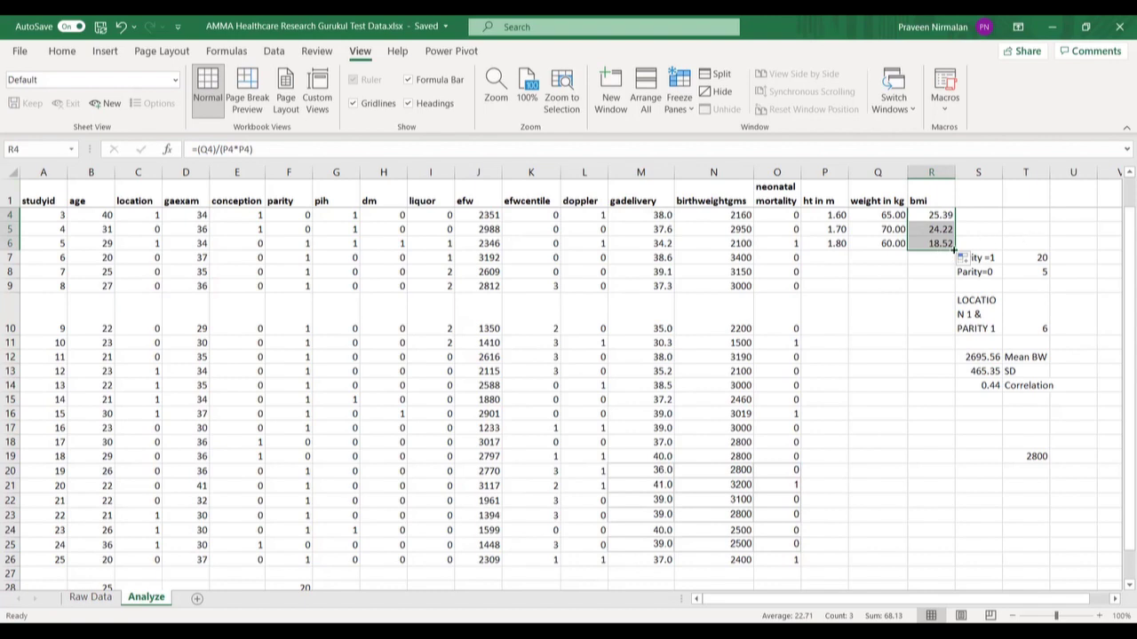
left_click_drag(954, 256, 947, 350)
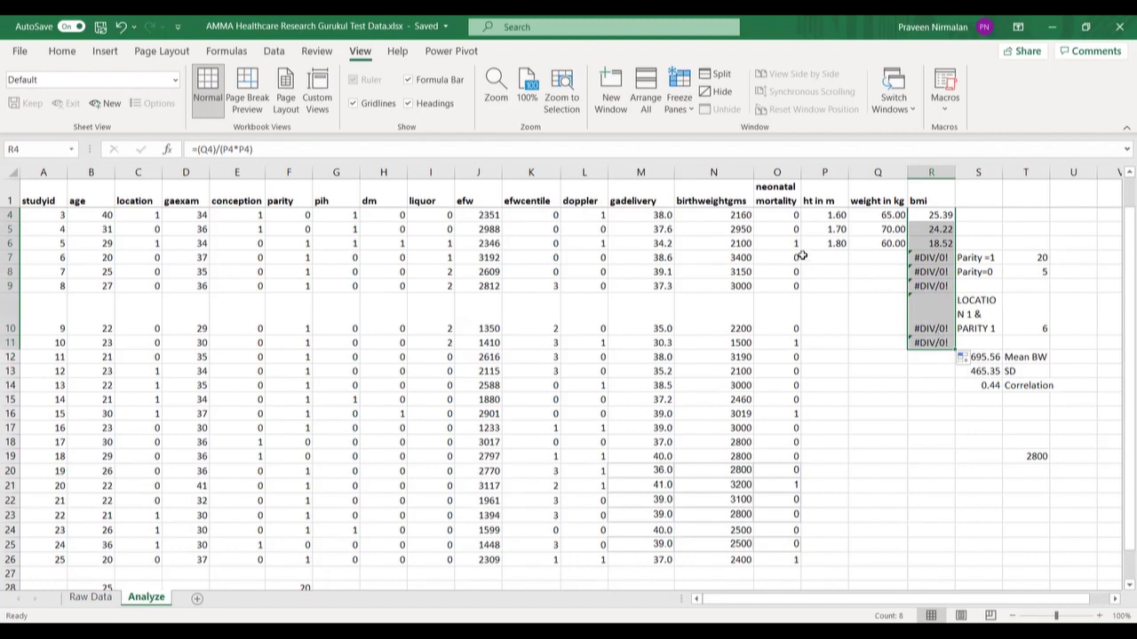
Enter the height 1.5 in P7 and the weight 56 in Q7.
left_click(833, 258)
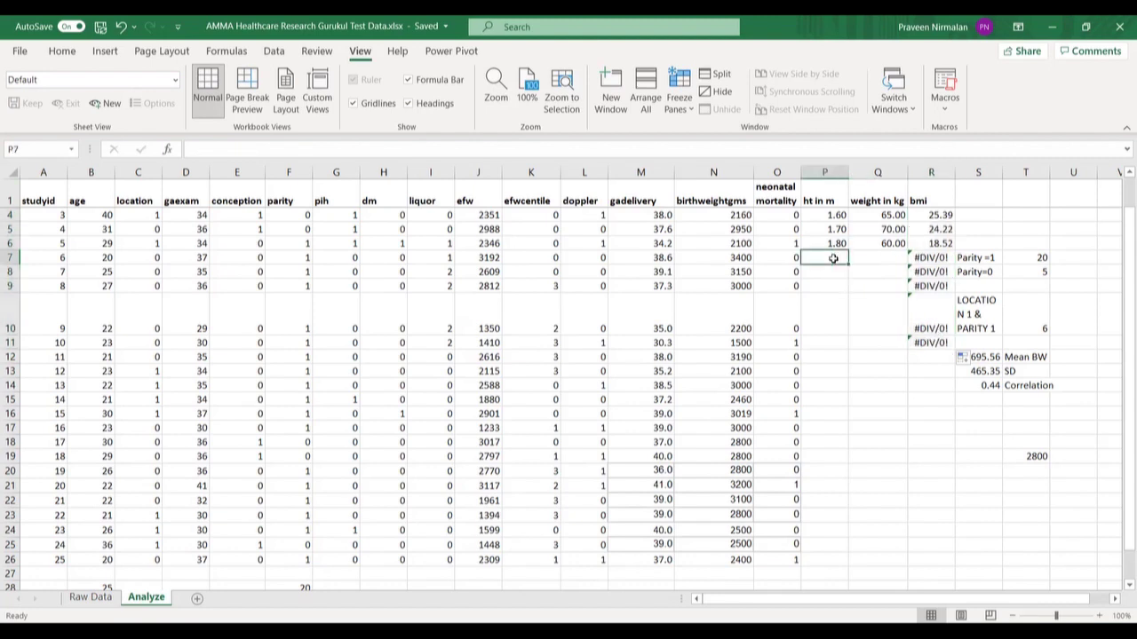
type("1.5")
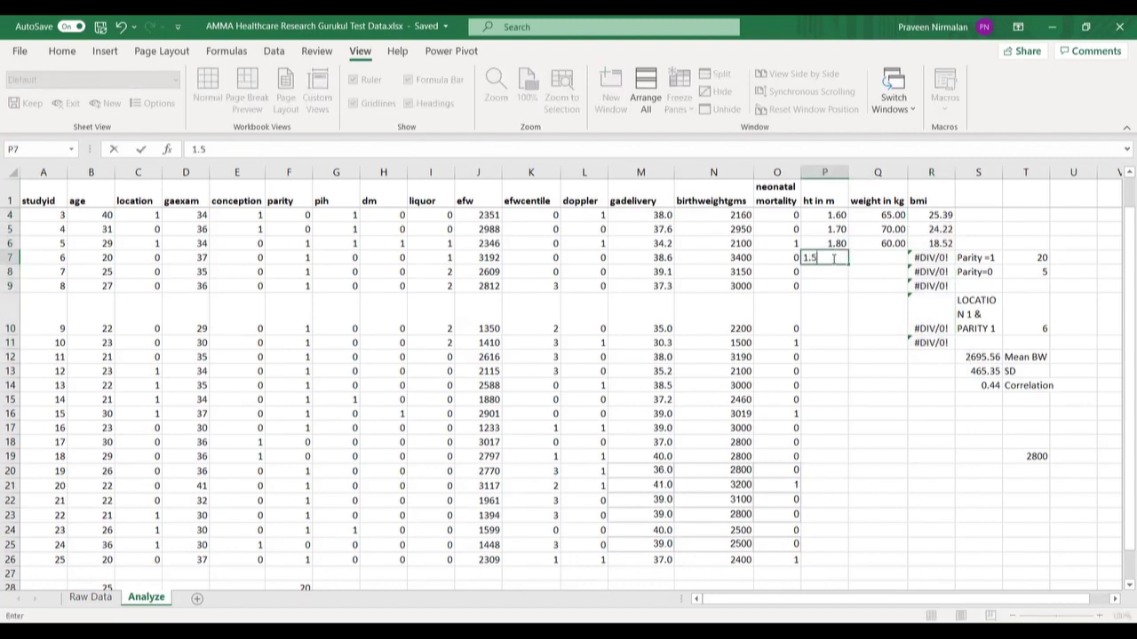
key("Tab")
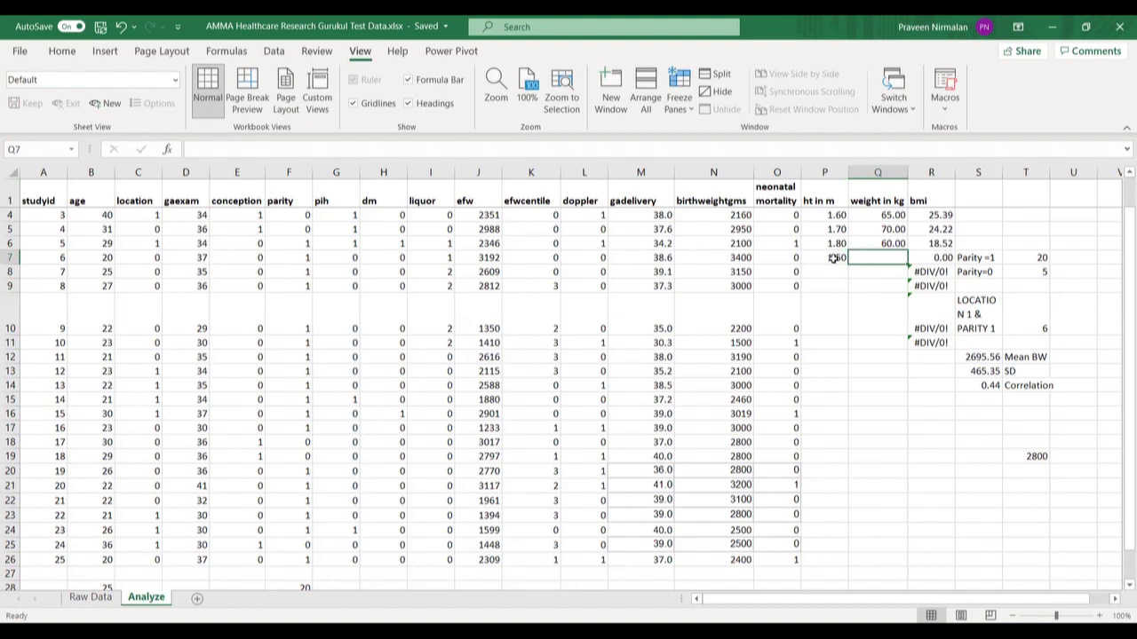
type("56")
key("Return")
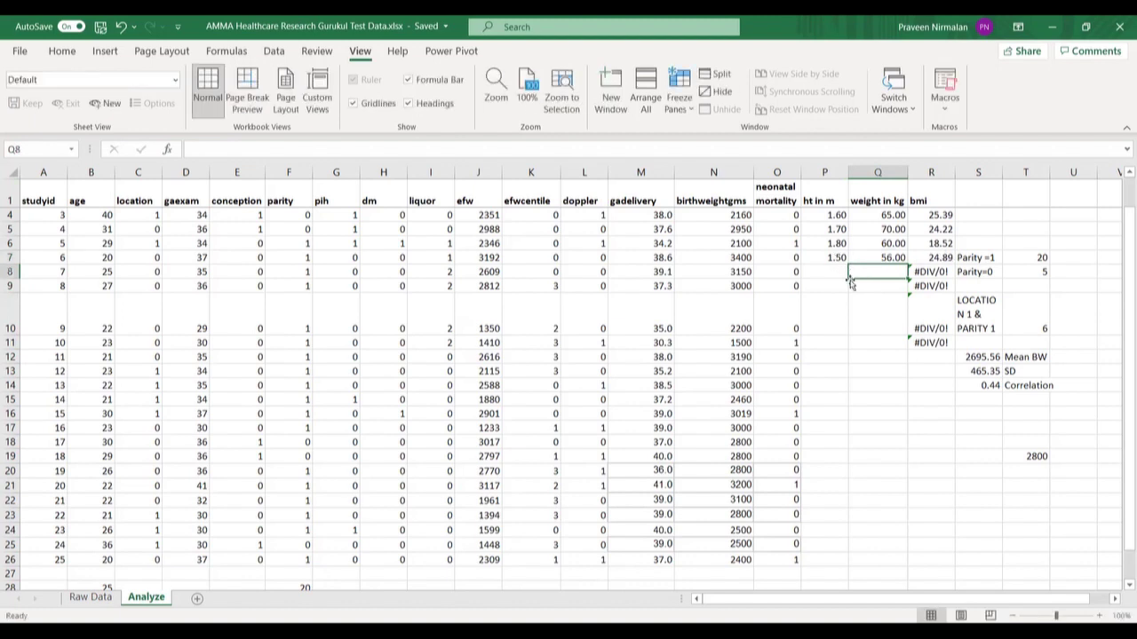
Enter the height 1.7 in P8 and the weight 67 in Q8.
left_click(836, 268)
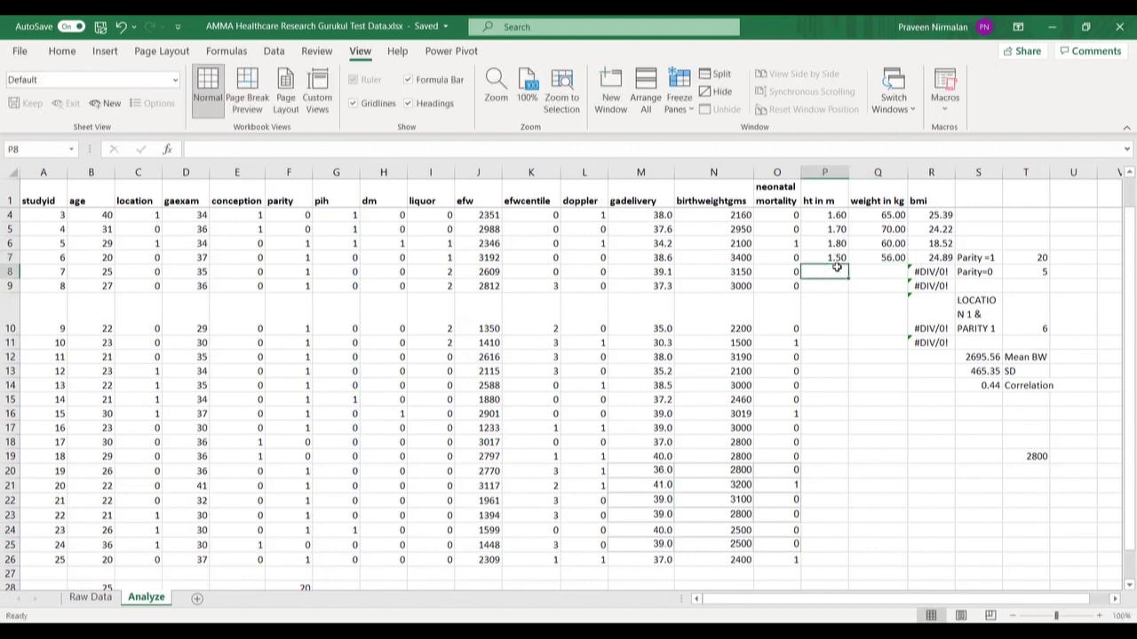
type("1.7")
key("Tab")
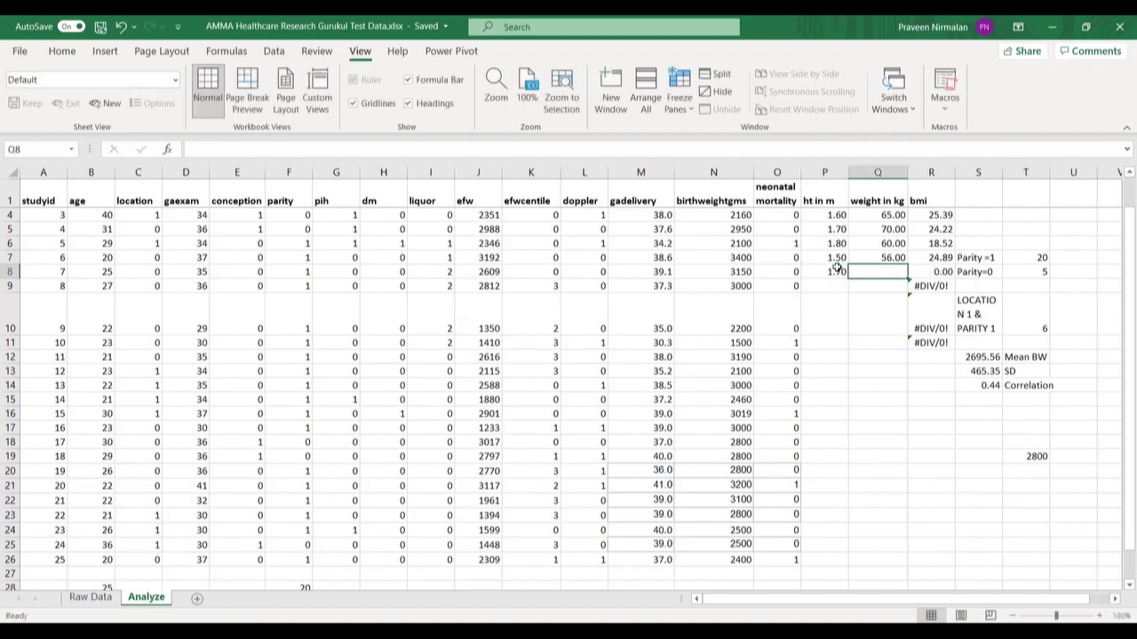
type("67")
key("Return")
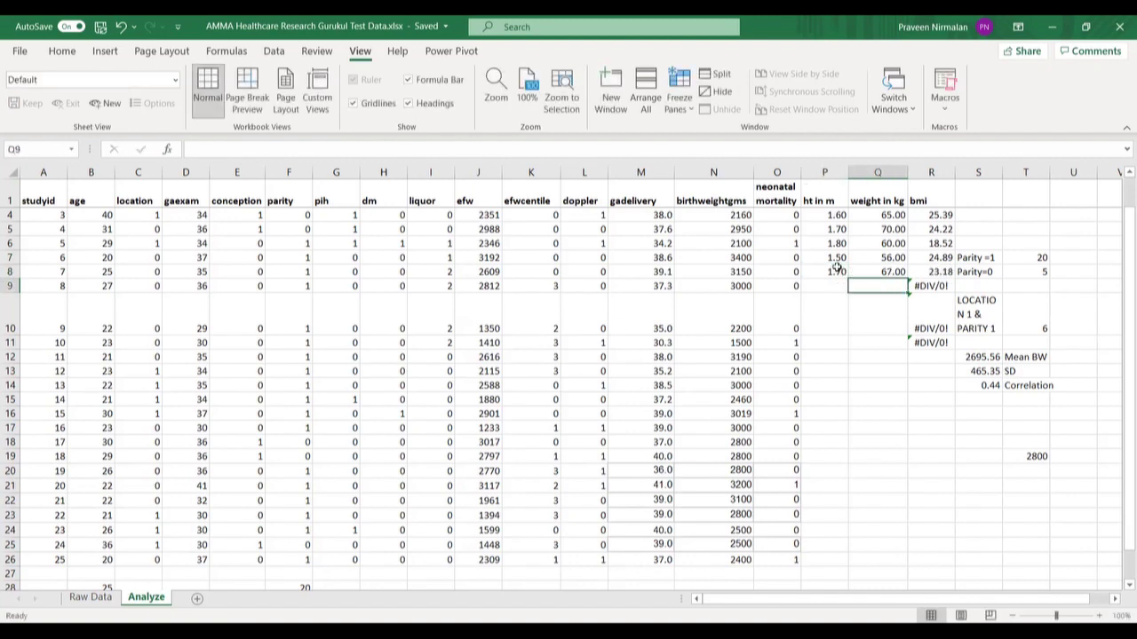
Enter the height 1.8 in P9 and the weight 54 in Q9.
left_click(826, 284)
type("1.8")
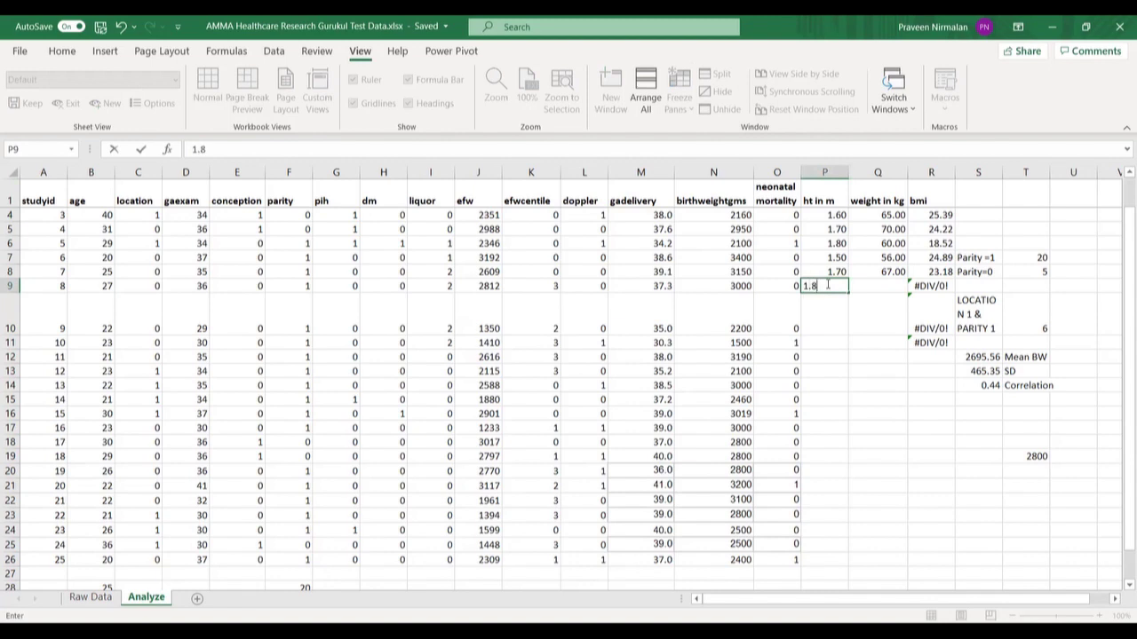
key("Tab")
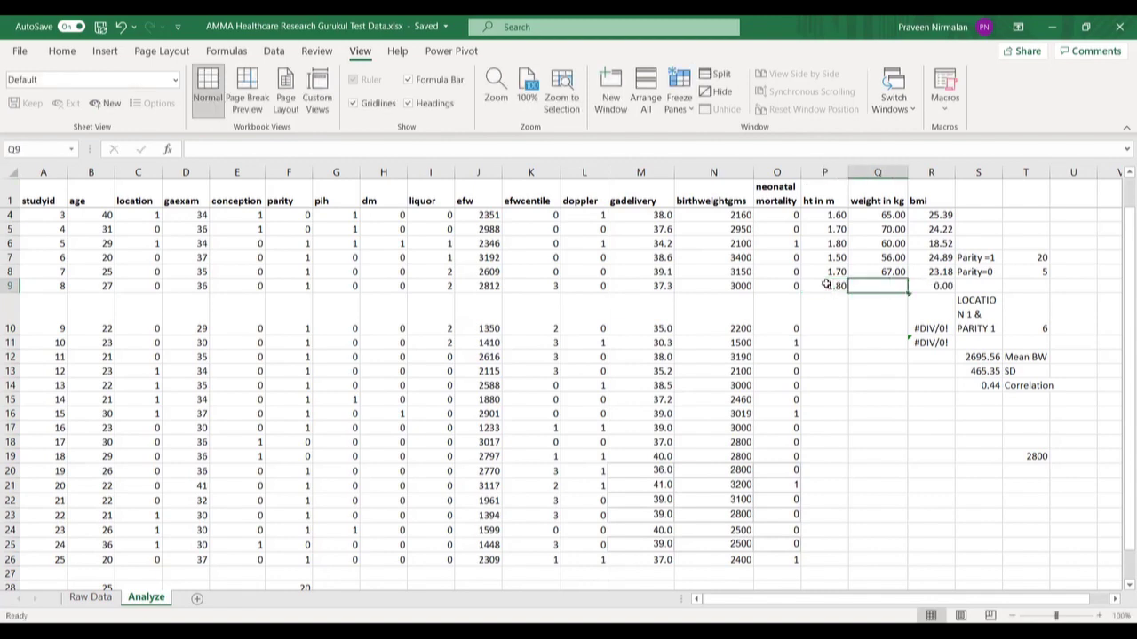
type("54")
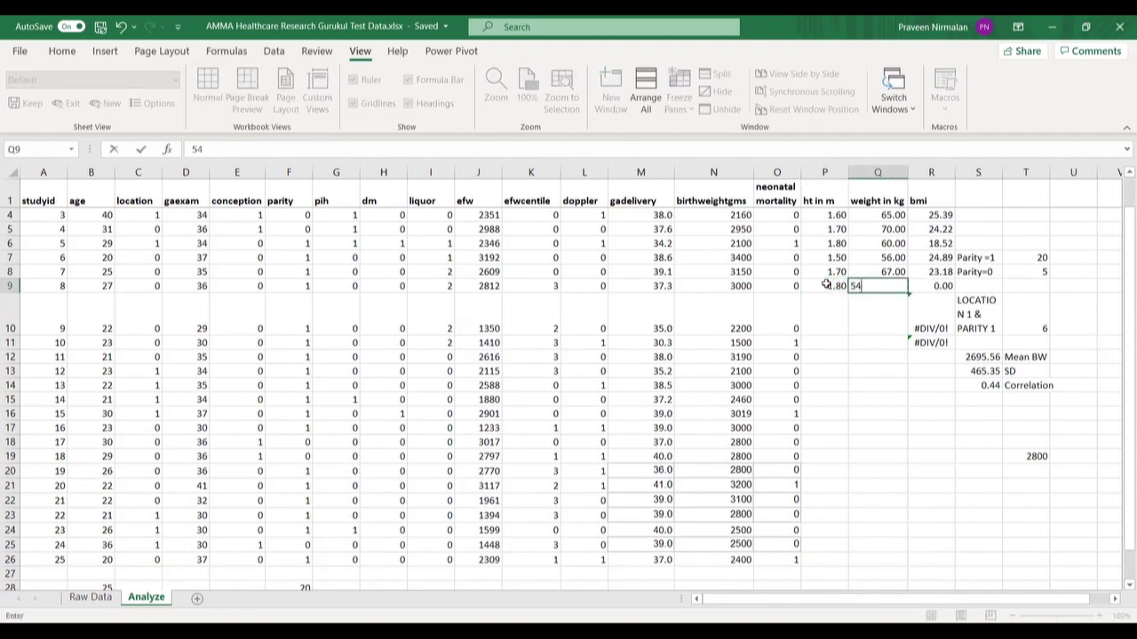
key("Return")
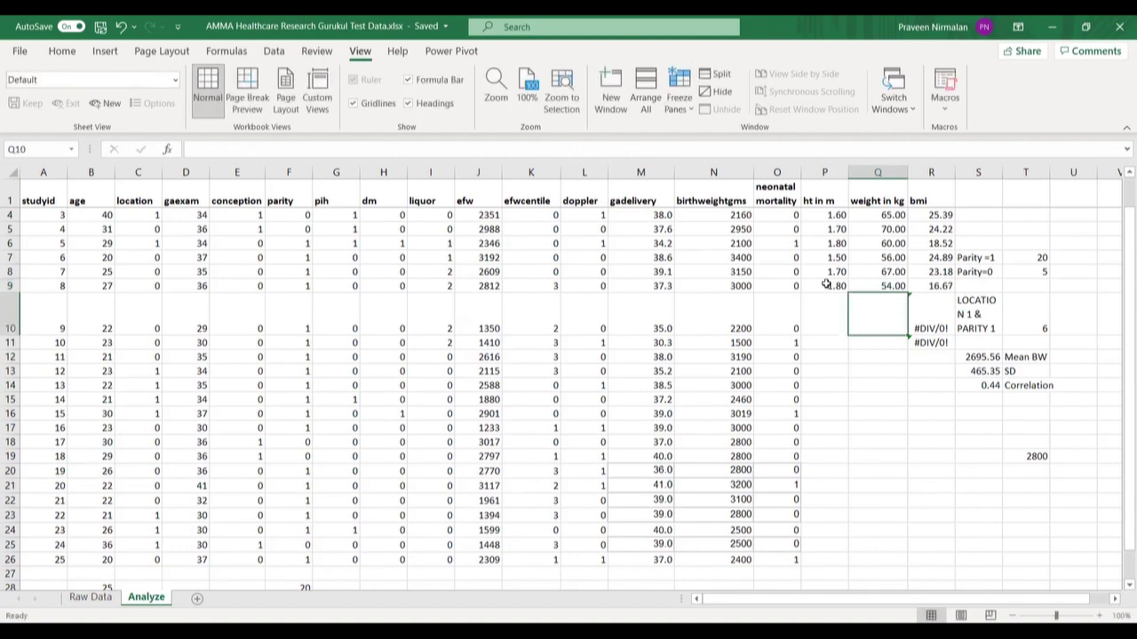
type("'1")
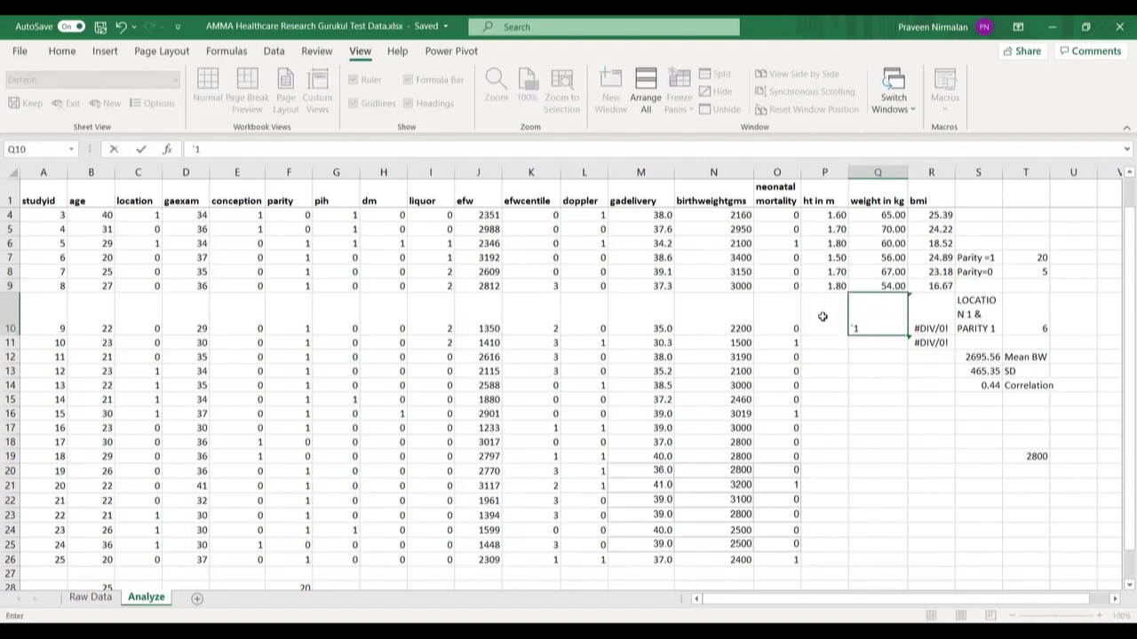
key("BackSpace")
key("BackSpace")
Enter the height 1.8 in P10 and the weight 73 in Q10.
left_click(822, 317)
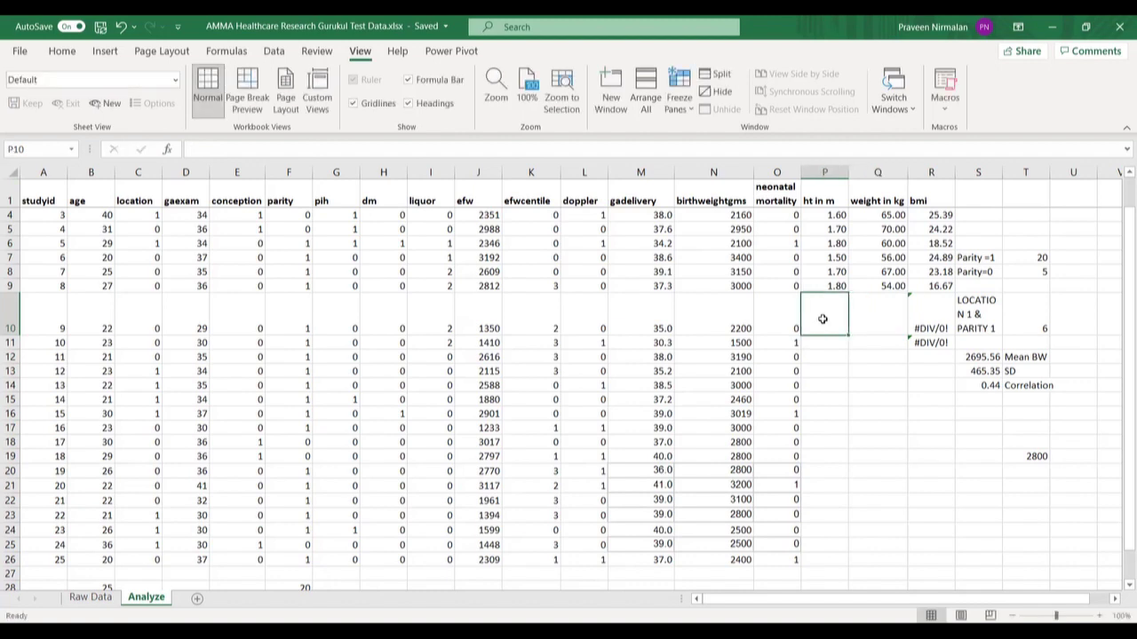
type("1.8")
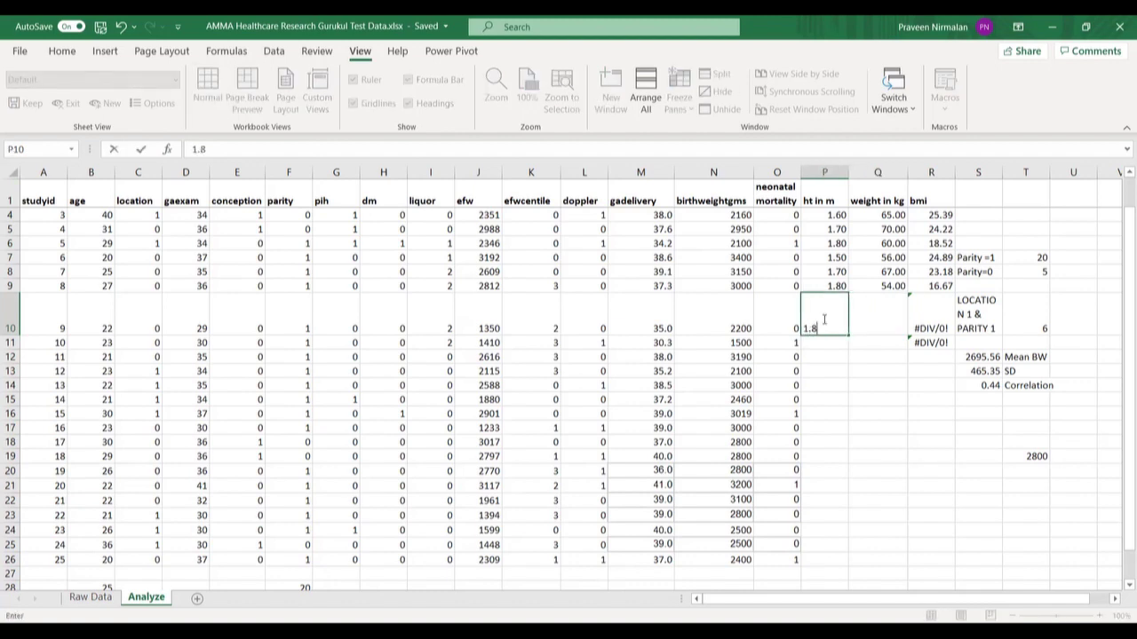
key("Tab")
type("73")
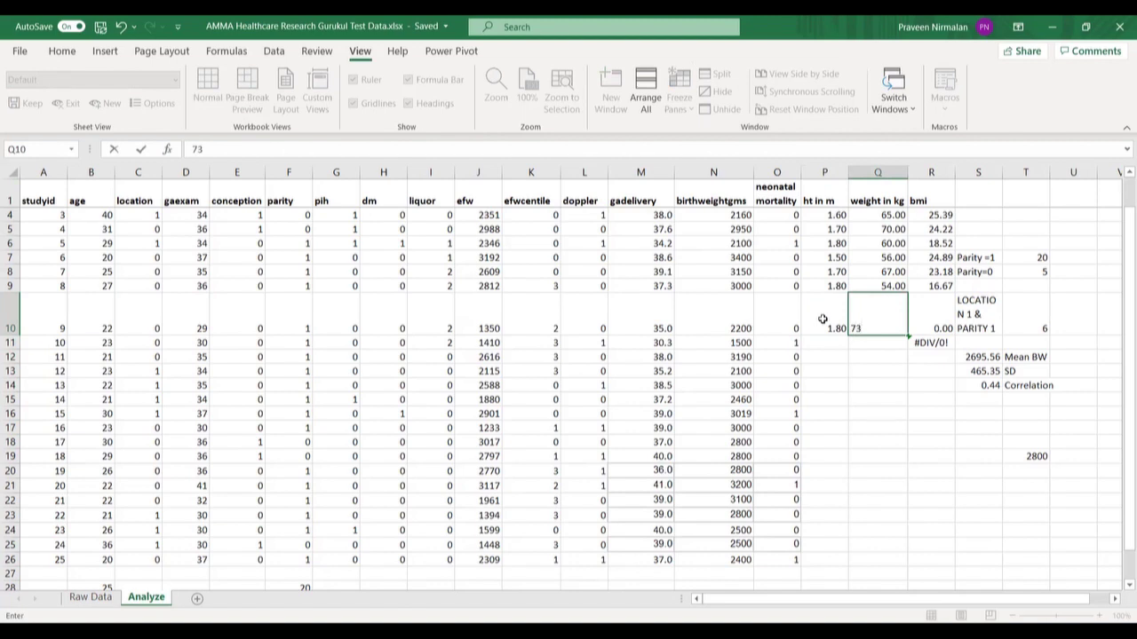
key("Return")
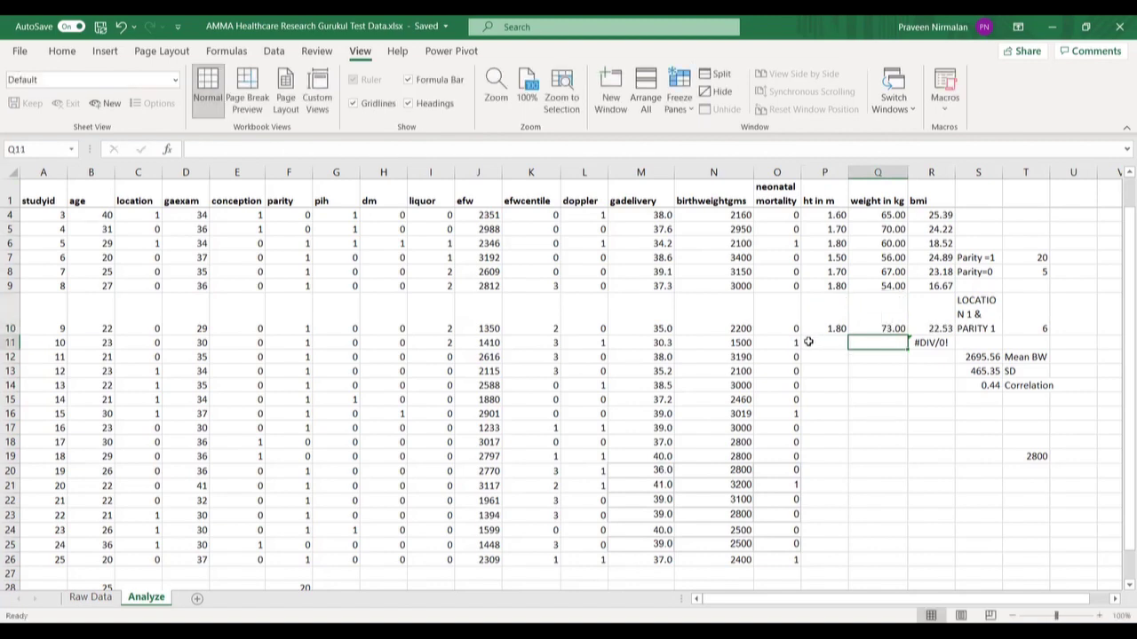
Enter the height 1.8 in P11 and the weight 84 in Q11.
left_click(809, 342)
type("1.8")
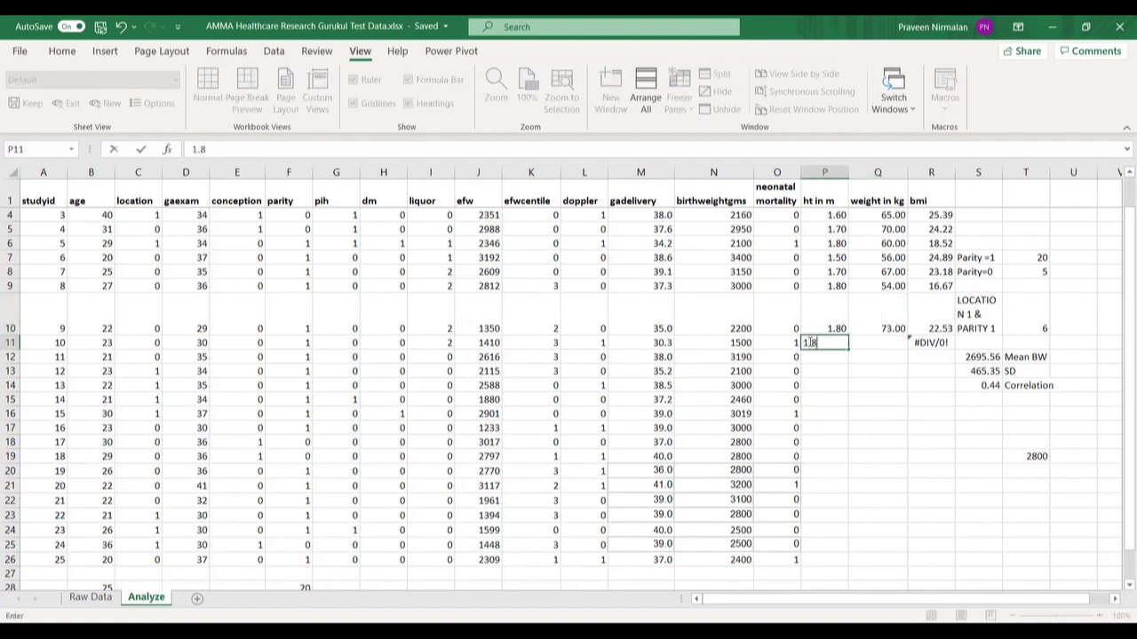
key("Tab")
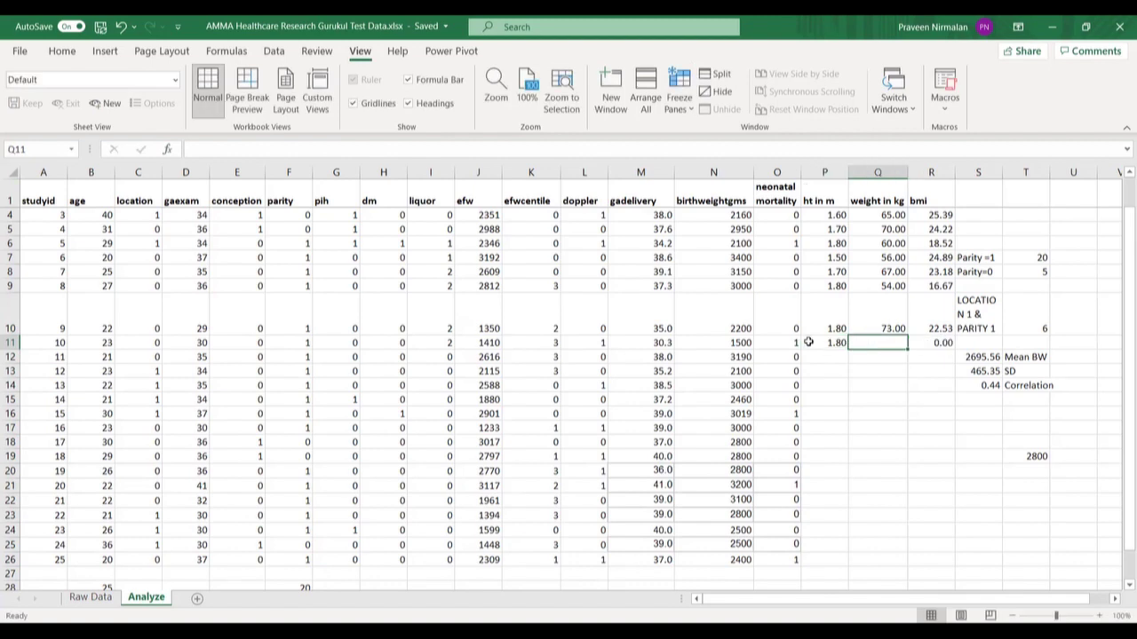
type("84")
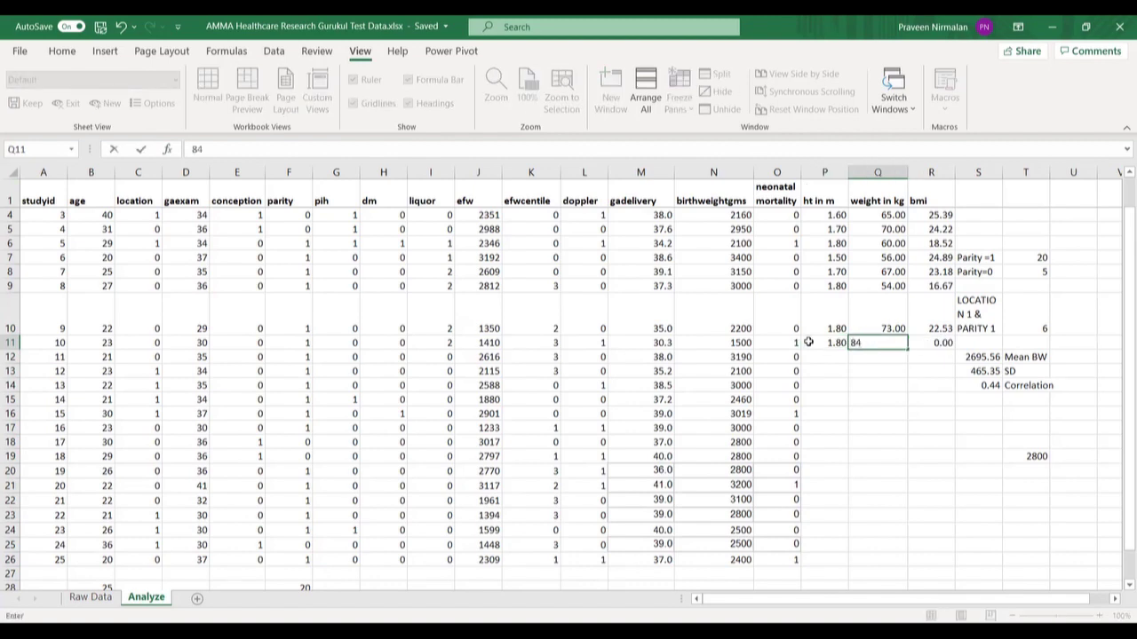
key("Return")
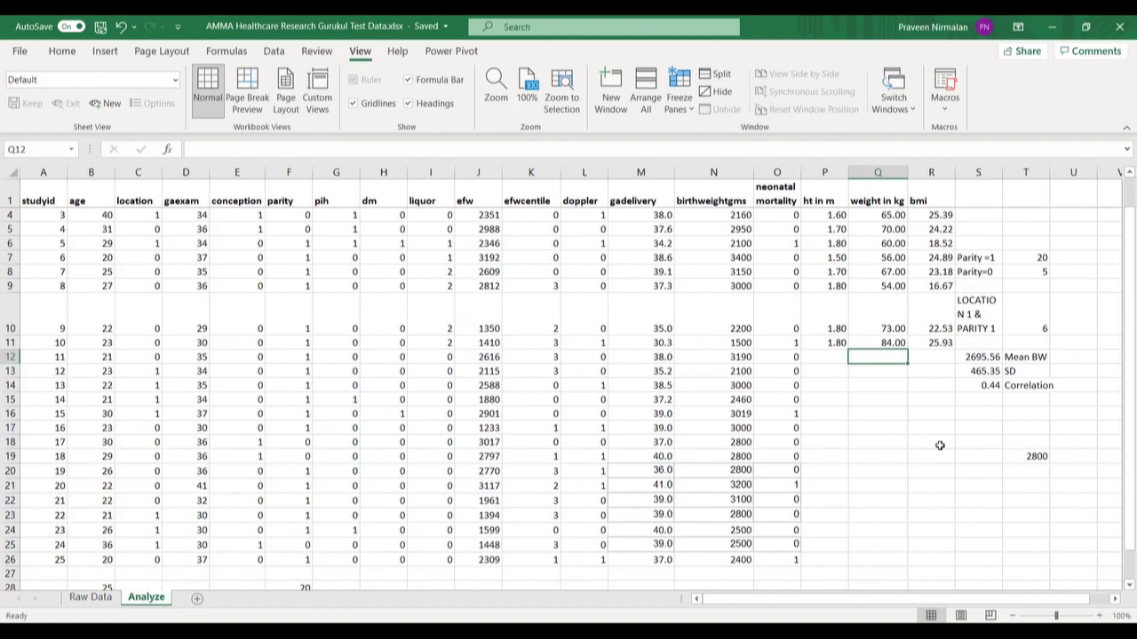
Examine the function categories and recently used functions offered for insertion, and leave without inserting a function.
left_click(251, 150)
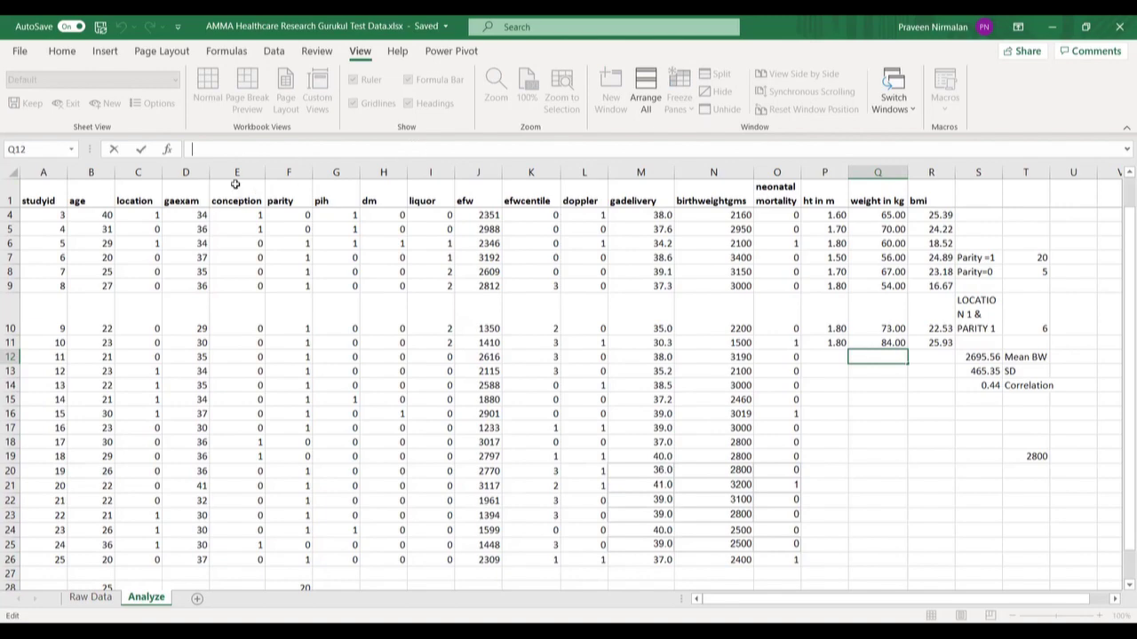
left_click(168, 151)
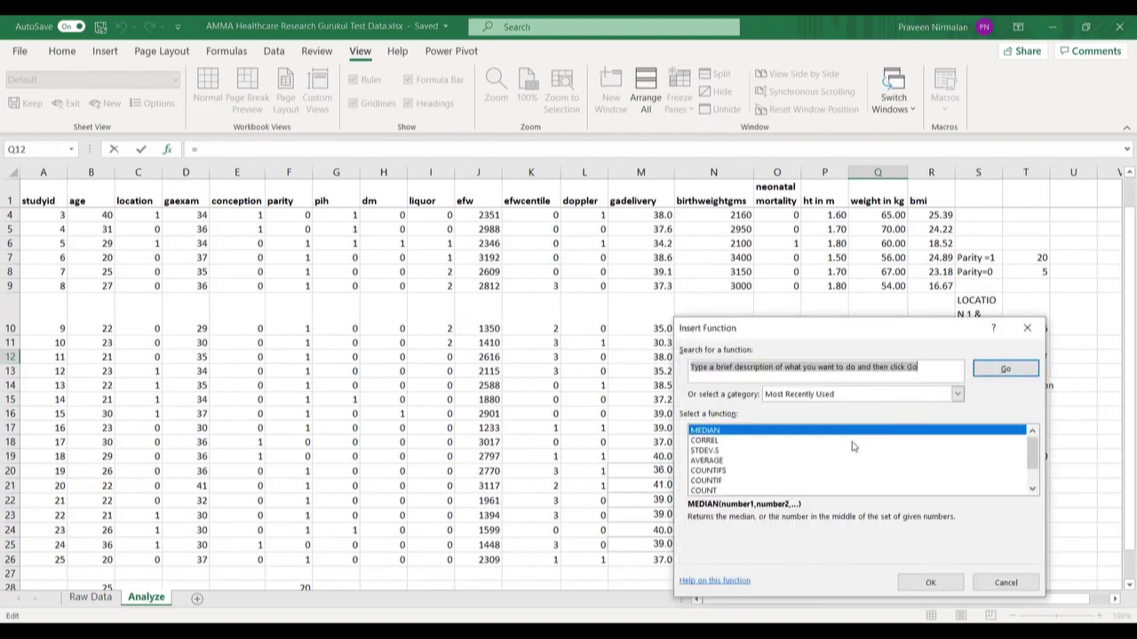
left_click(959, 396)
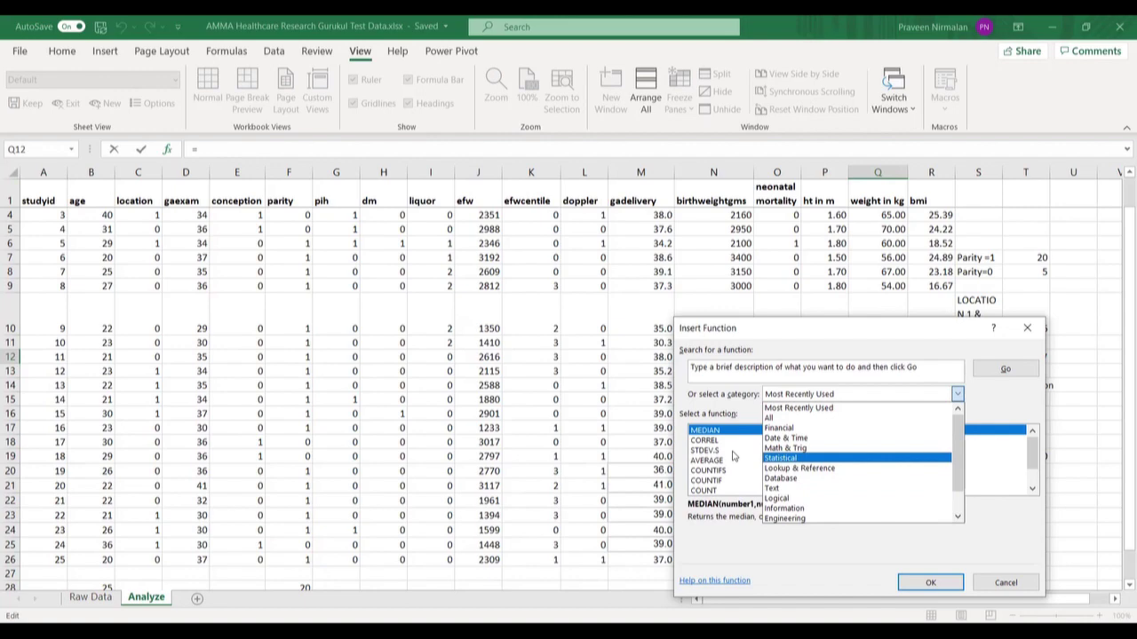
left_click(941, 346)
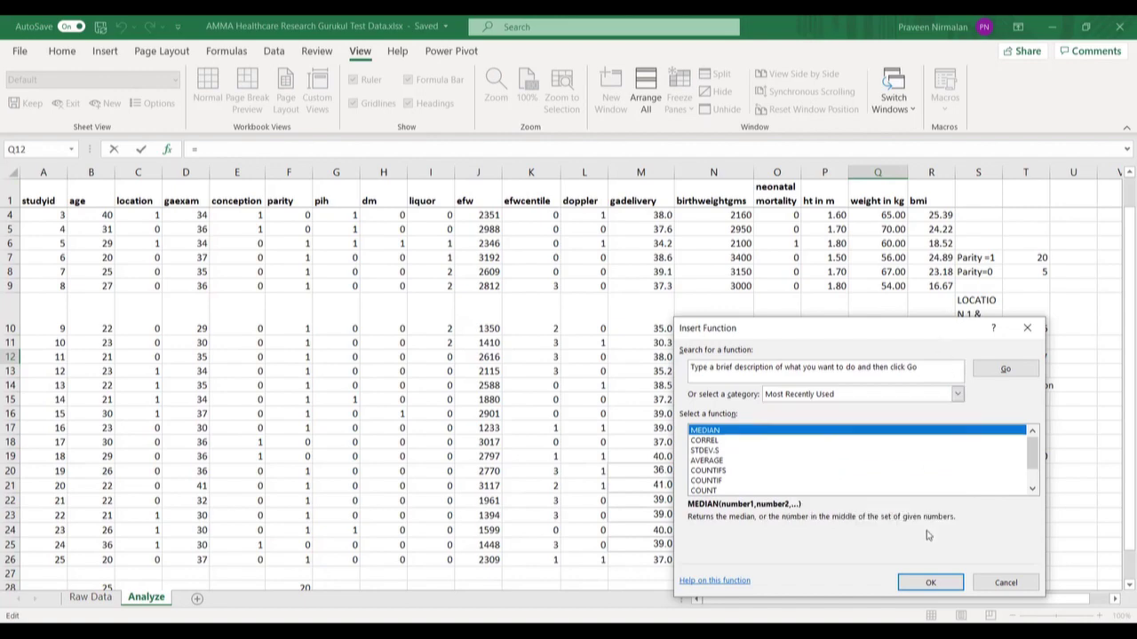
left_click(922, 589)
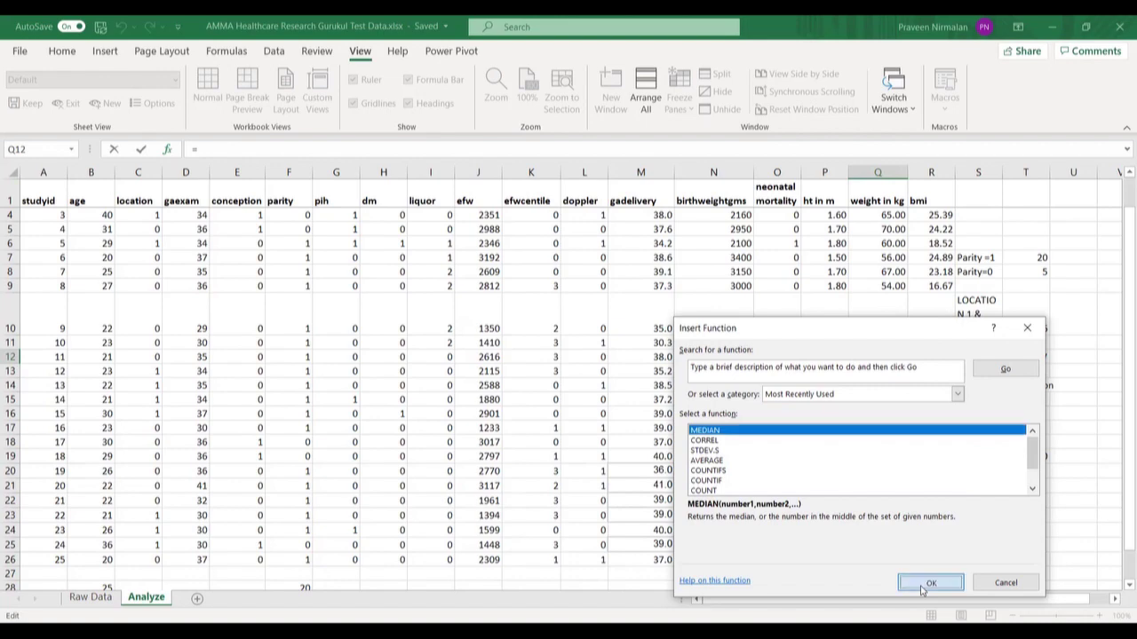
left_click(1064, 575)
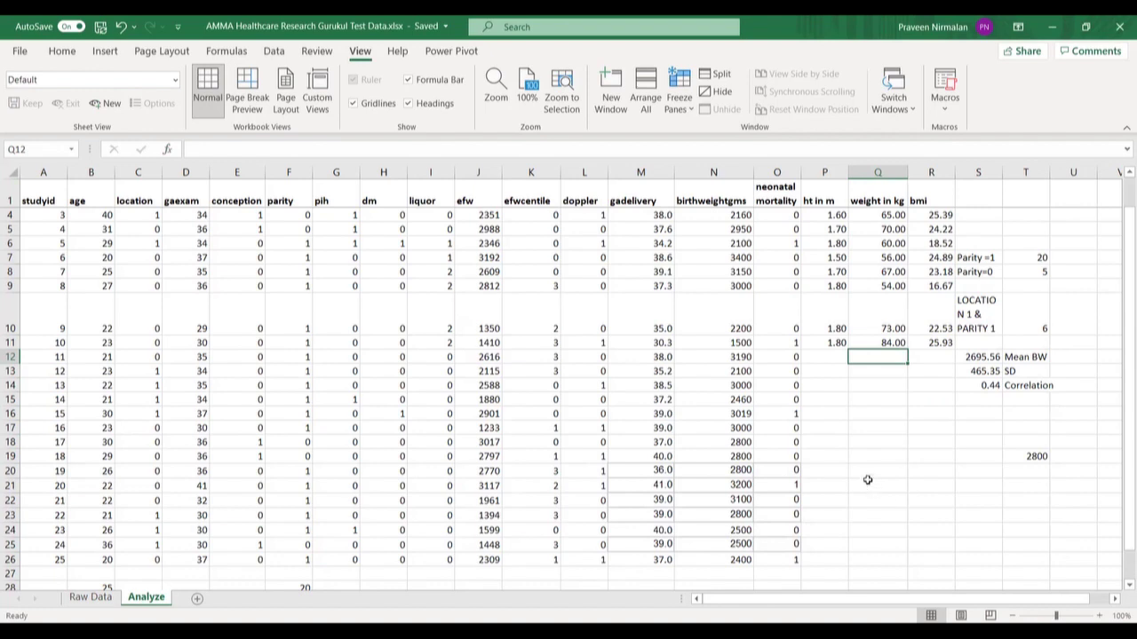
Note the statistics tools OPENEPI.COM in Q21 and Medcalc in Q22.
left_click(869, 483)
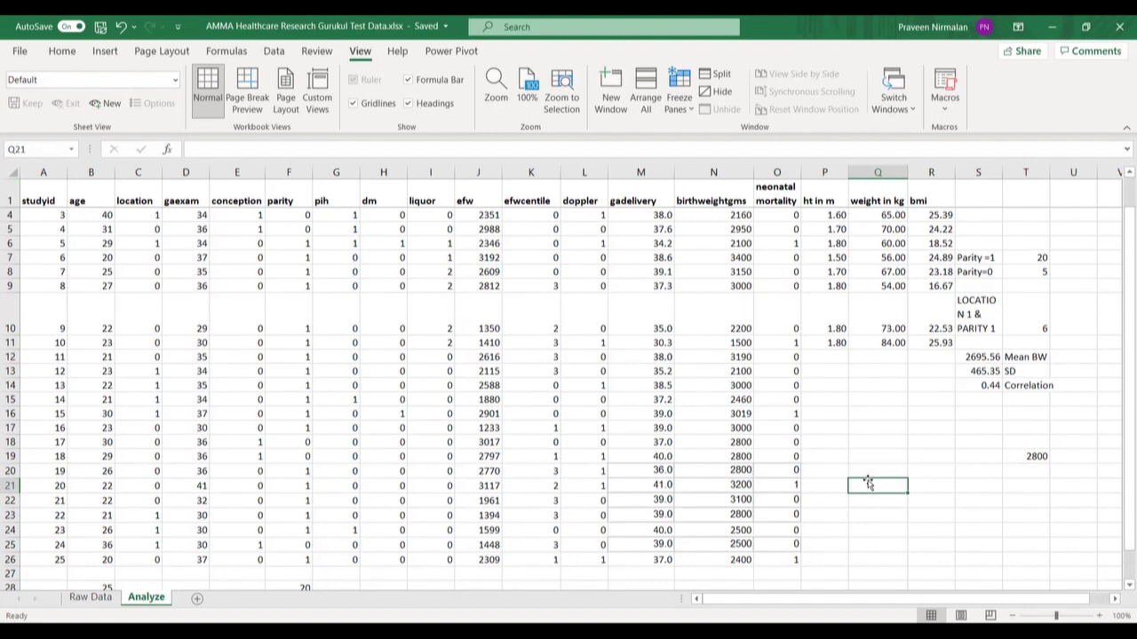
type("OPEN")
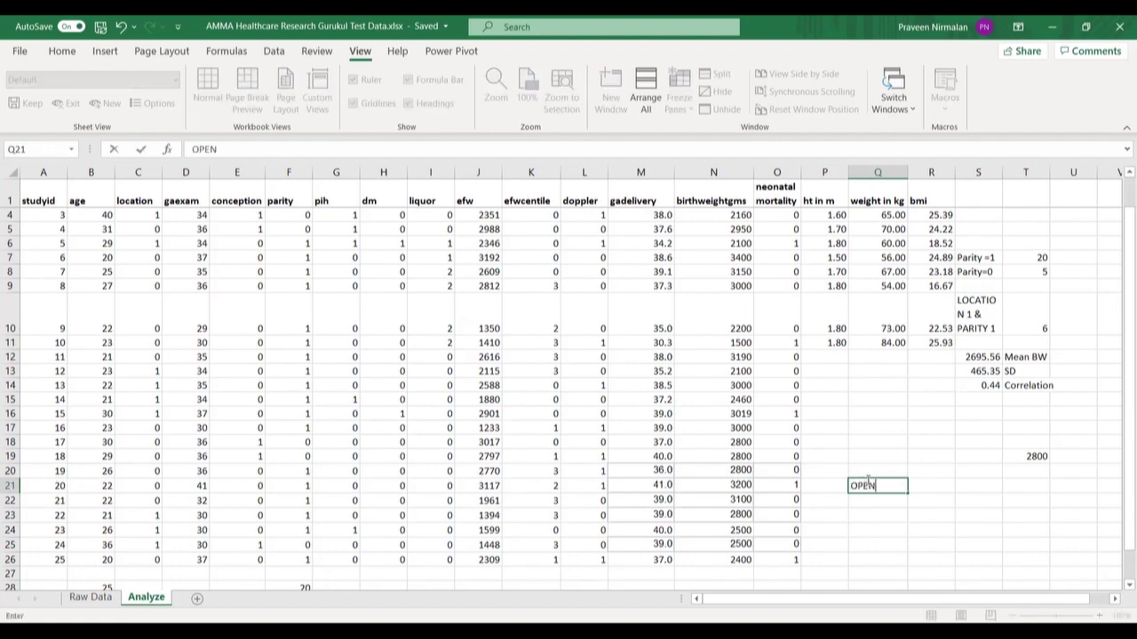
type("EPI.COM")
left_click(968, 500)
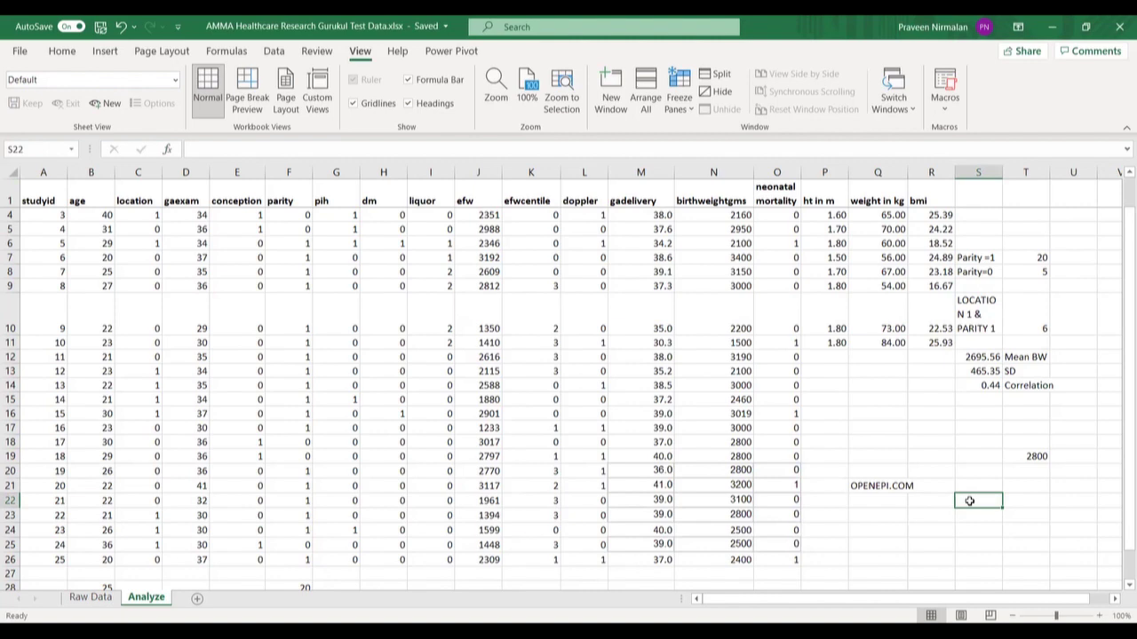
left_click(867, 498)
type("m")
key("BackSpace")
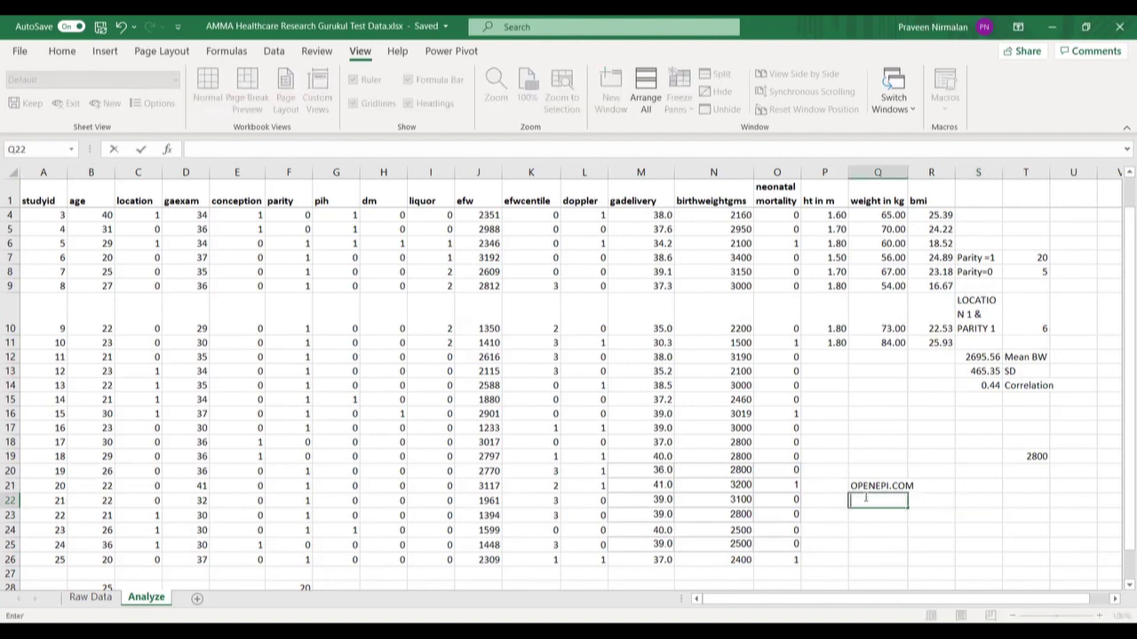
type("Medcalc")
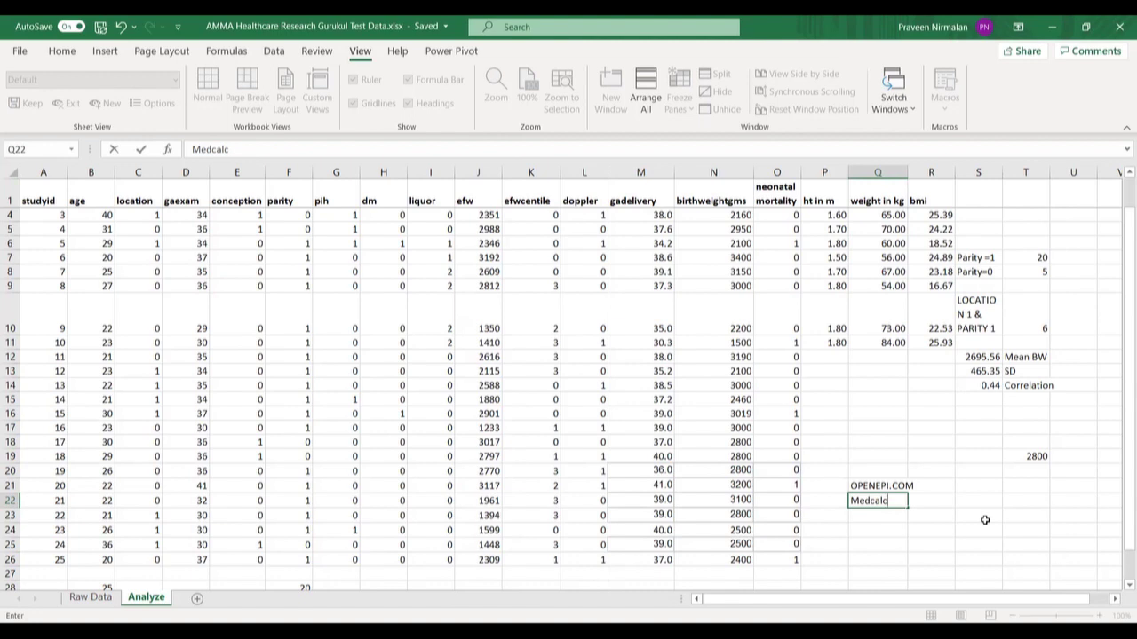
left_click(1035, 520)
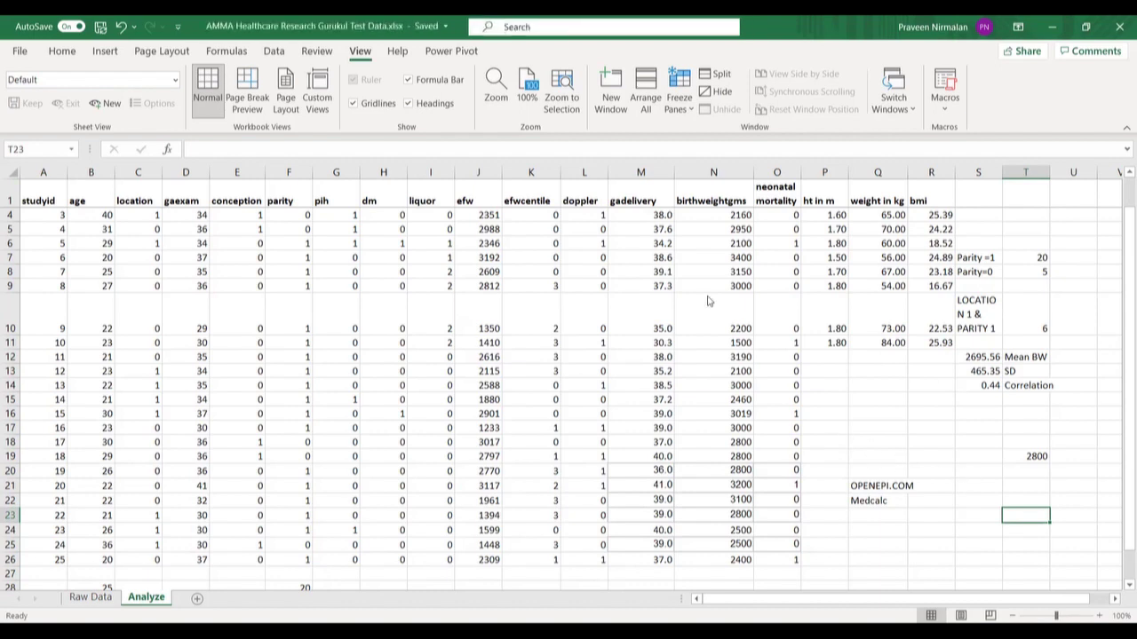
key("alt+q")
key("Escape")
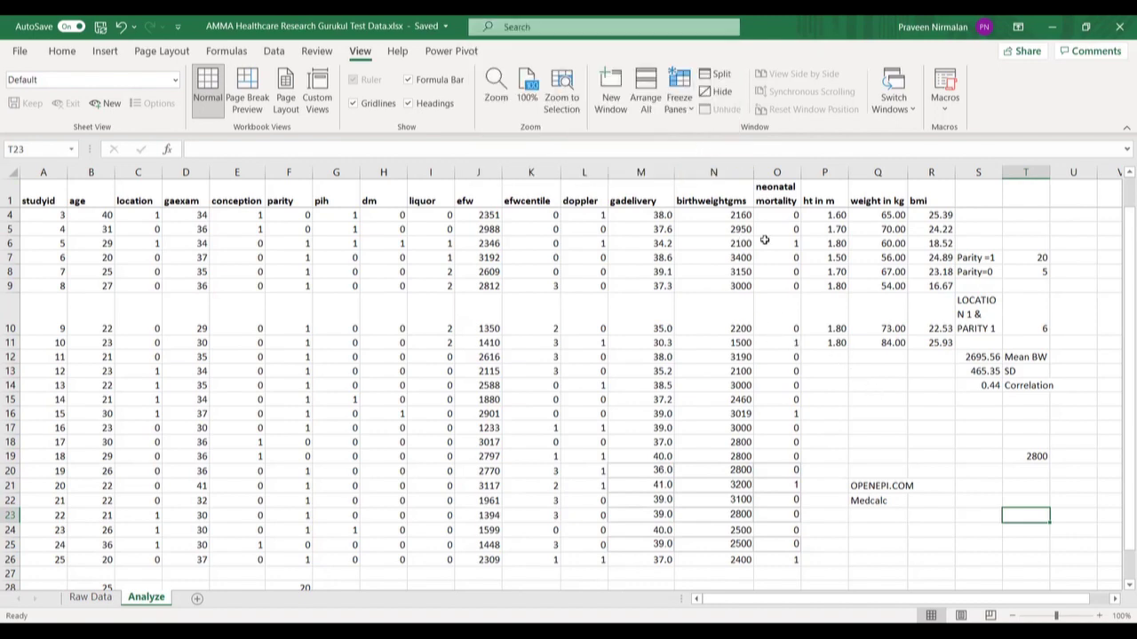
key("alt+q")
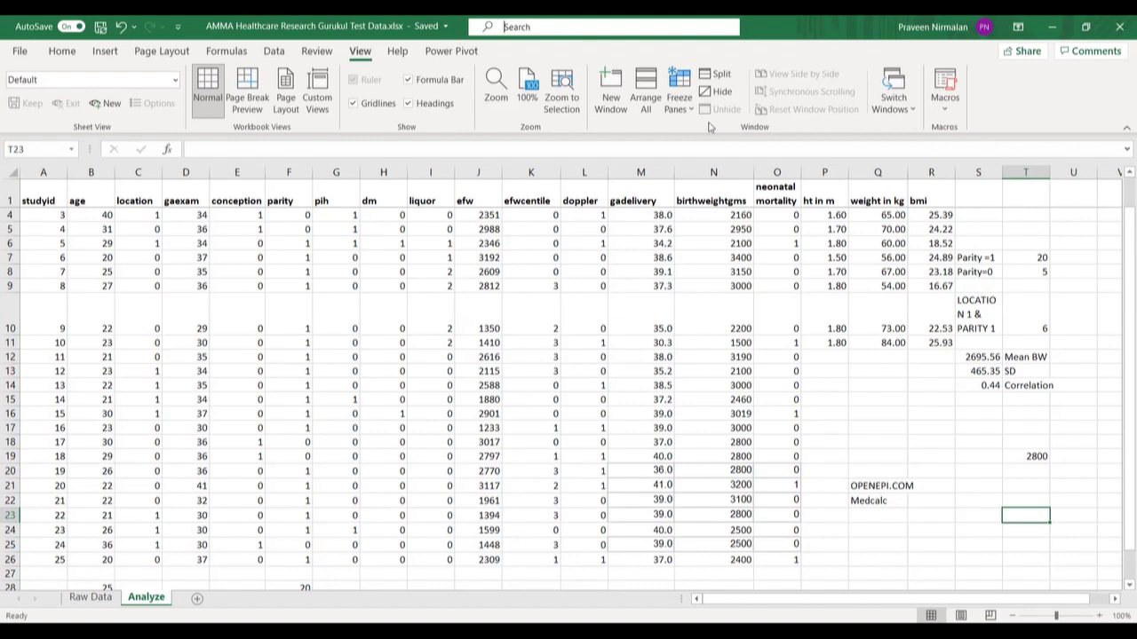
key("Right")
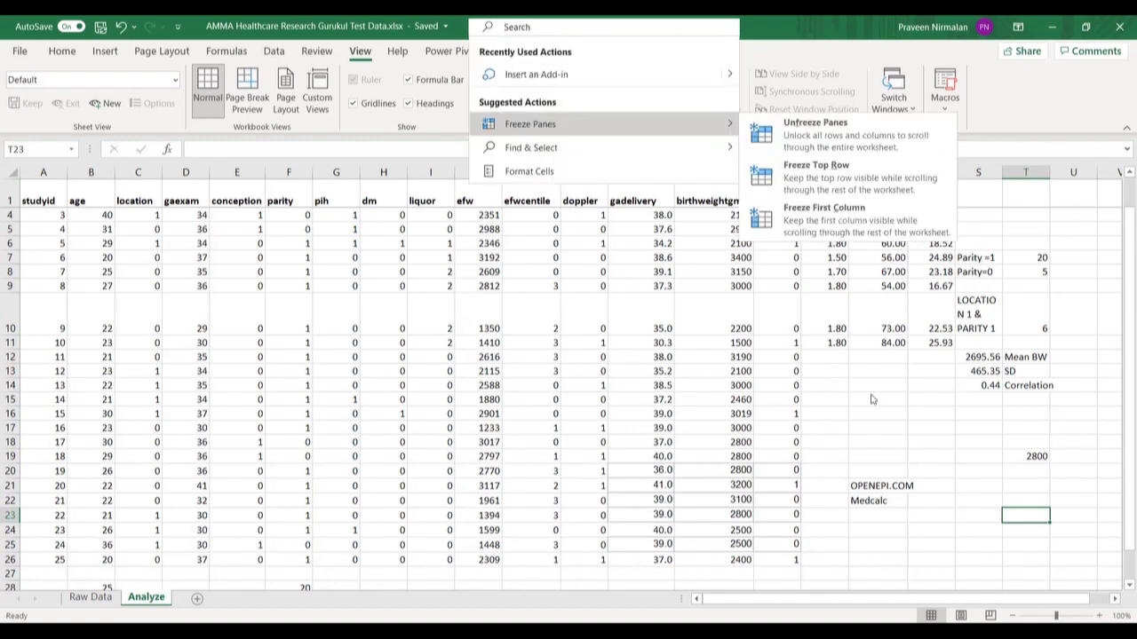